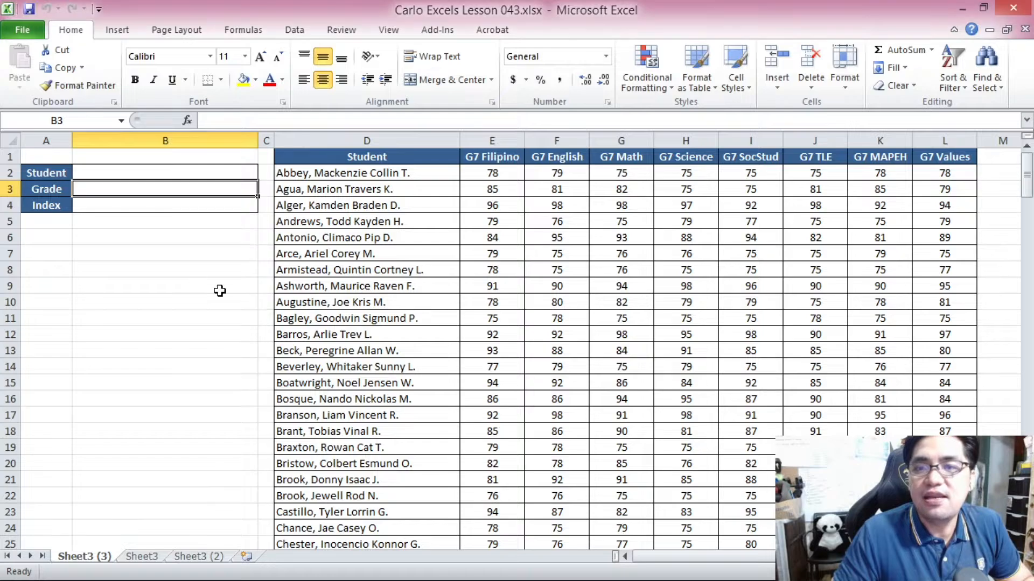
- Examine the student grade table in columns D to L and the empty Student, Grade and Index cells in column B
click(387, 174)
drag(1026, 180, 996, 132)
drag(487, 171, 763, 204)
click(499, 171)
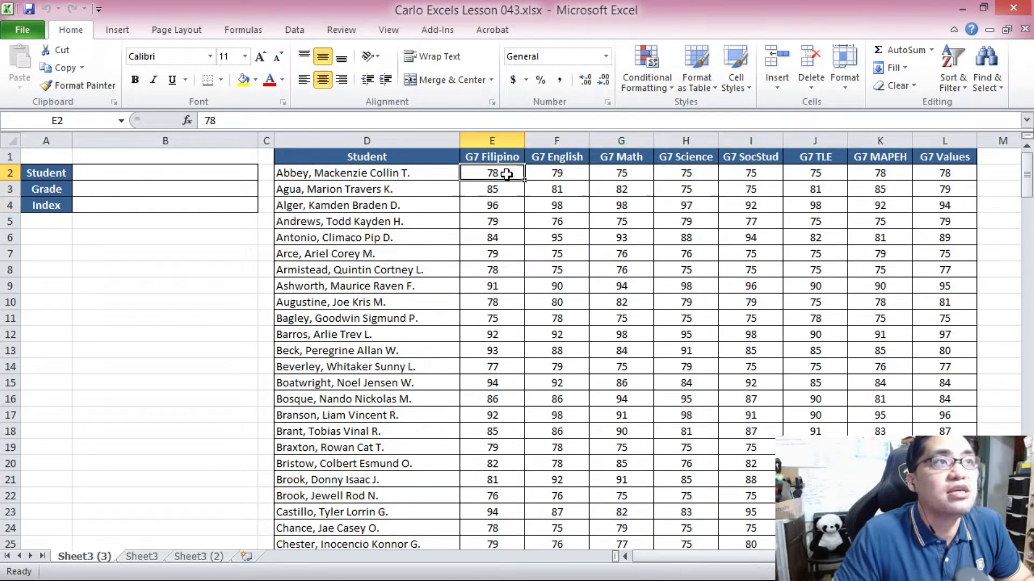
click(933, 175)
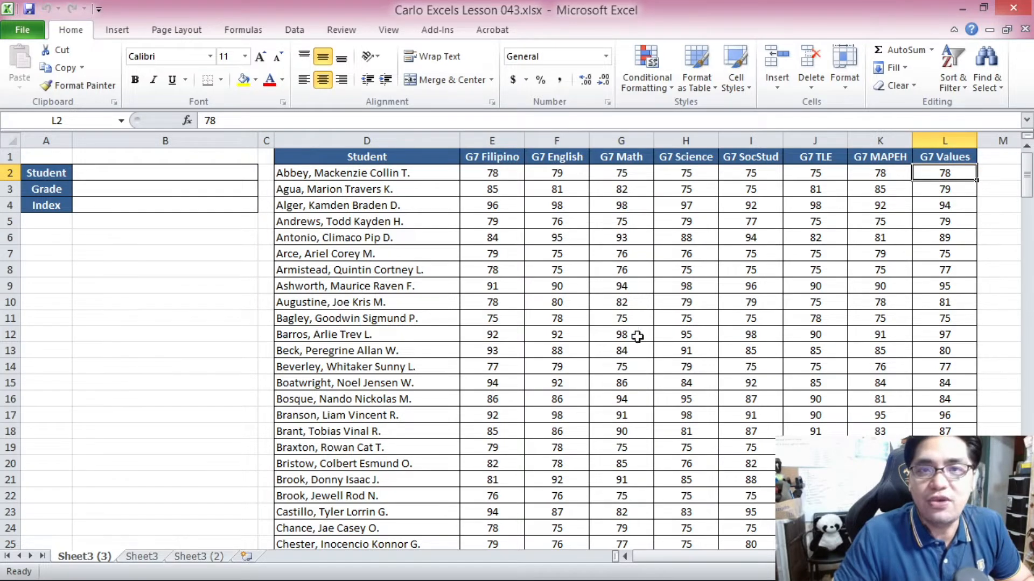
click(145, 226)
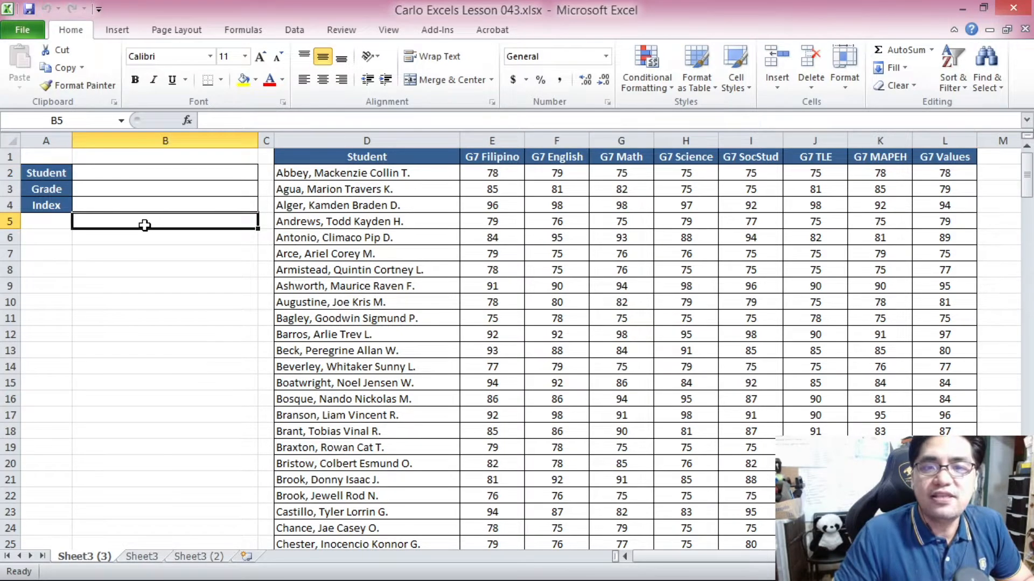
click(167, 173)
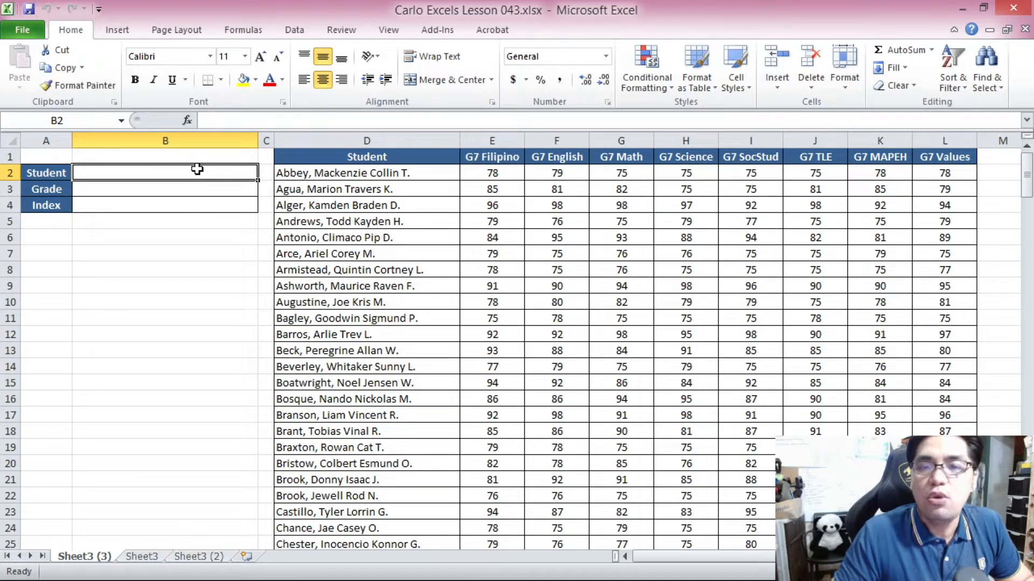
click(208, 191)
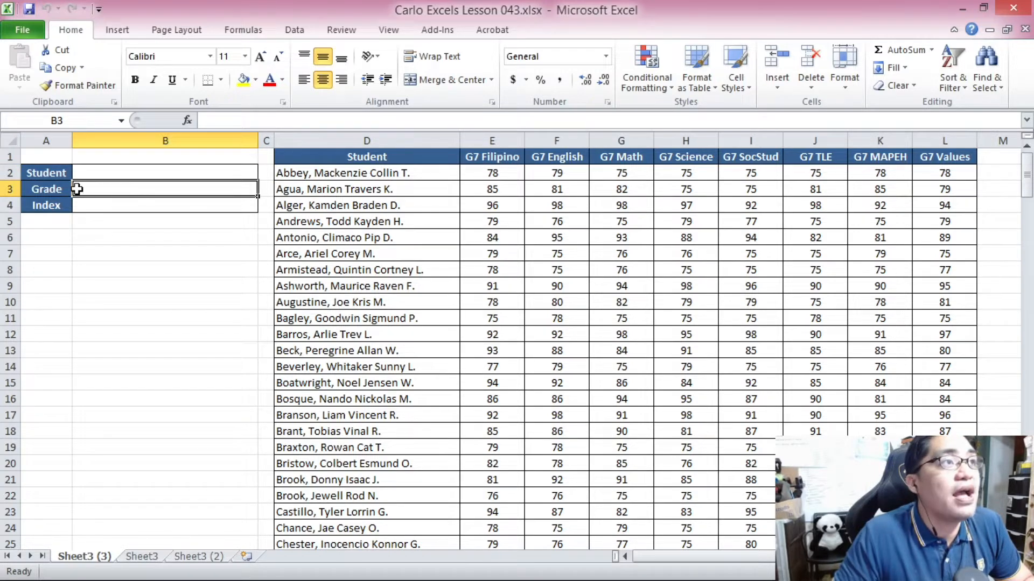
- Add list data validation to the Student cell B2 with the source =$D$2:$D$201
click(145, 173)
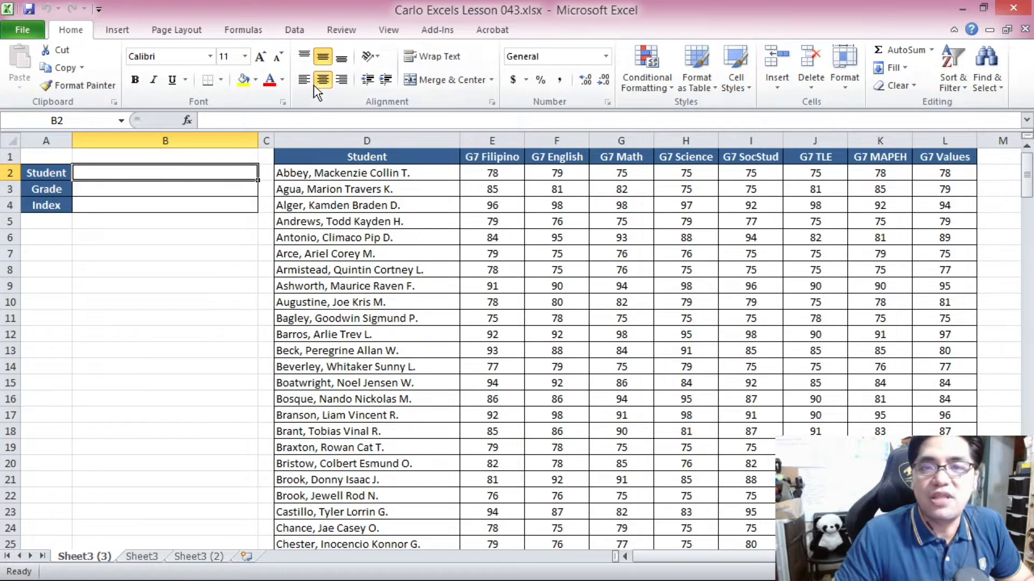
click(303, 36)
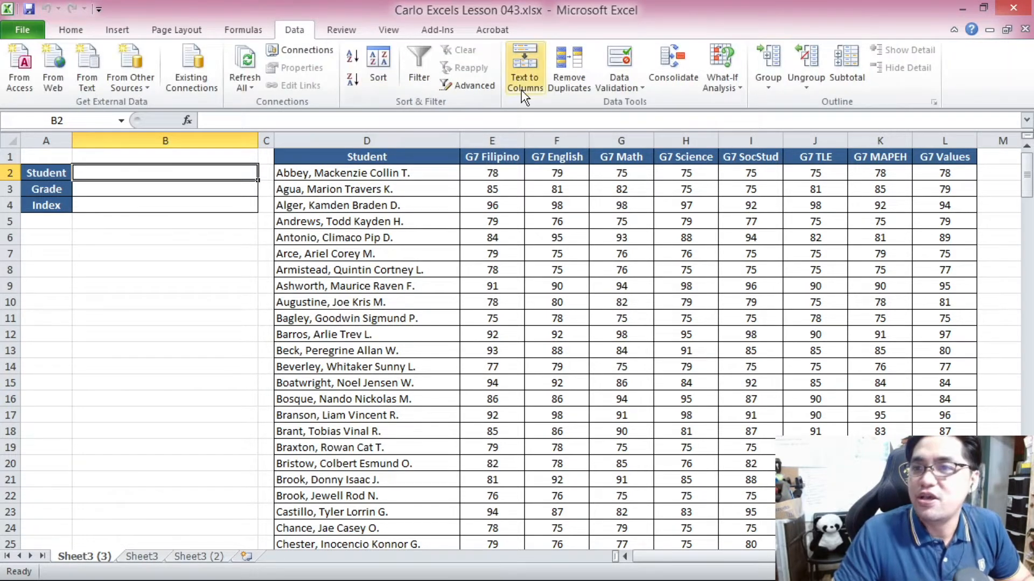
click(607, 89)
click(624, 104)
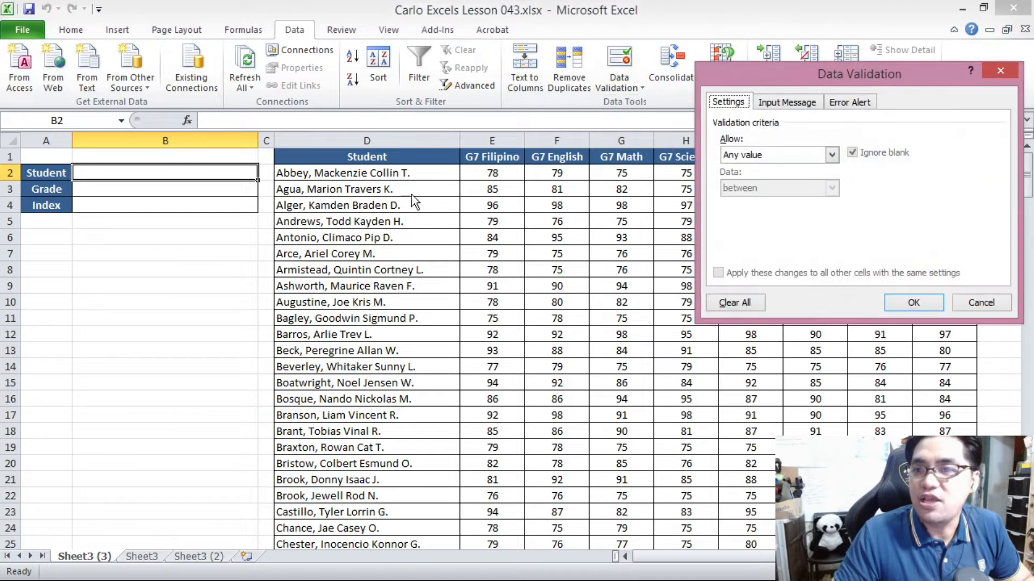
click(743, 155)
click(765, 200)
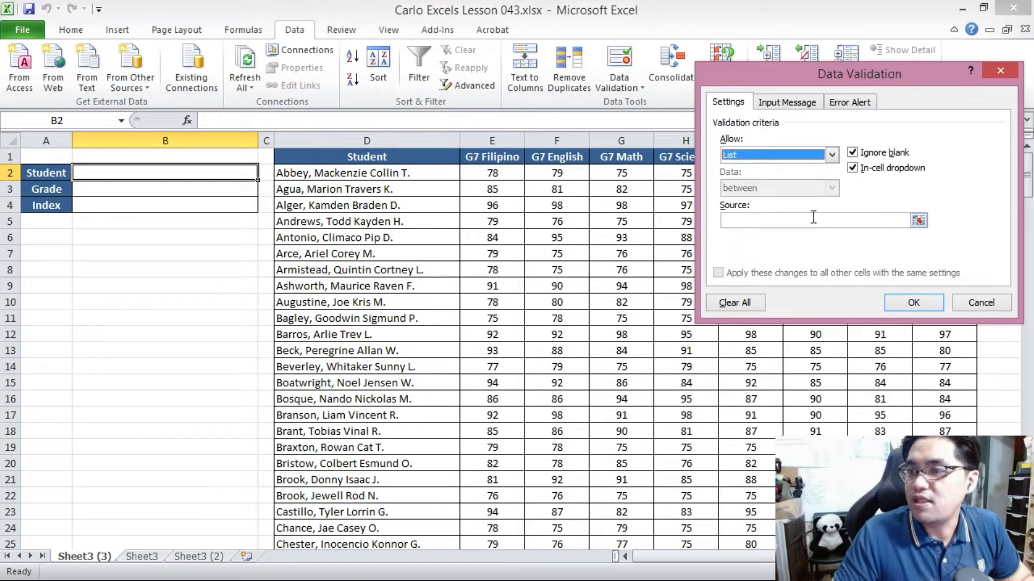
click(919, 219)
drag(330, 172, 369, 525)
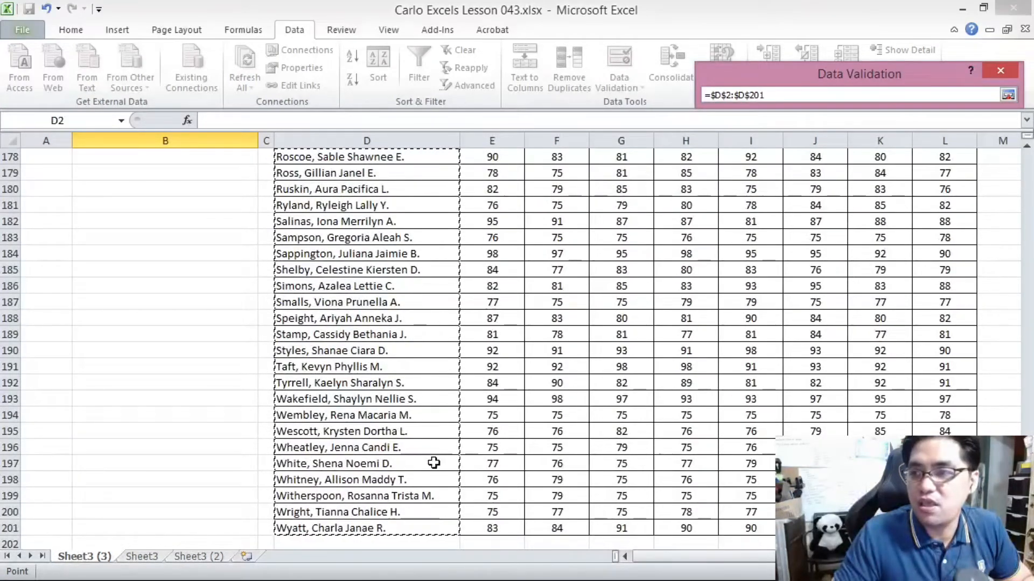
key(Return)
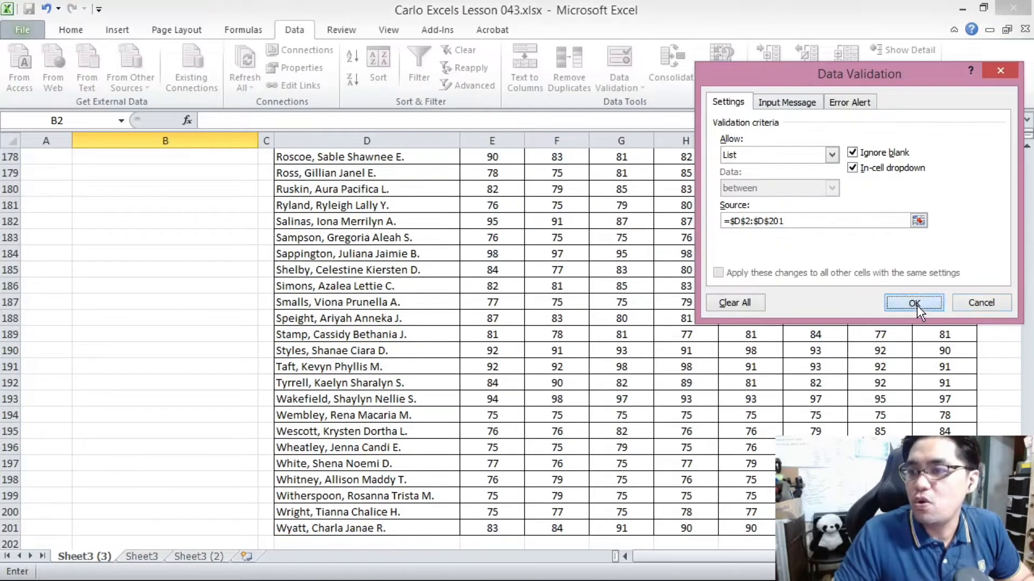
click(917, 302)
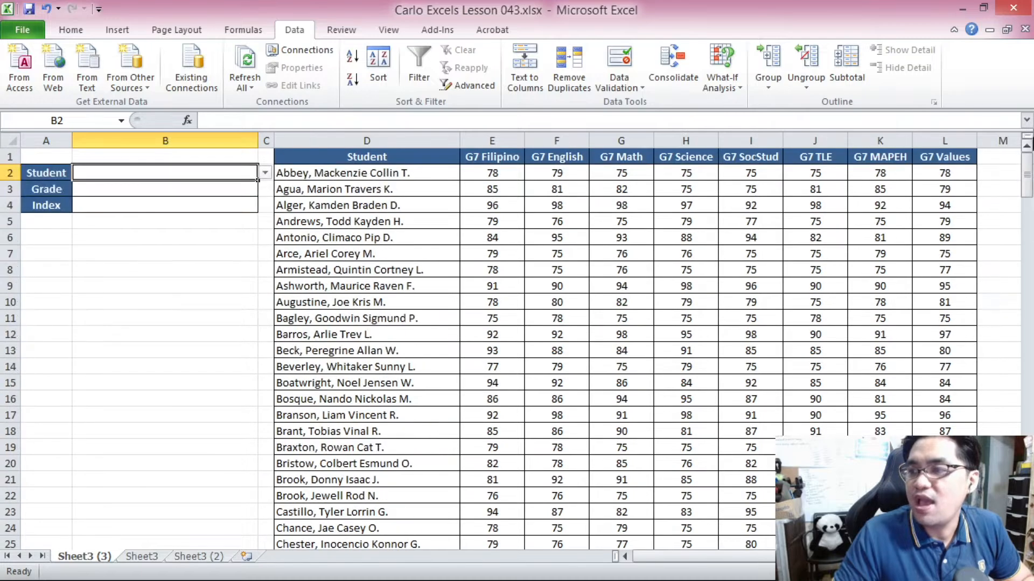
- Choose the first student in the dropdown list of the Student cell B2
click(265, 172)
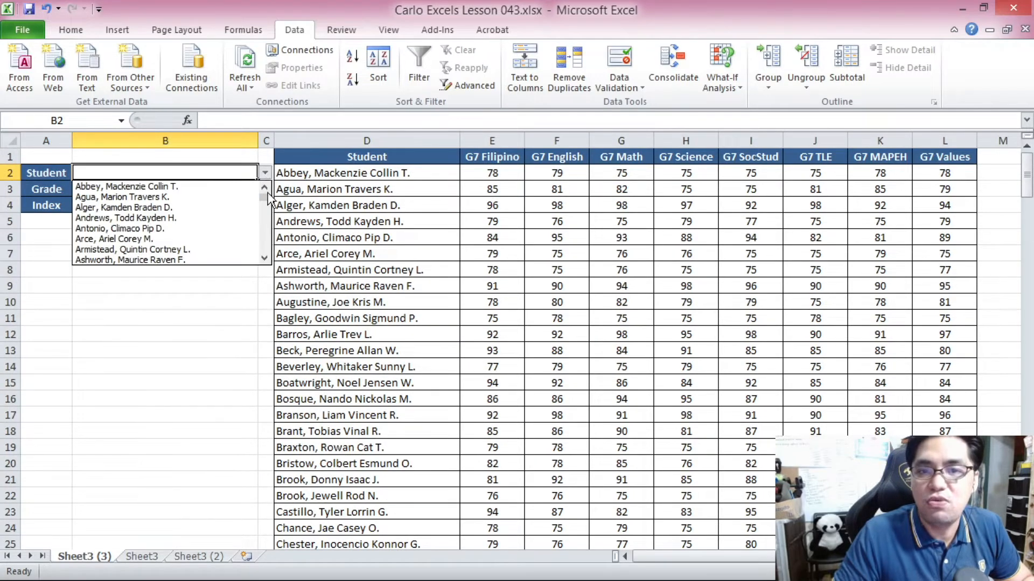
click(237, 187)
key(Return)
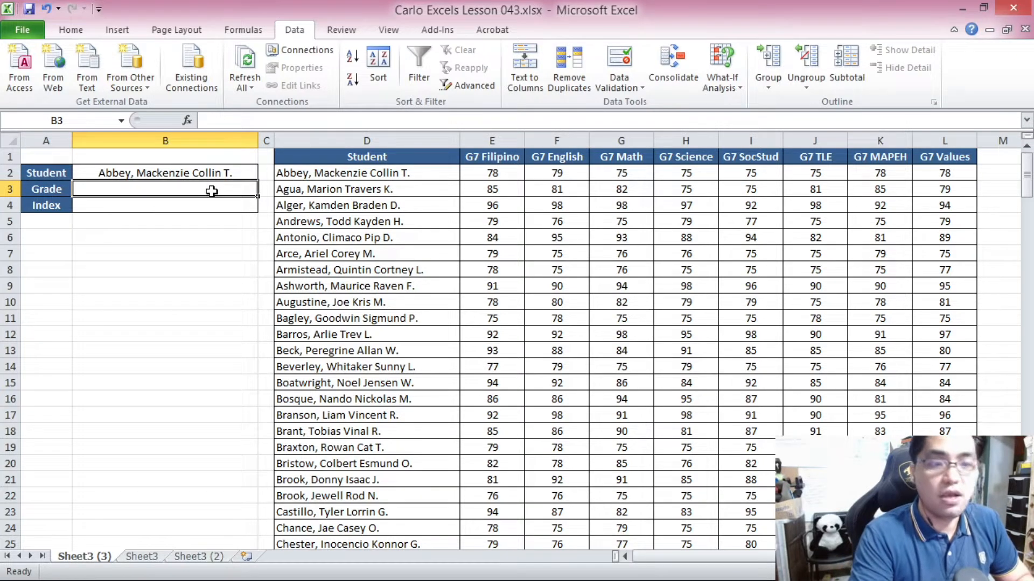
- Enter the formula =VLOOKUP(B2,D1:L201,3,FALSE) in the Grade cell B3
text(=VLOO)
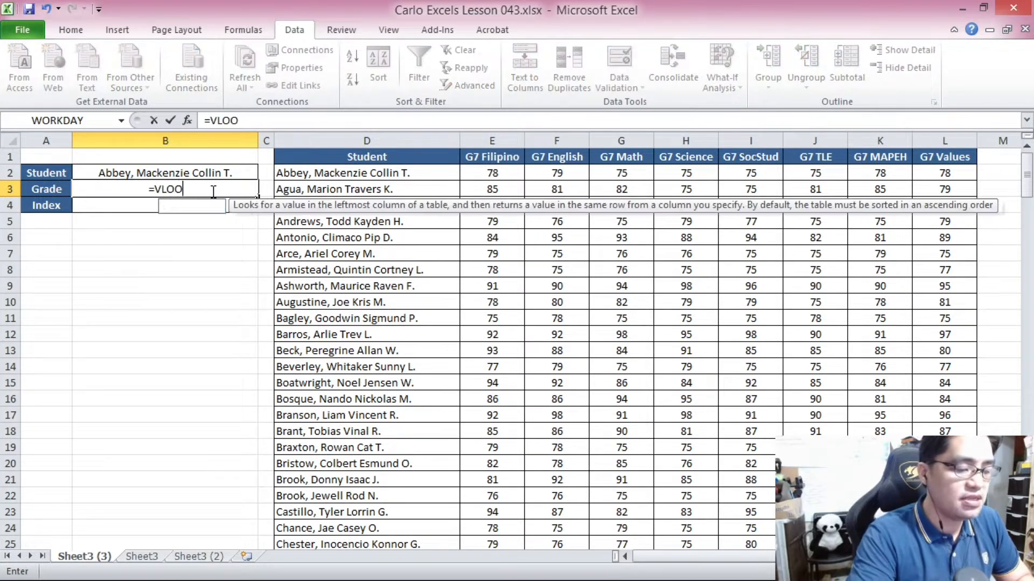
text(KUP()
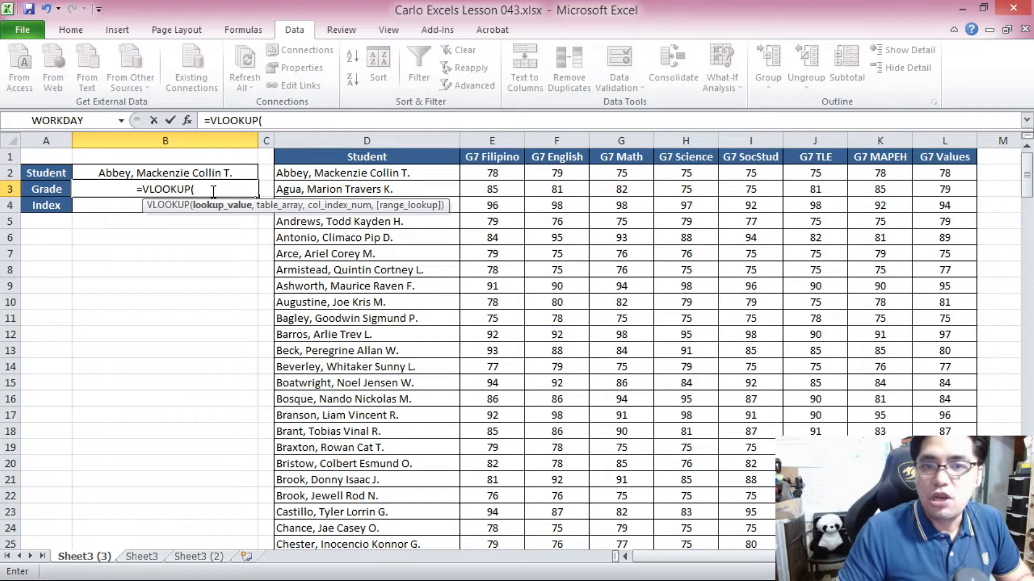
click(202, 174)
text(,)
drag(334, 157, 944, 512)
scroll(517, 344, up, 20)
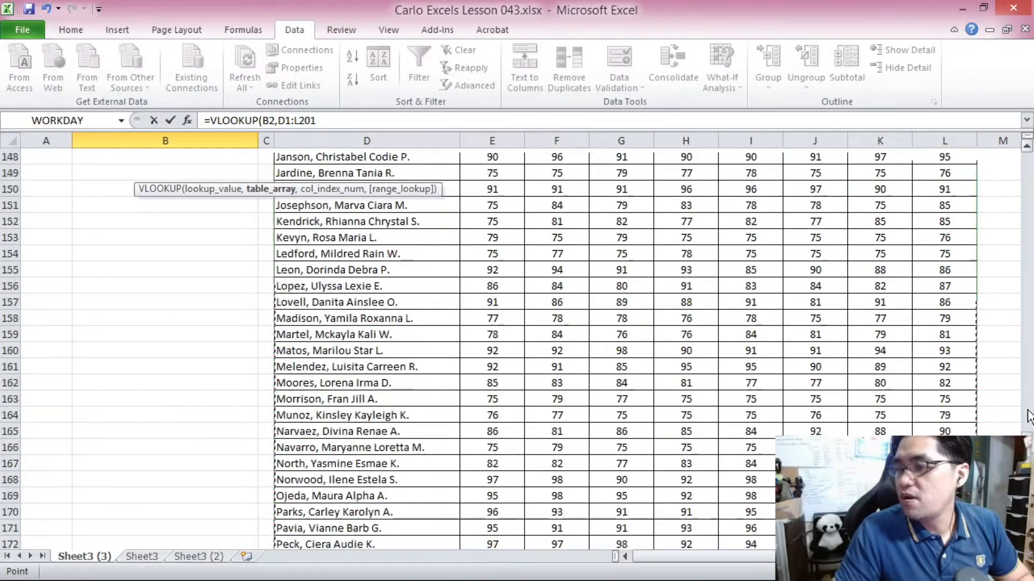
click(333, 121)
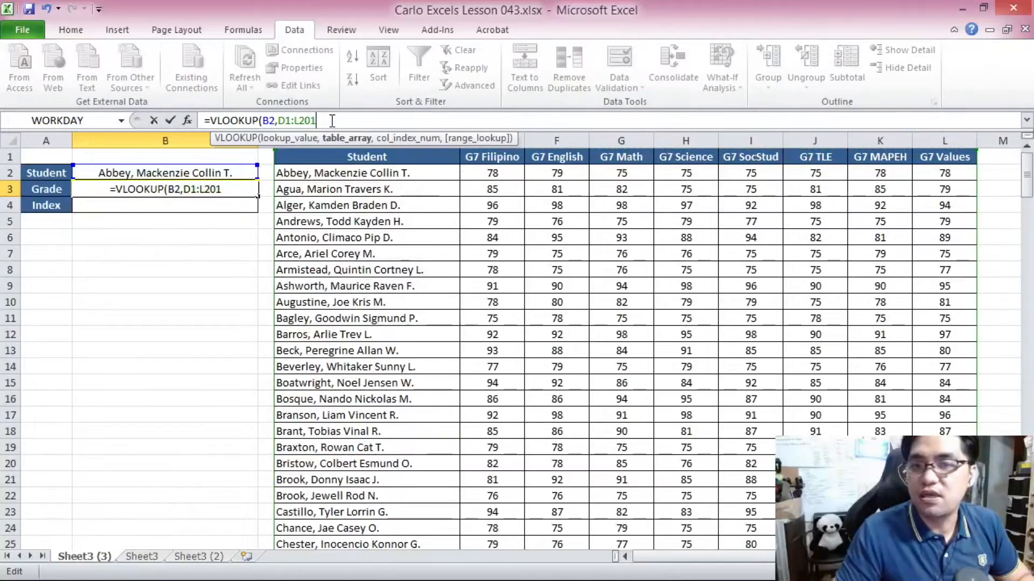
text(,)
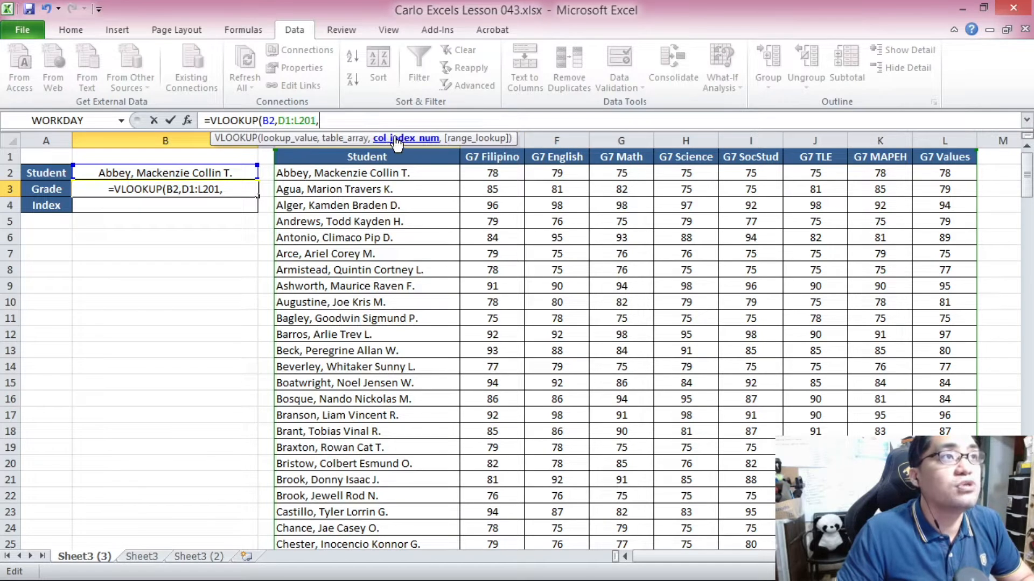
text(3)
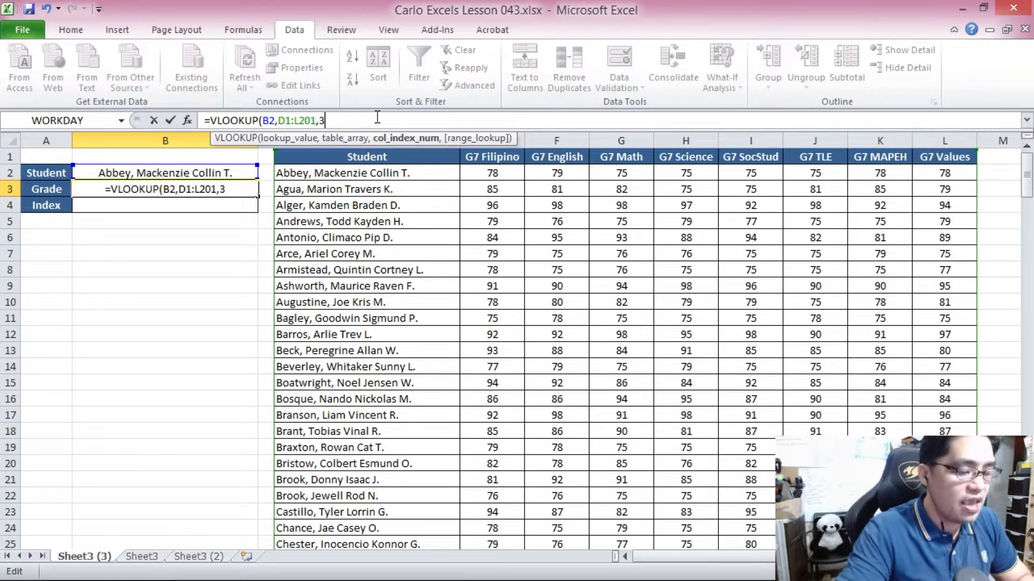
text(,FALSE)
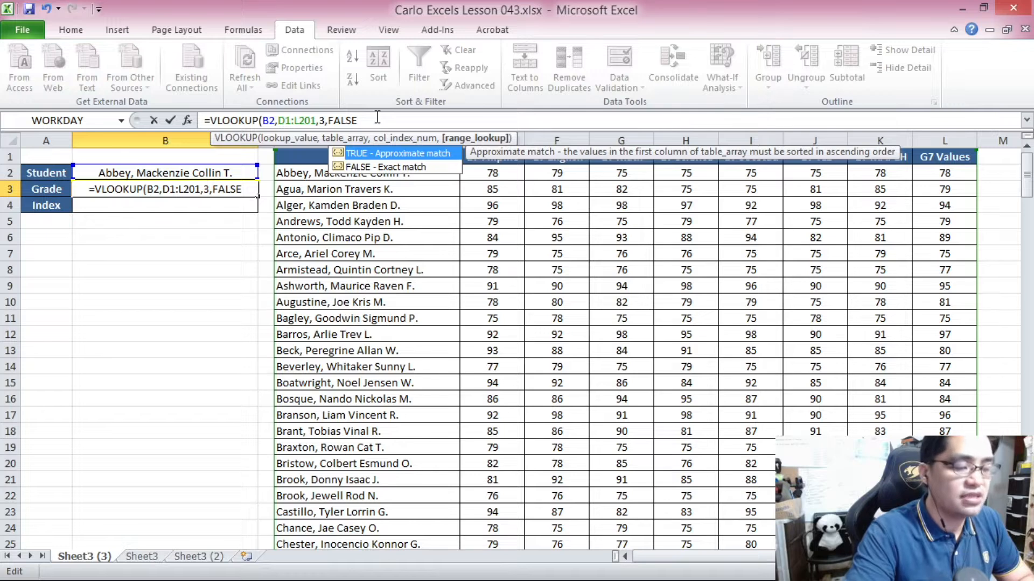
text())
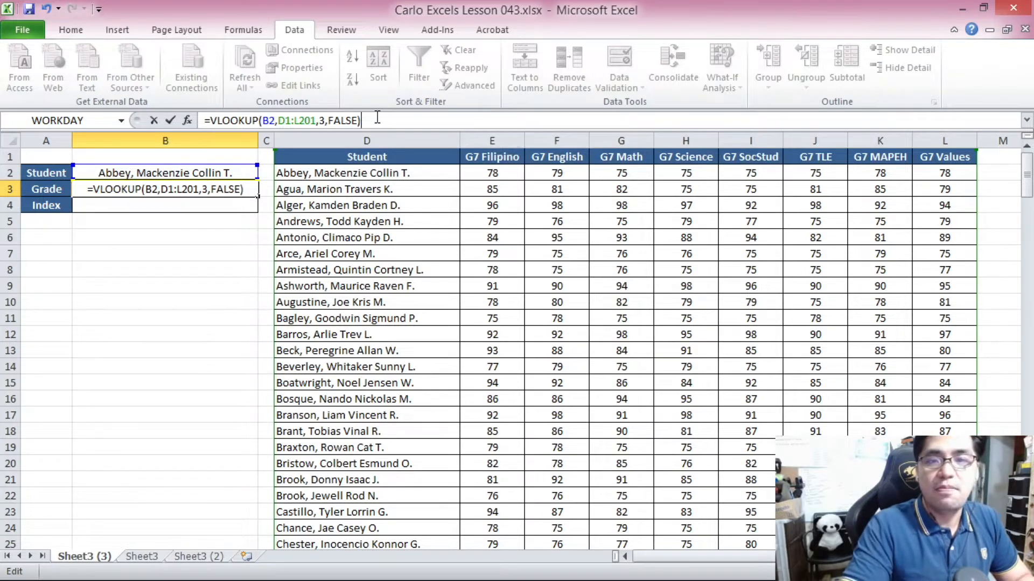
key(Return)
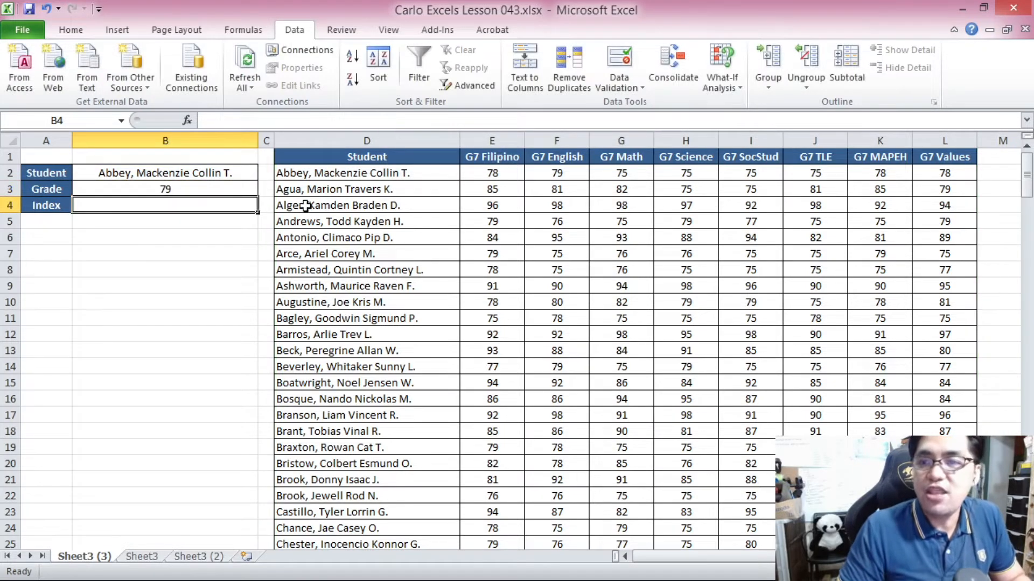
- Choose the third student in the dropdown list of cell B2 and check the looked-up grade in B3
click(245, 189)
click(224, 171)
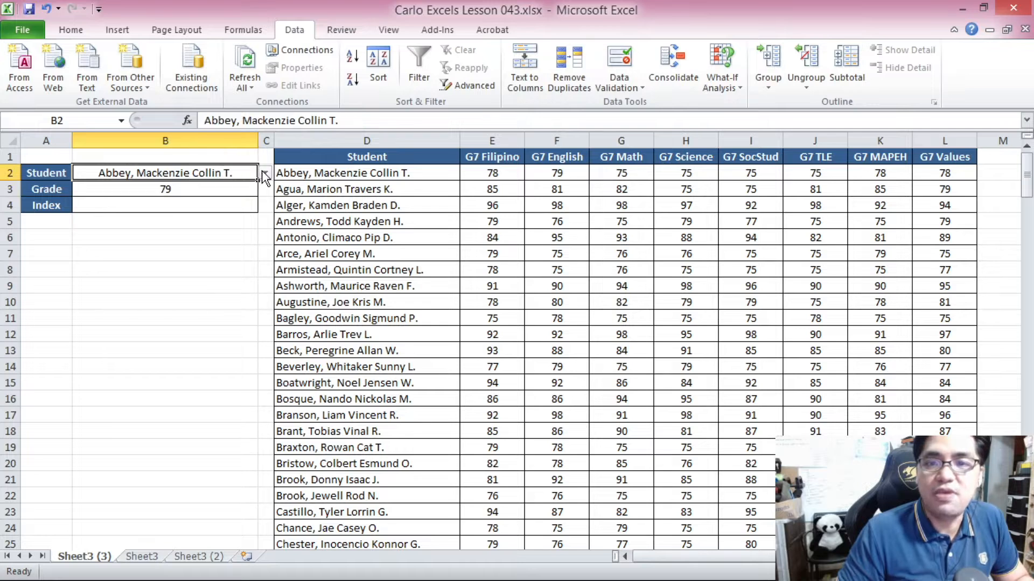
click(265, 172)
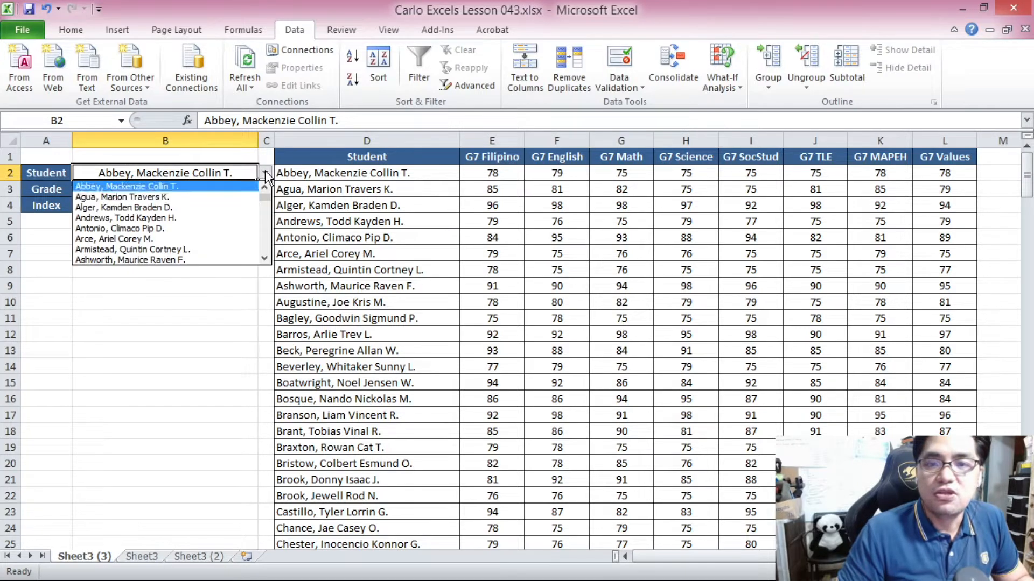
click(217, 208)
click(194, 189)
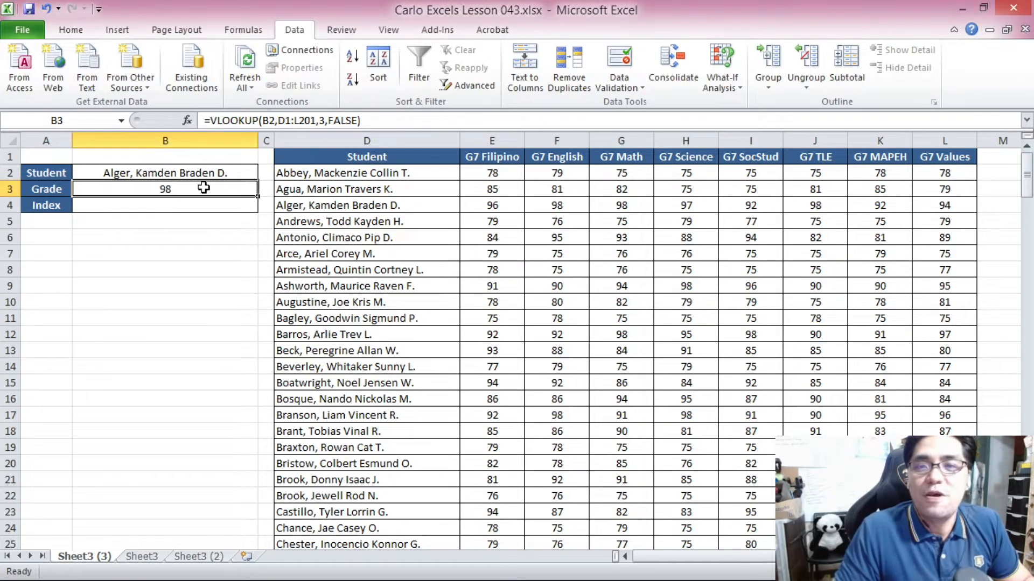
- Examine the lookup value, table array and column index arguments of the VLOOKUP formula in B3
click(256, 121)
click(250, 190)
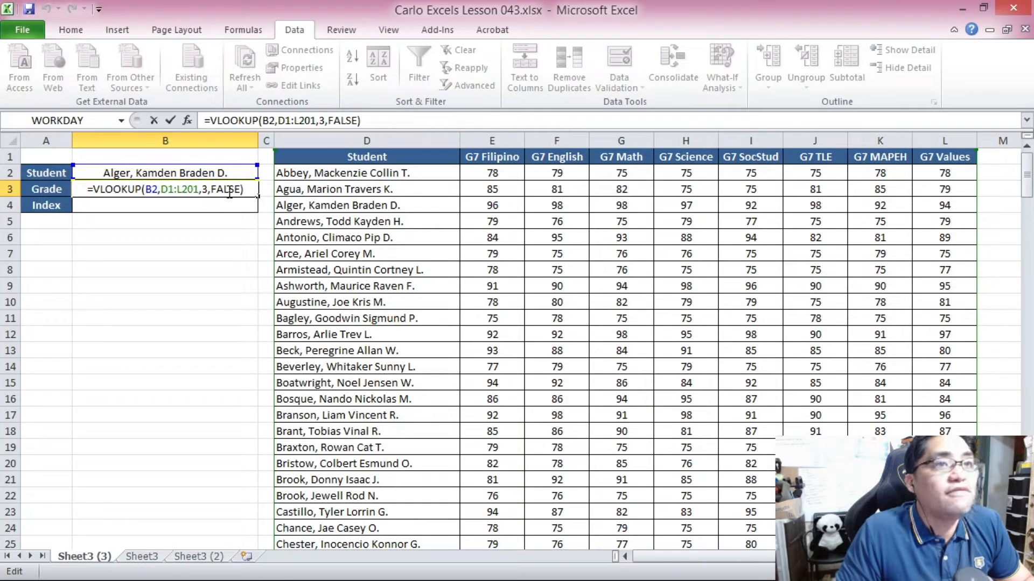
double_click(150, 190)
drag(161, 189, 199, 189)
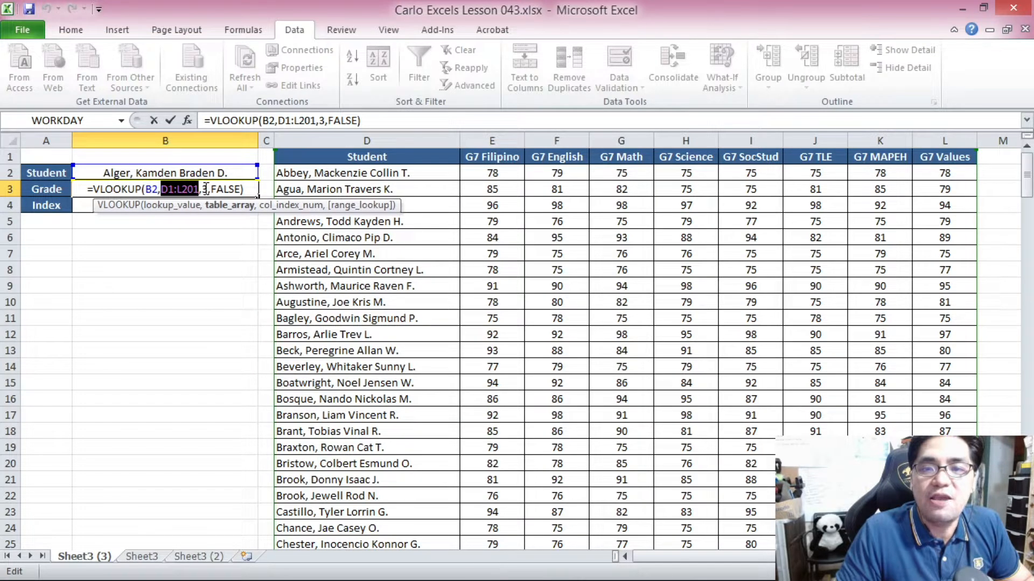
double_click(206, 189)
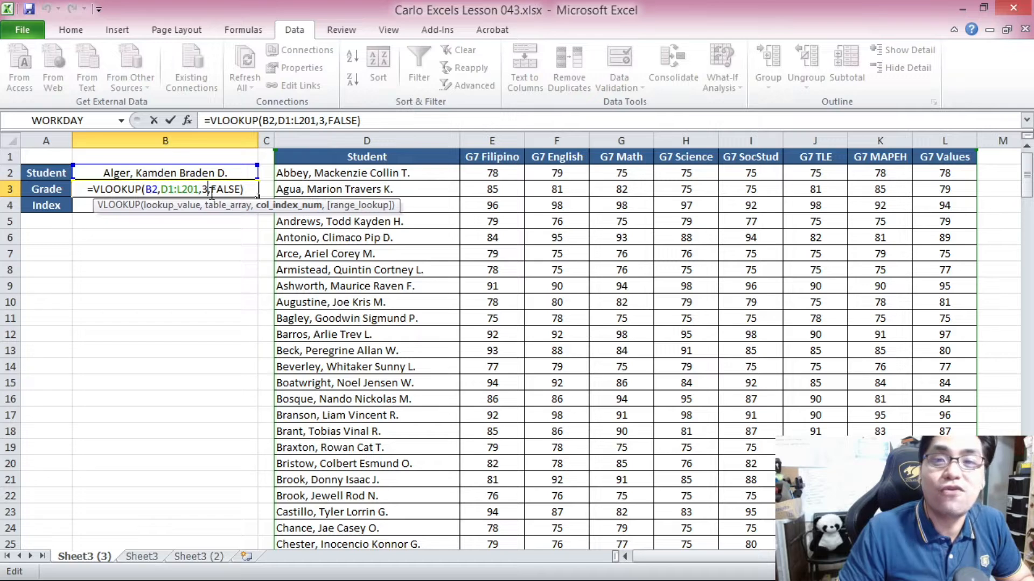
key(ctrl+Return)
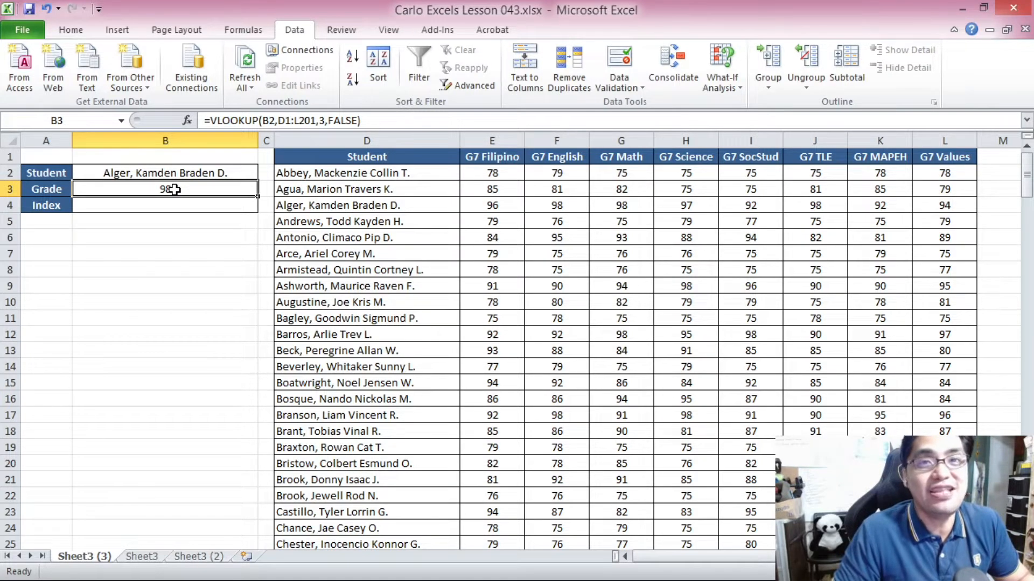
click(231, 121)
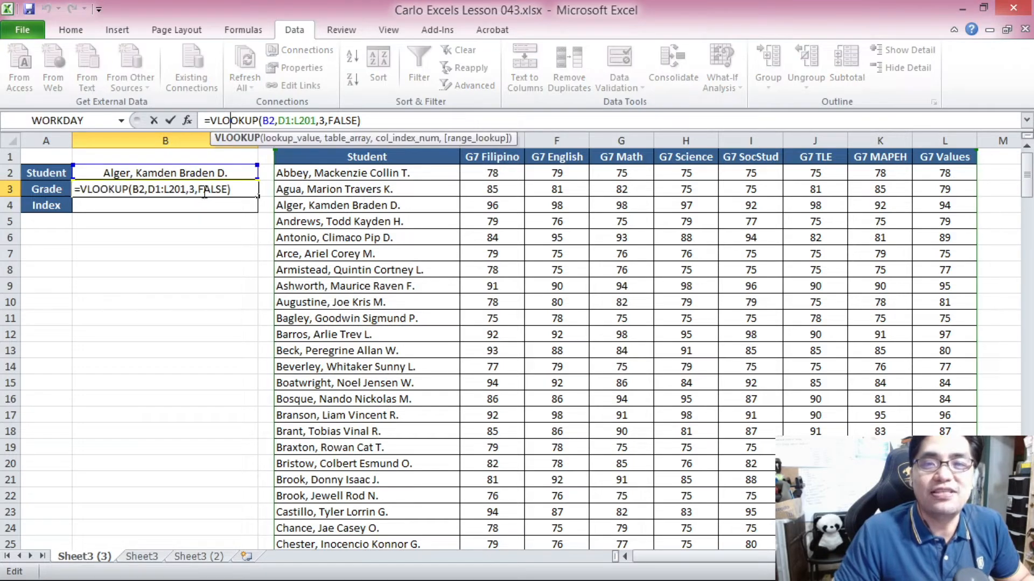
click(204, 189)
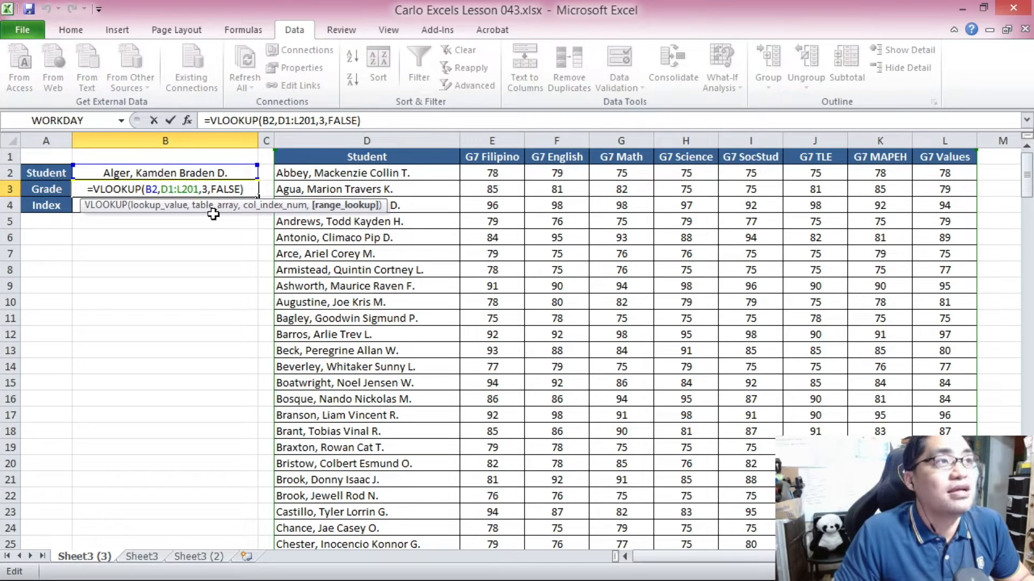
key(ctrl+Return)
- Change the column index argument of the VLOOKUP formula in Grade cell B3 to the expression 3*2
scroll(253, 254, up, 7)
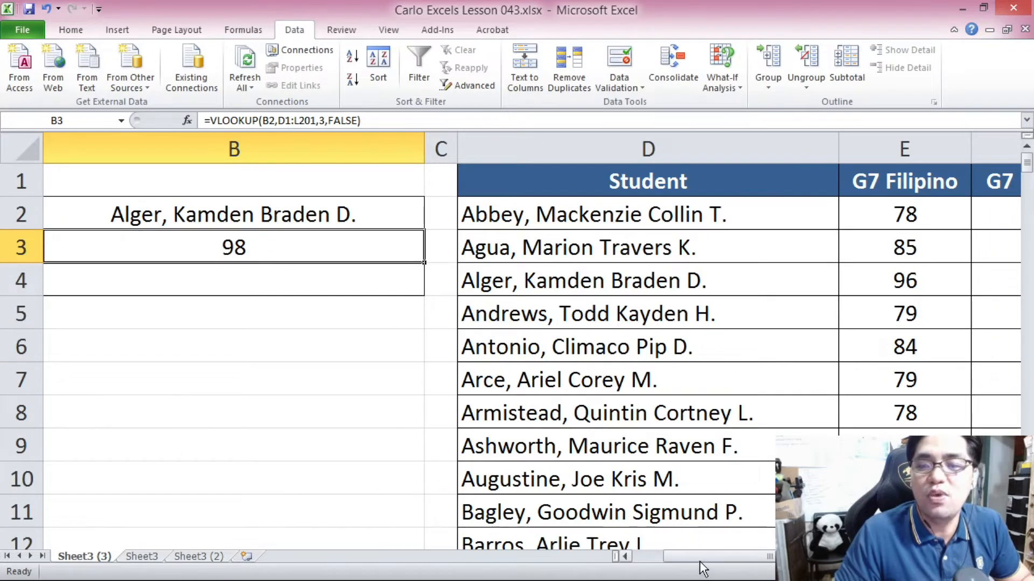
click(624, 556)
click(315, 125)
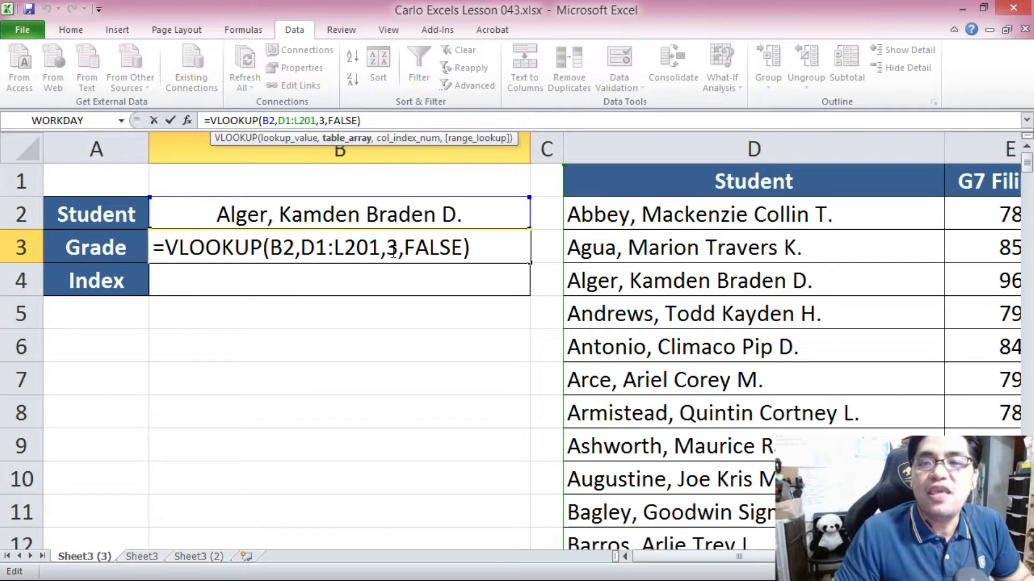
double_click(394, 253)
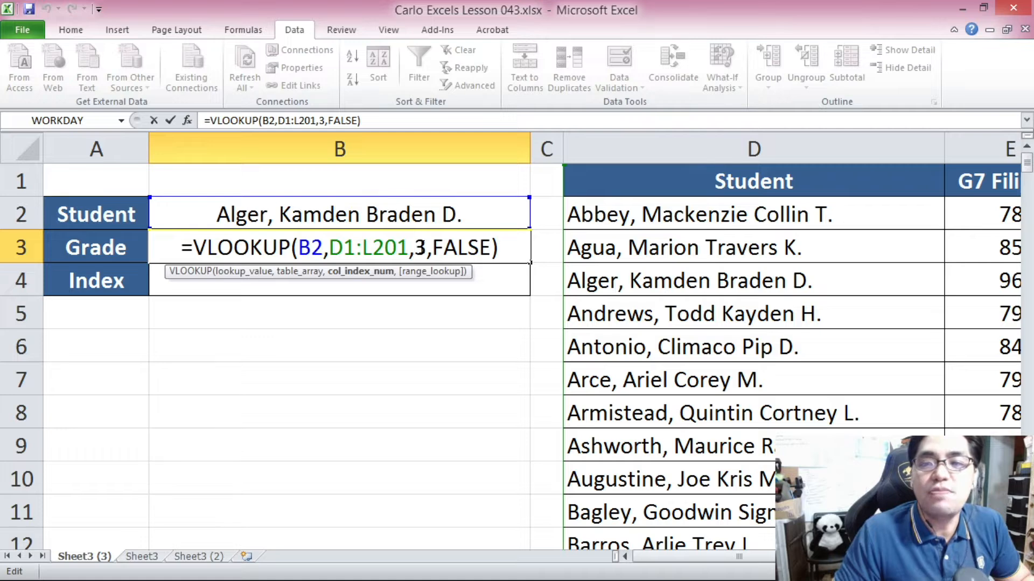
click(427, 248)
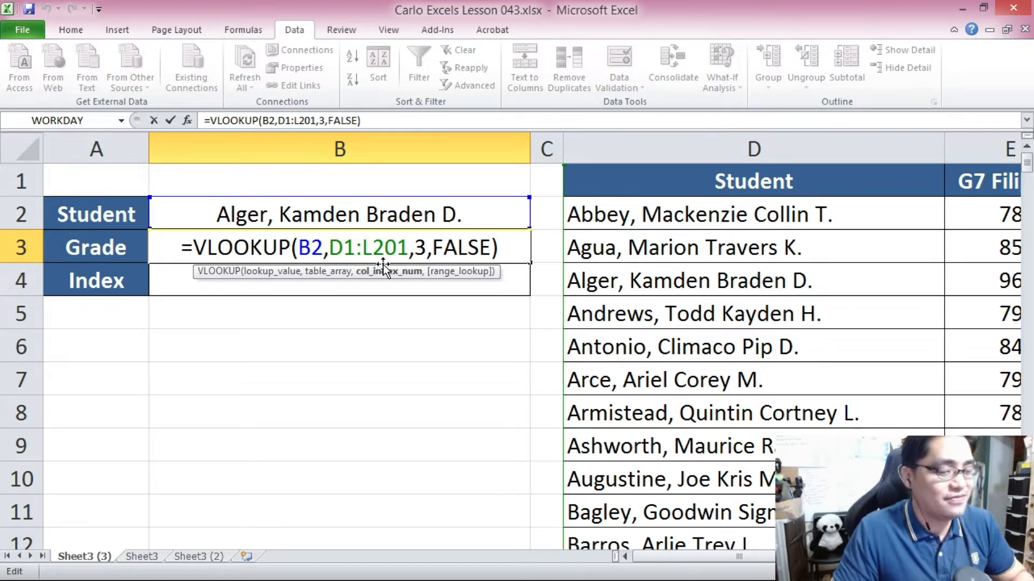
text(*)
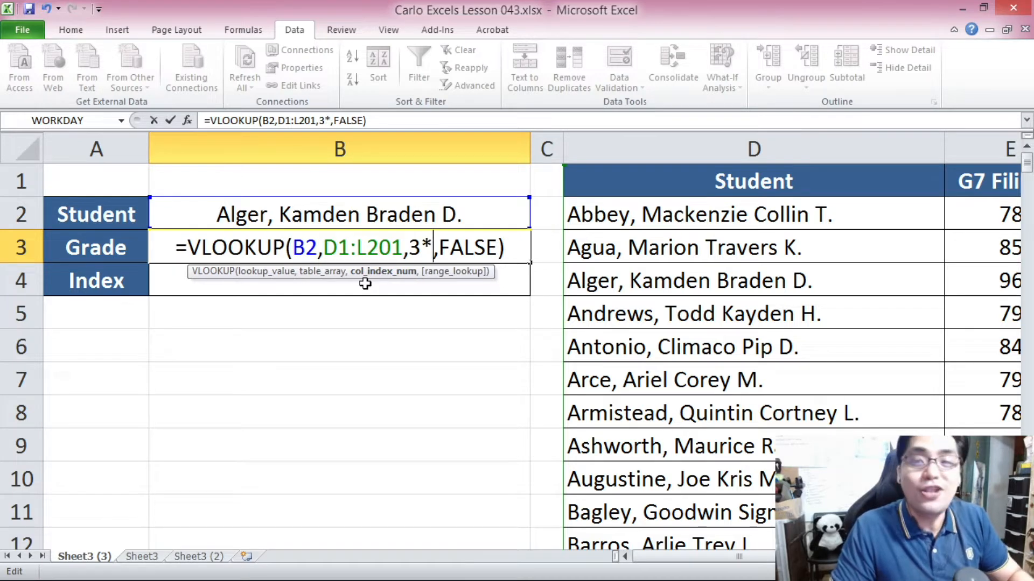
text(2)
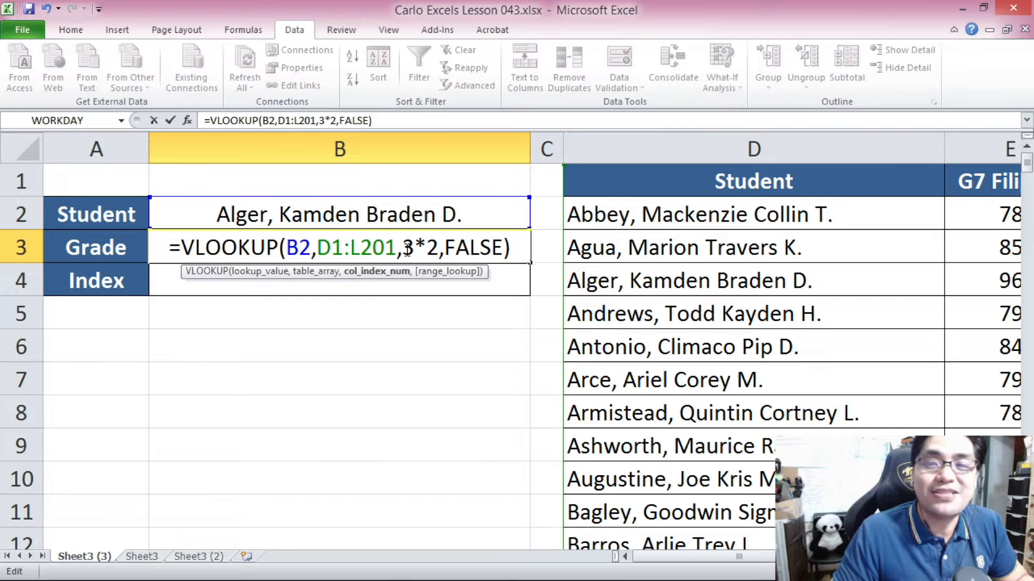
drag(404, 247, 438, 248)
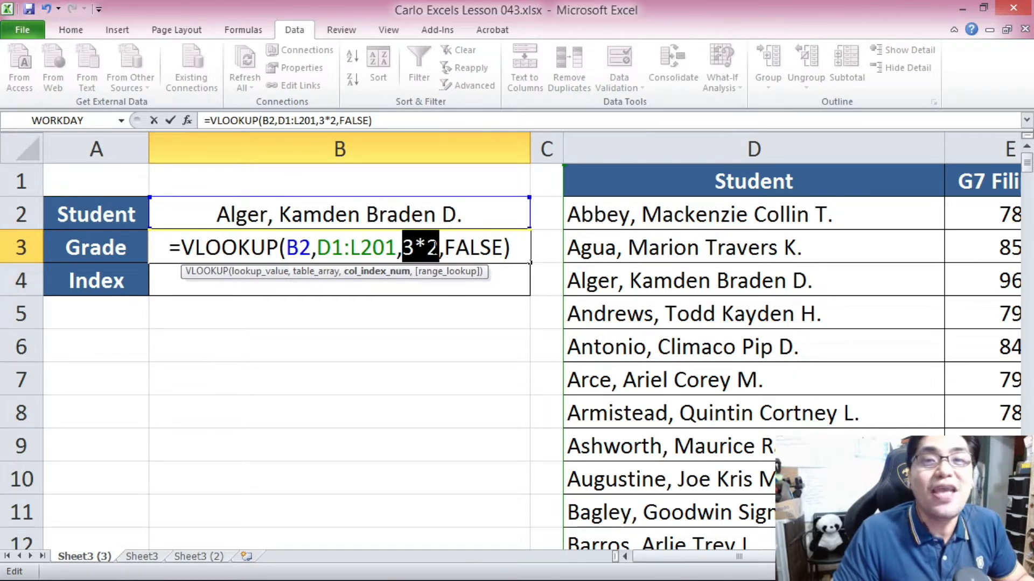
click(509, 248)
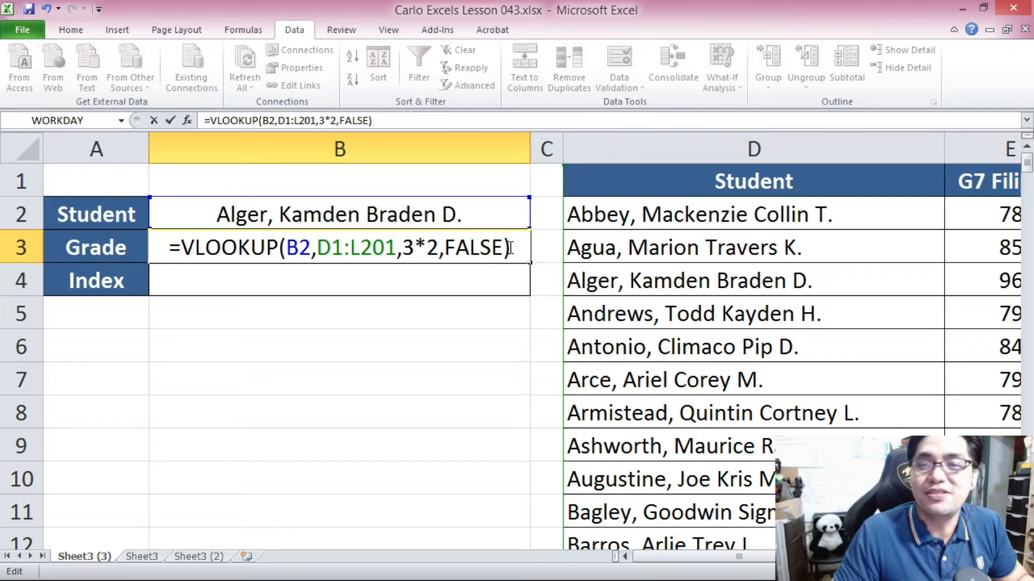
key(Return)
ctrl+scroll(469, 254, down, 5)
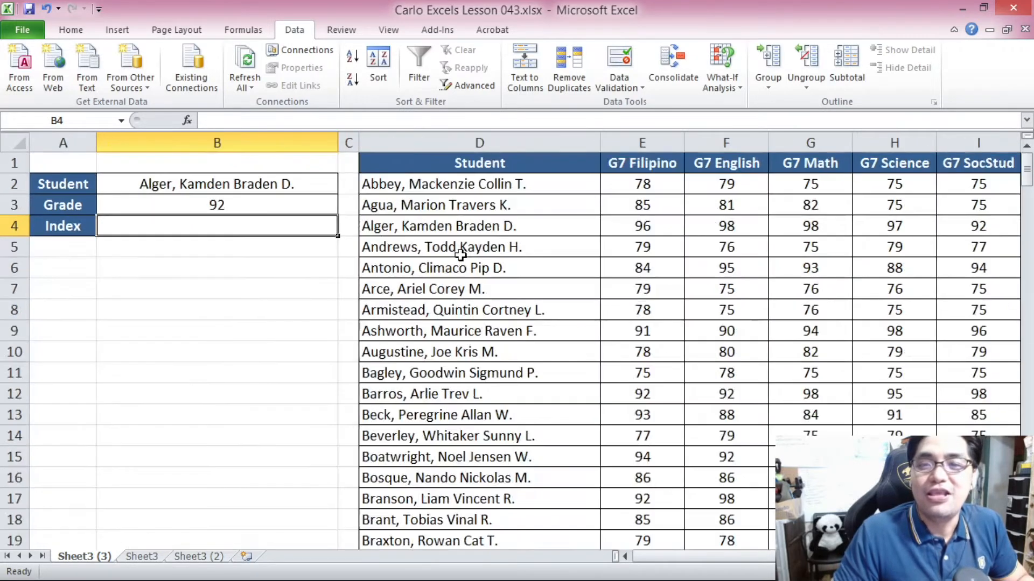
ctrl+scroll(460, 255, down, 1)
- Count the table columns from D to I and compare the student's G7 SocStud grade with the result in B3
click(242, 190)
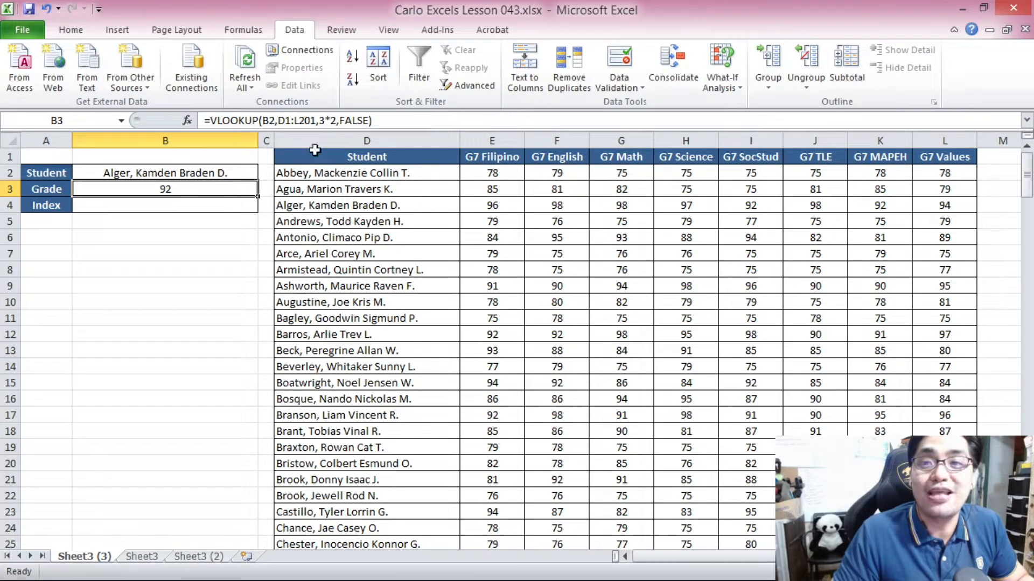
click(403, 142)
click(515, 141)
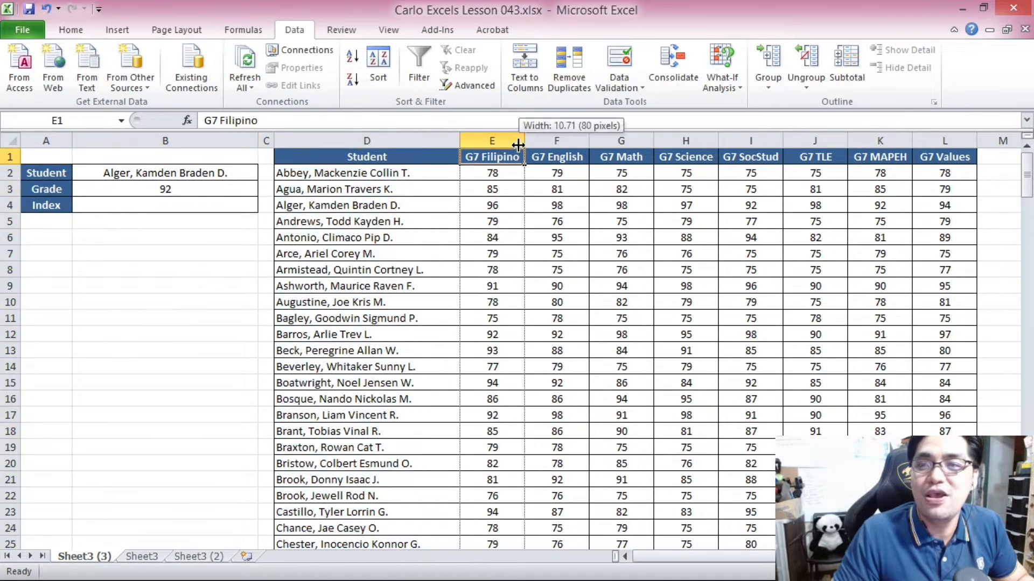
click(550, 140)
click(620, 140)
click(686, 140)
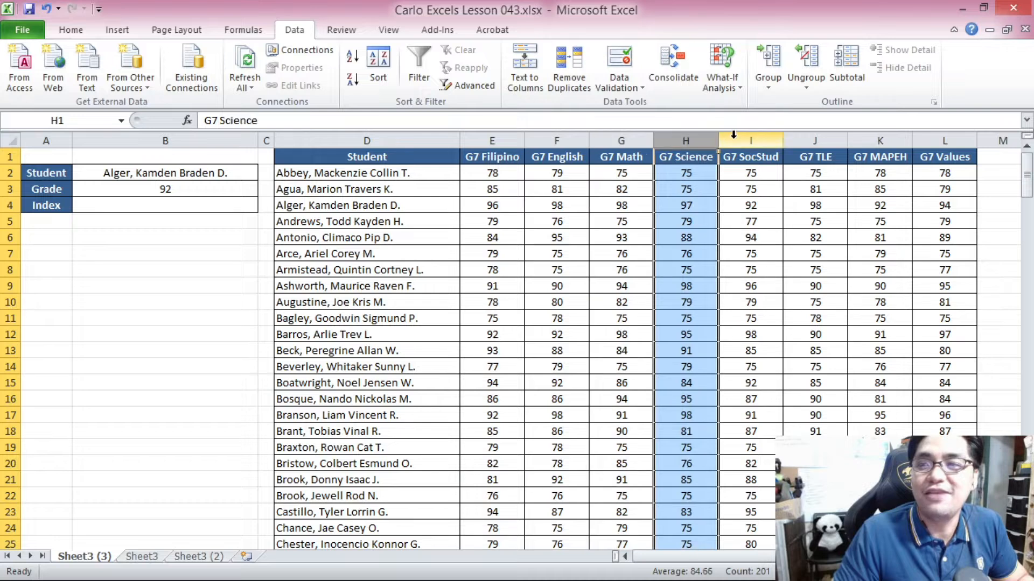
click(750, 140)
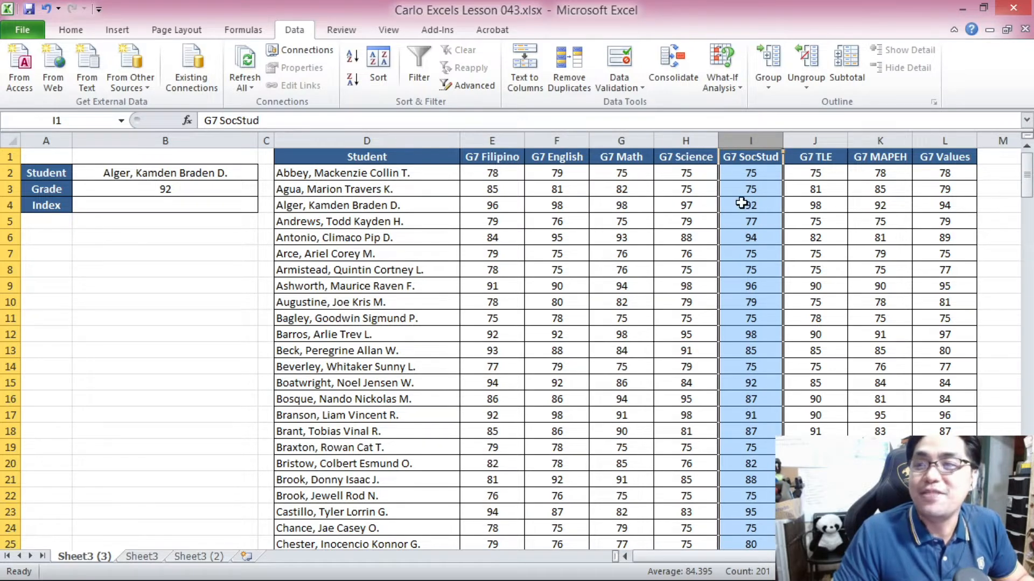
click(185, 174)
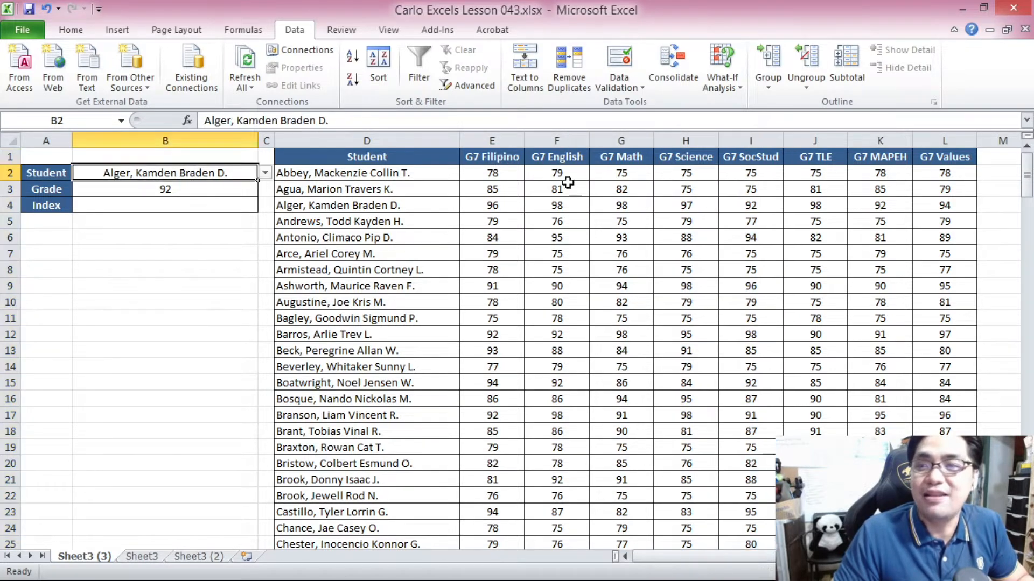
click(736, 206)
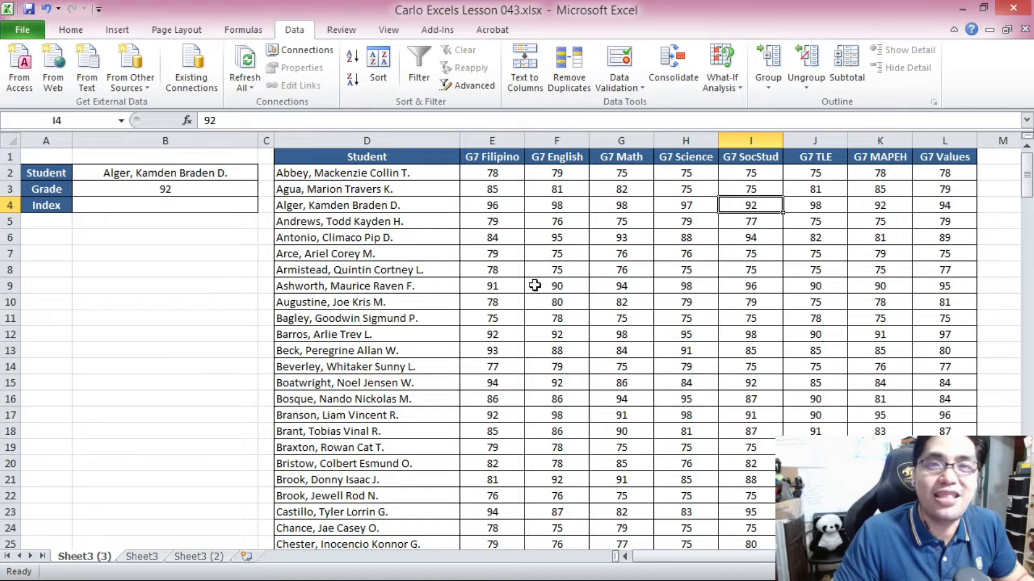
- Replace the 3*2 column index in B3's VLOOKUP formula with a reference to the Index cell B4
click(164, 185)
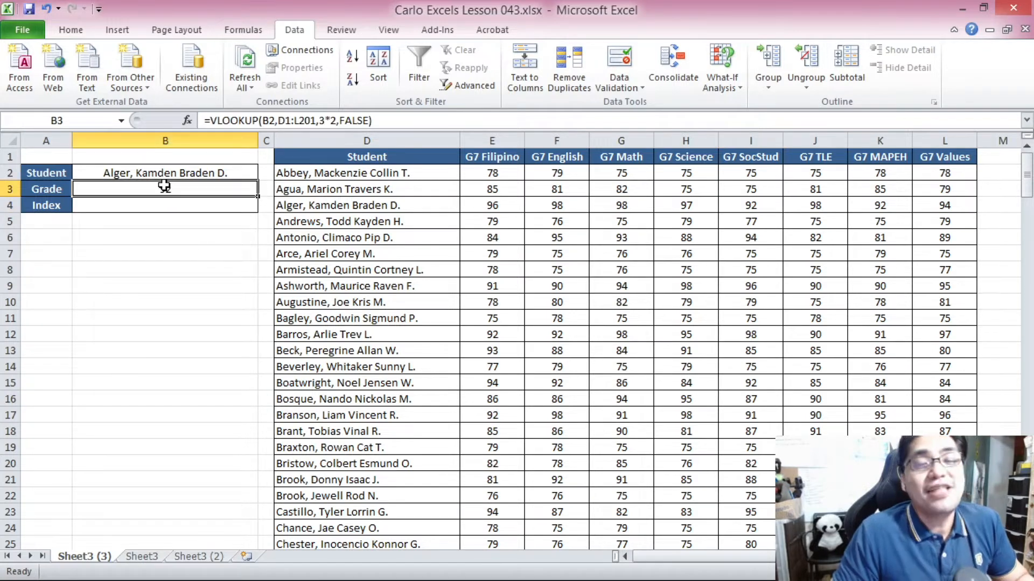
click(322, 119)
drag(319, 120, 340, 119)
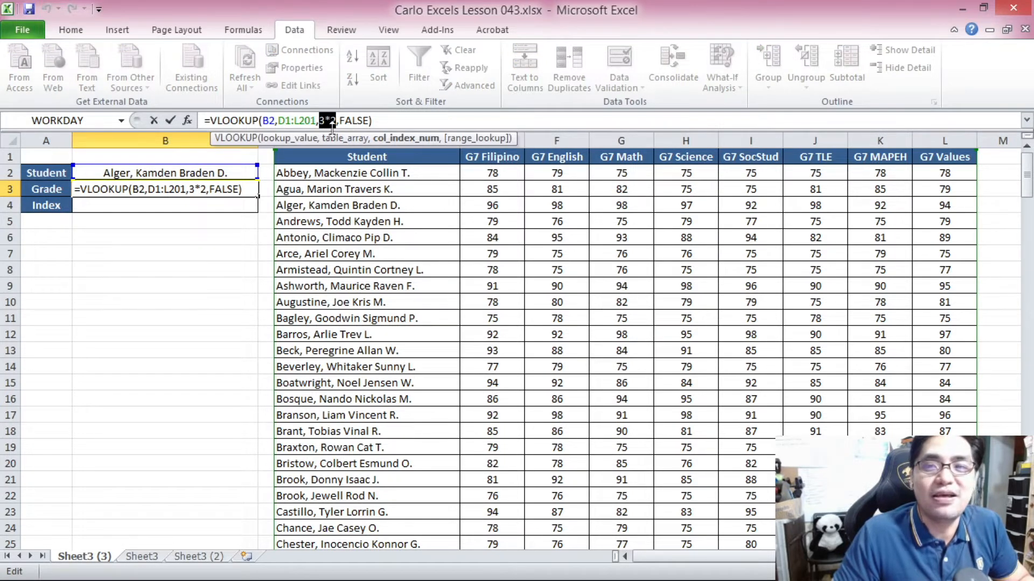
key(BackSpace)
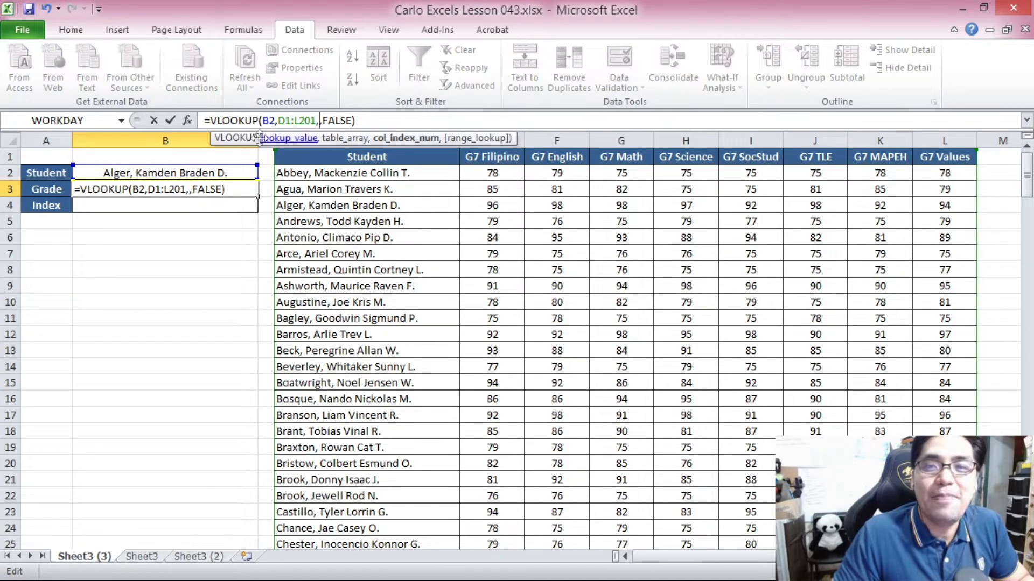
click(184, 204)
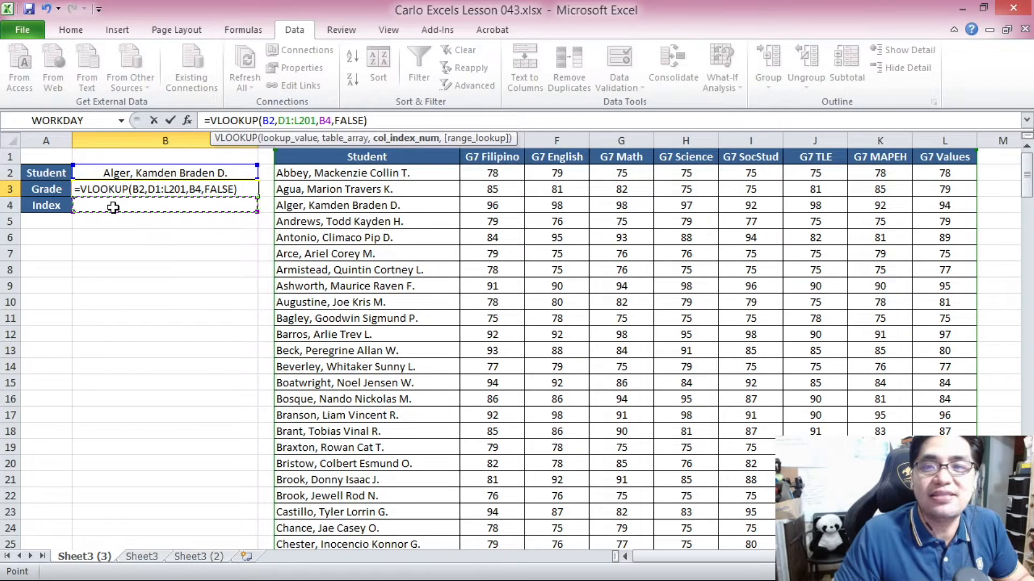
key(Return)
click(153, 188)
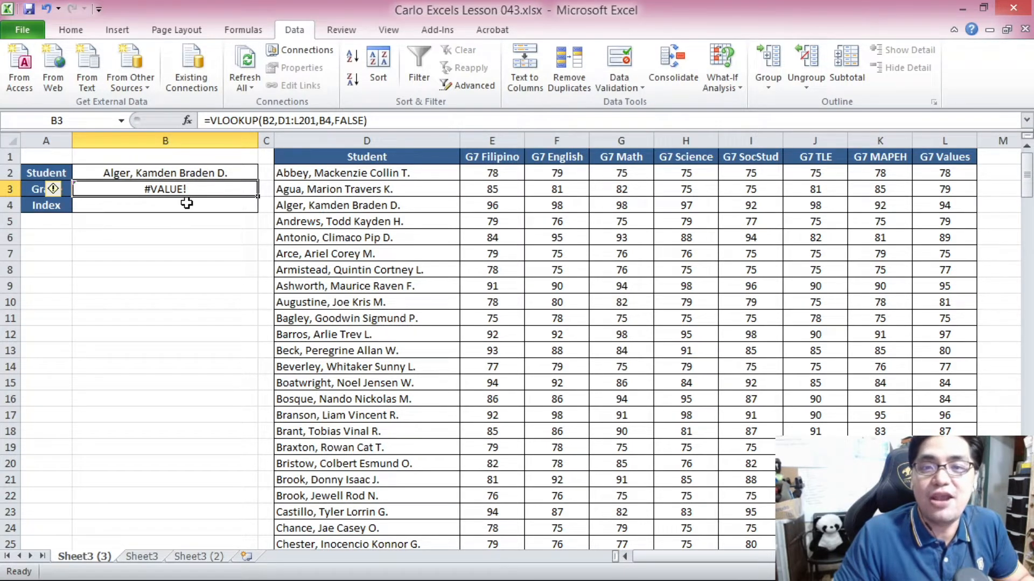
- Enter 2 in the Index cell B4 and check the looked-up grade in B3
click(186, 203)
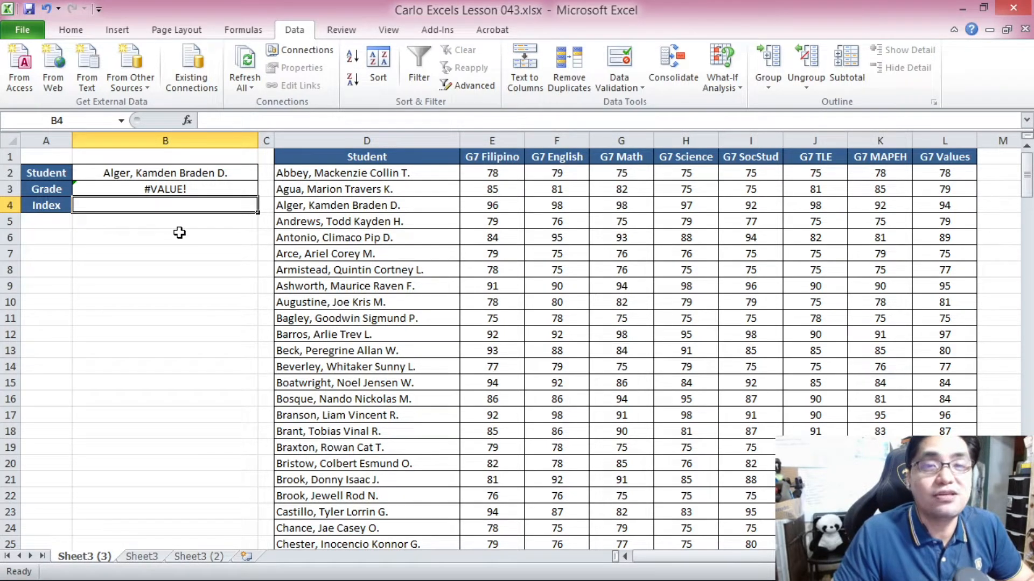
text(2)
key(Return)
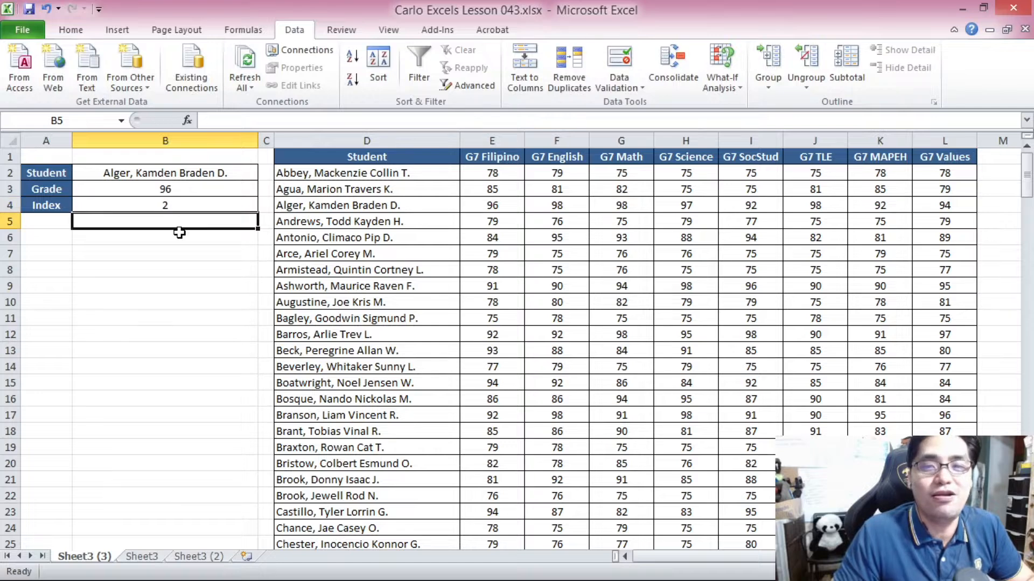
click(162, 190)
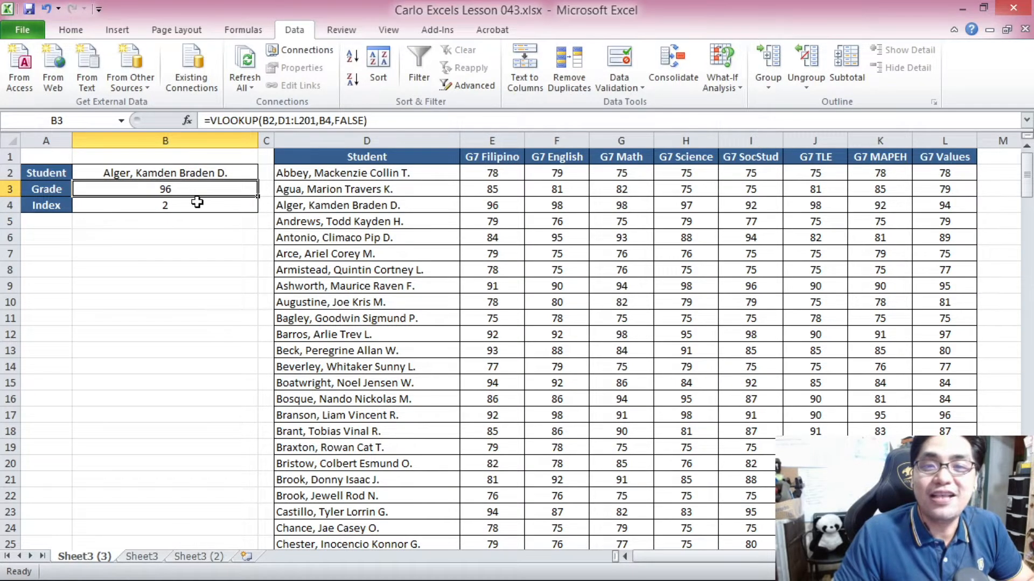
click(175, 206)
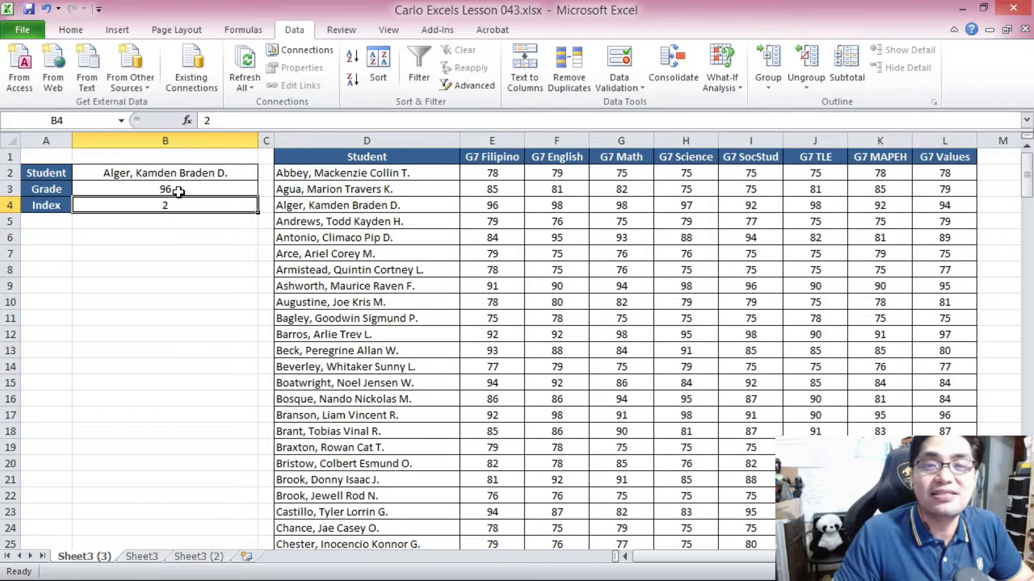
click(176, 190)
click(182, 209)
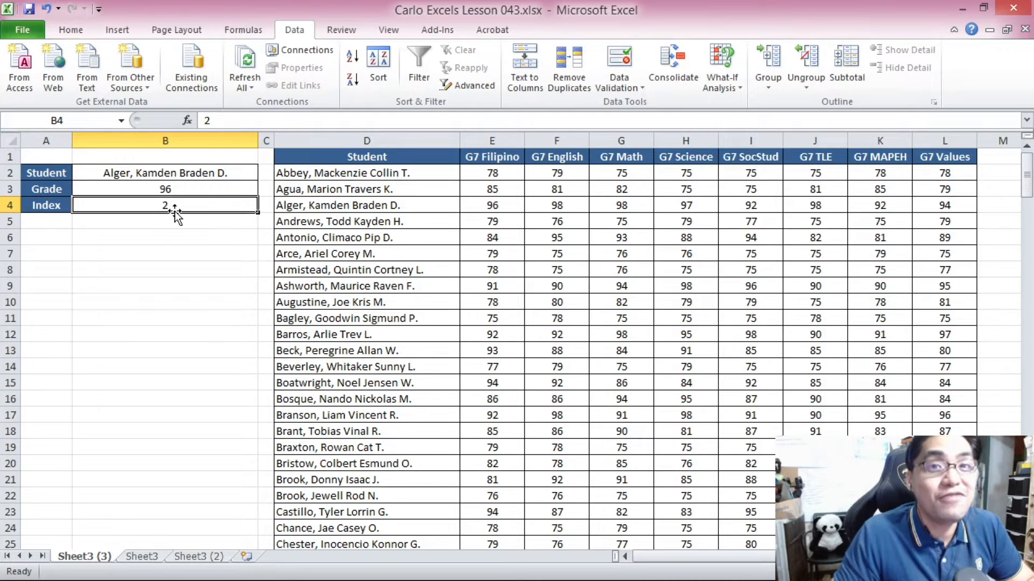
click(562, 153)
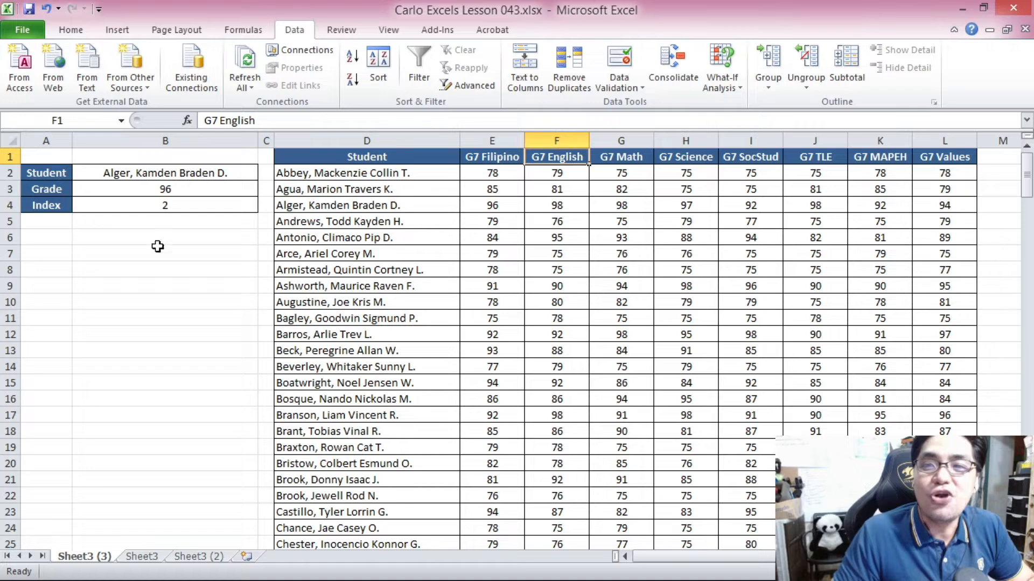
- Try the values 3 and 4 in the Index cell B4, ending with 9
click(157, 211)
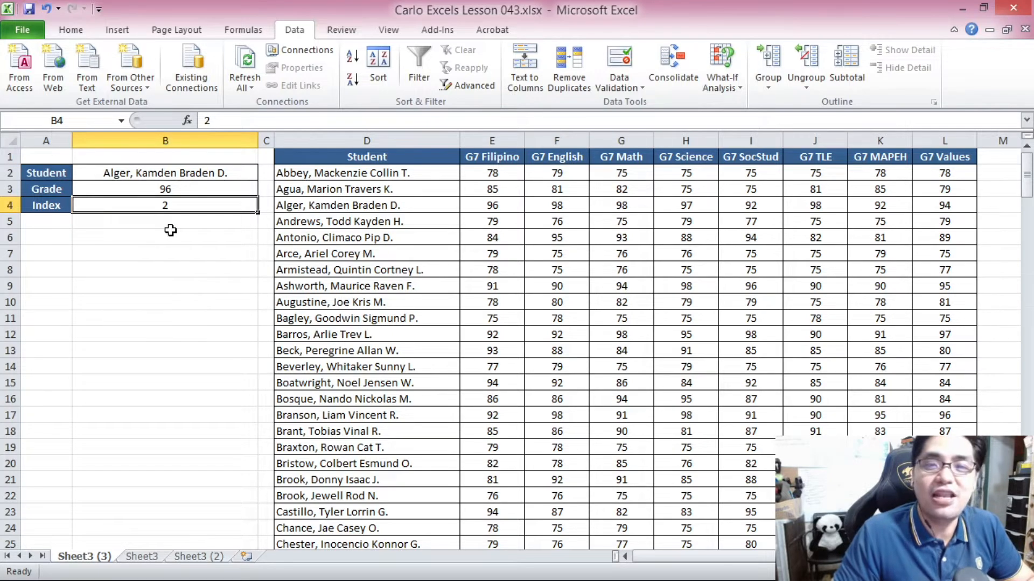
text(3)
key(Return)
click(156, 207)
text(4)
key(Return)
click(155, 206)
text(9)
key(Return)
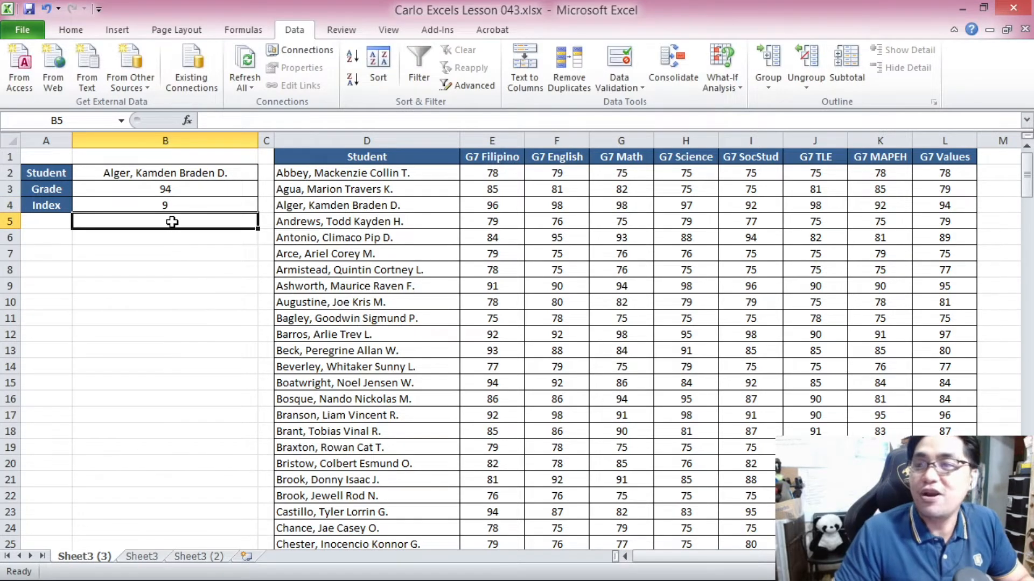
- Examine how the VLOOKUP formula in B3 takes its column index from cell B4, leaving the formula unedited
click(166, 192)
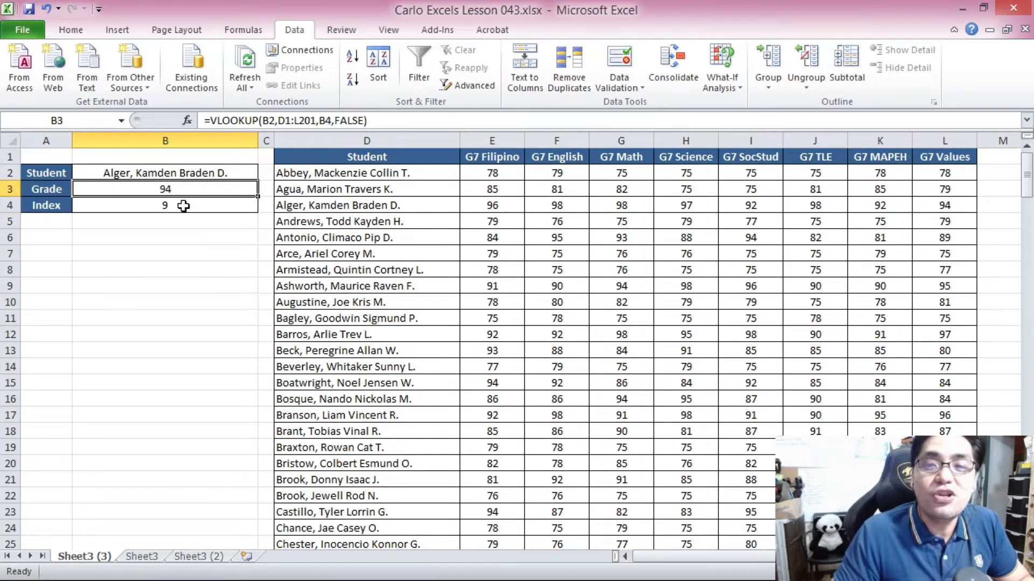
double_click(214, 186)
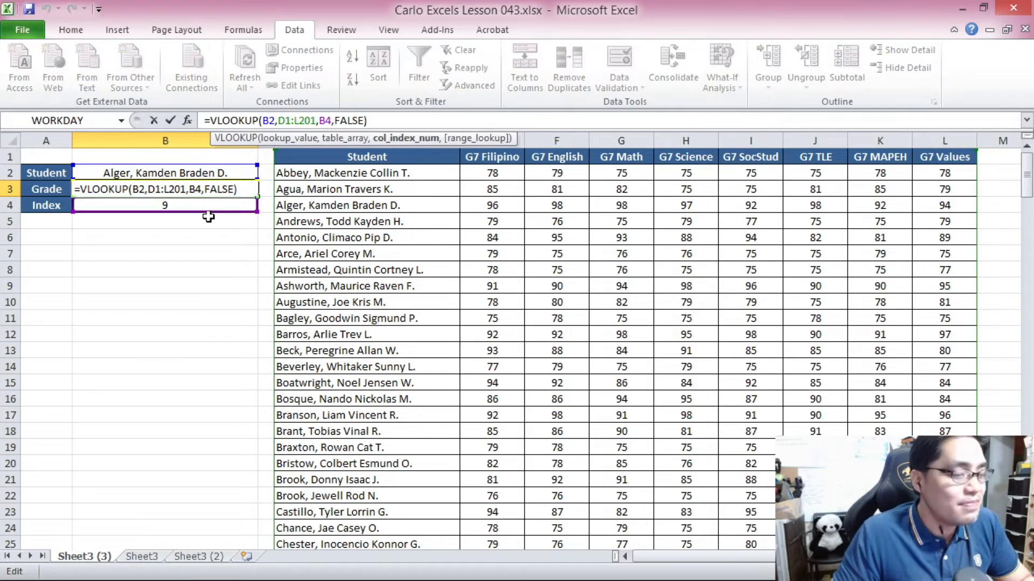
key(Escape)
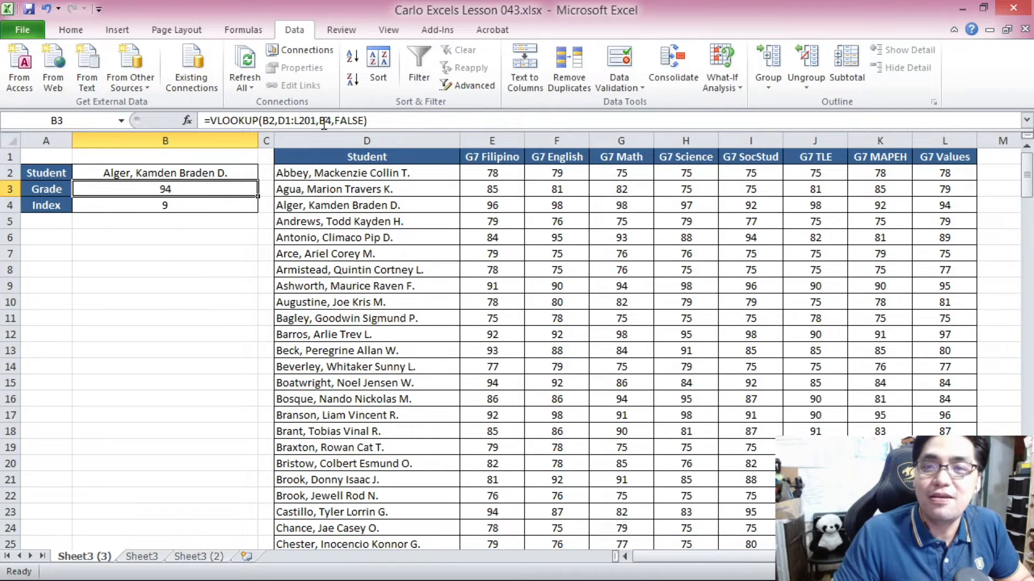
click(203, 210)
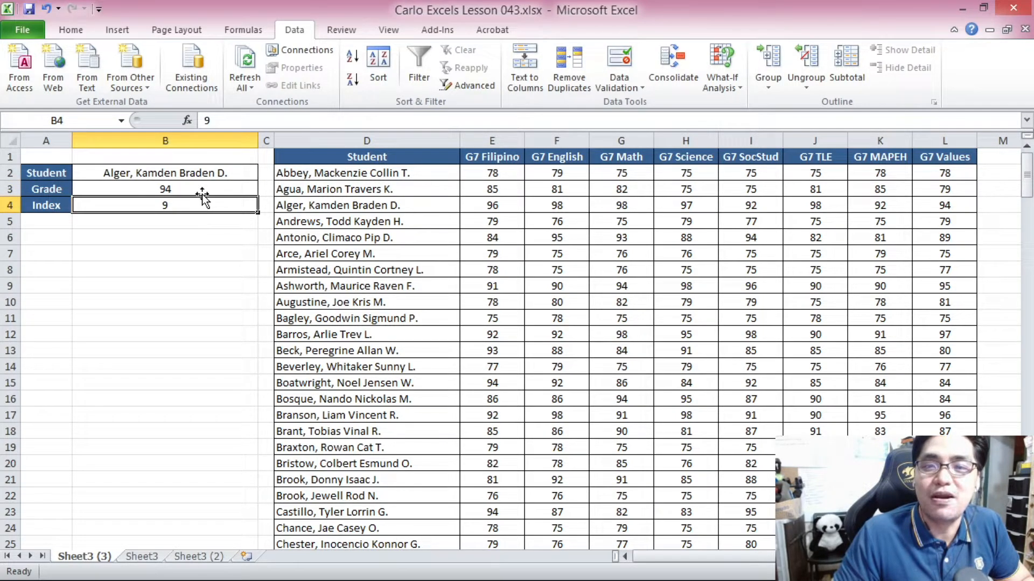
click(201, 189)
click(322, 120)
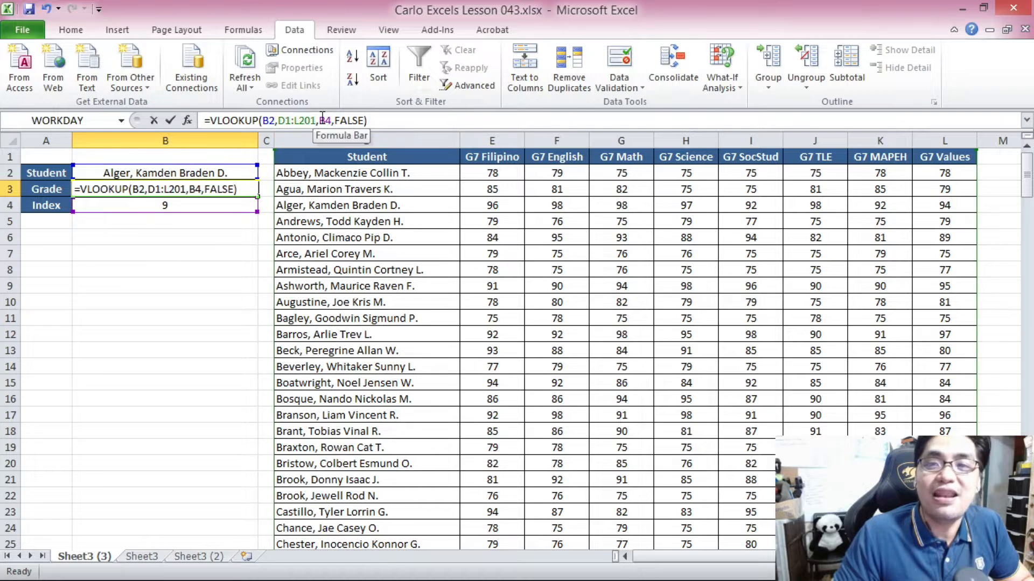
key(Escape)
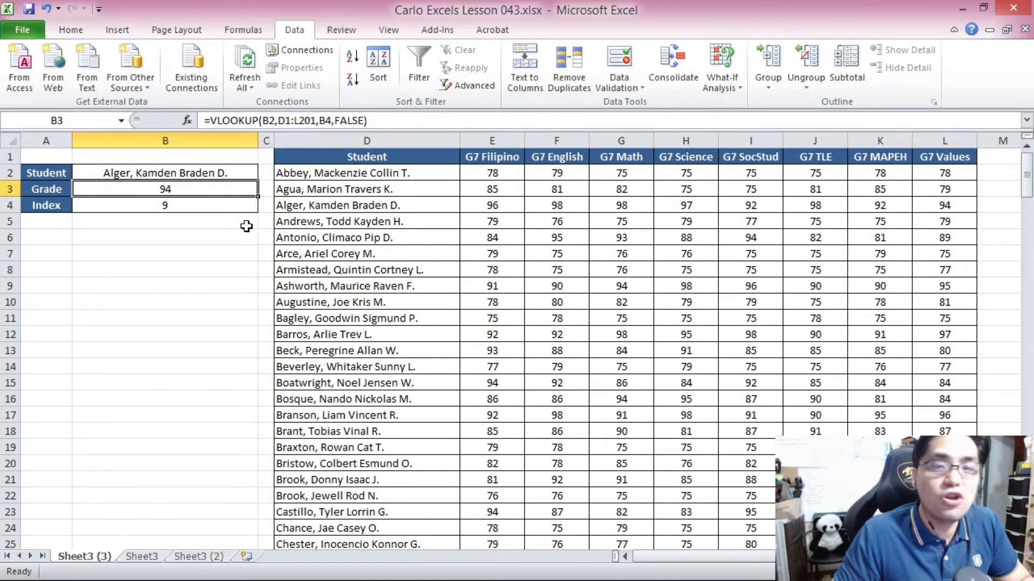
- Switch to the worksheet Sheet3 with the Student, Subject, Grade and Index fields
click(188, 201)
key(ctrl+Page_Down)
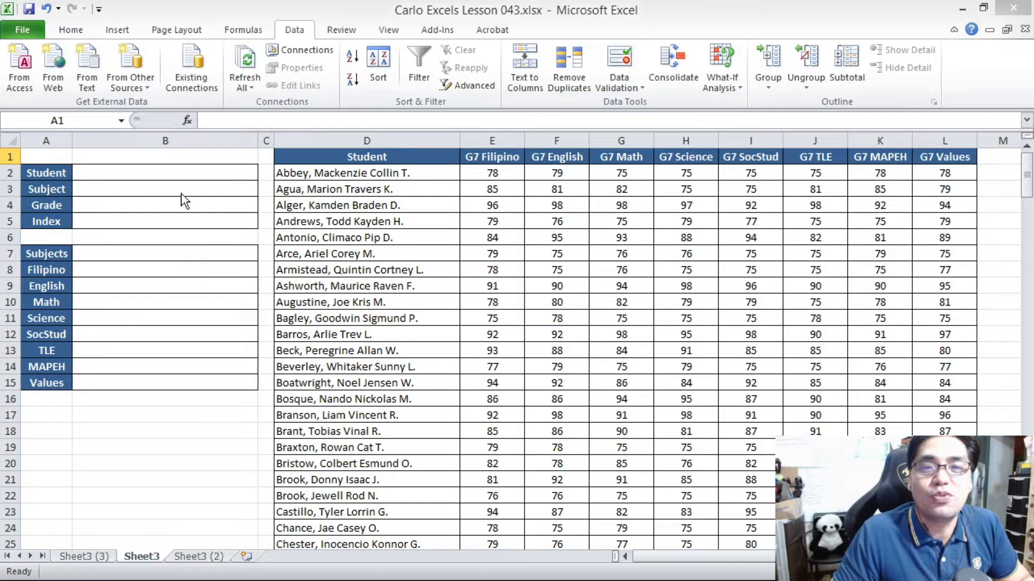
click(157, 177)
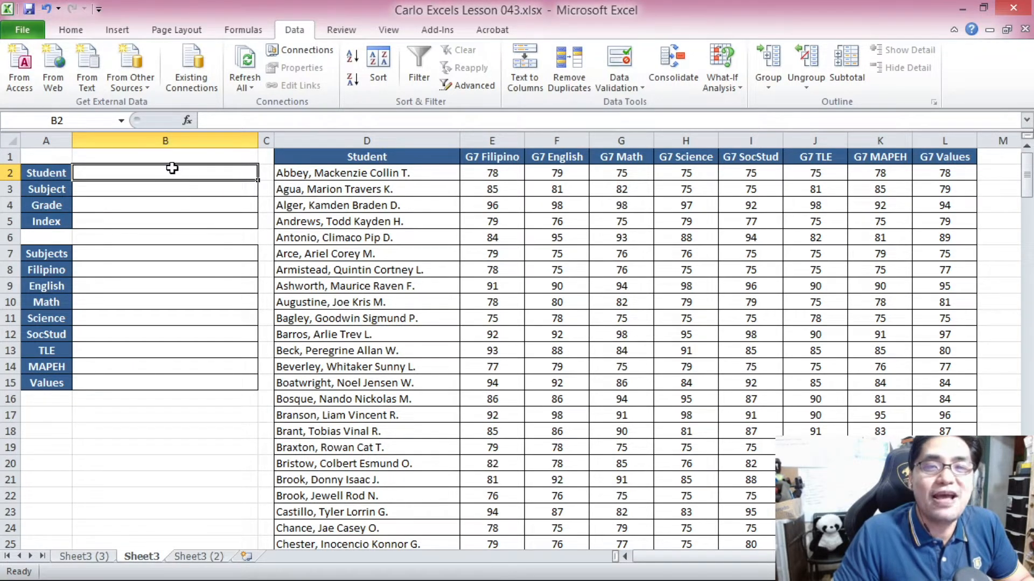
click(124, 191)
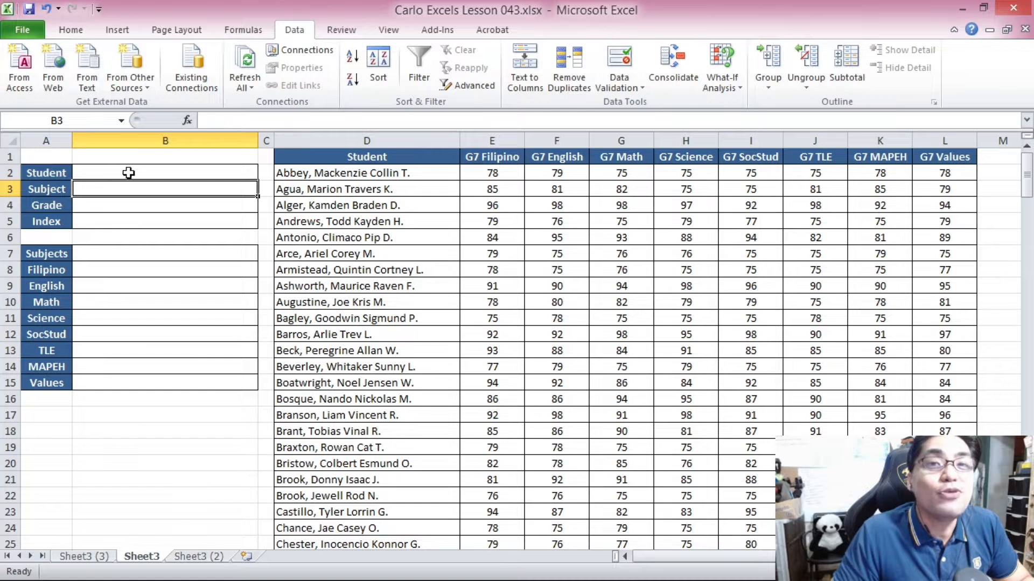
click(157, 171)
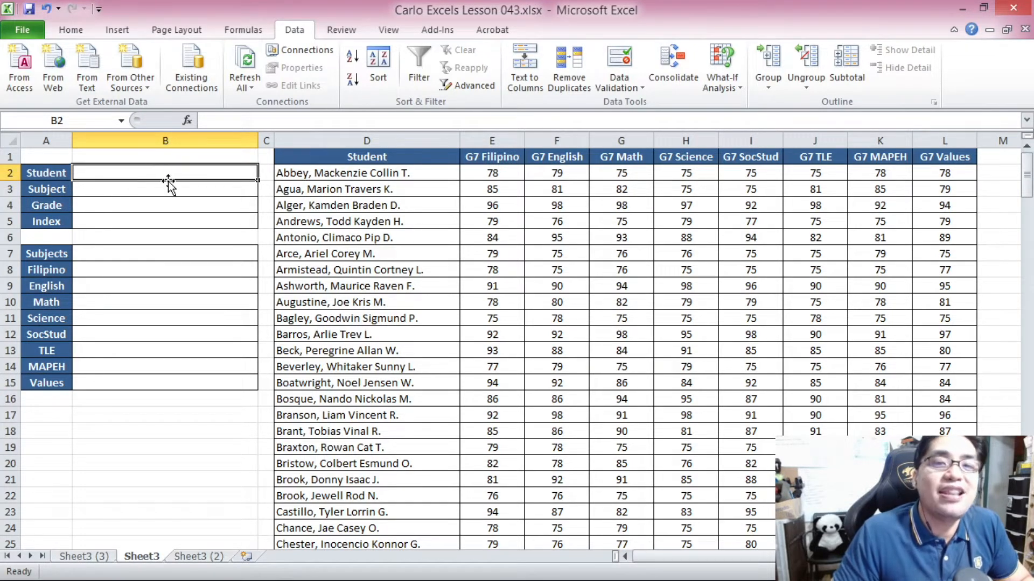
click(172, 190)
click(183, 207)
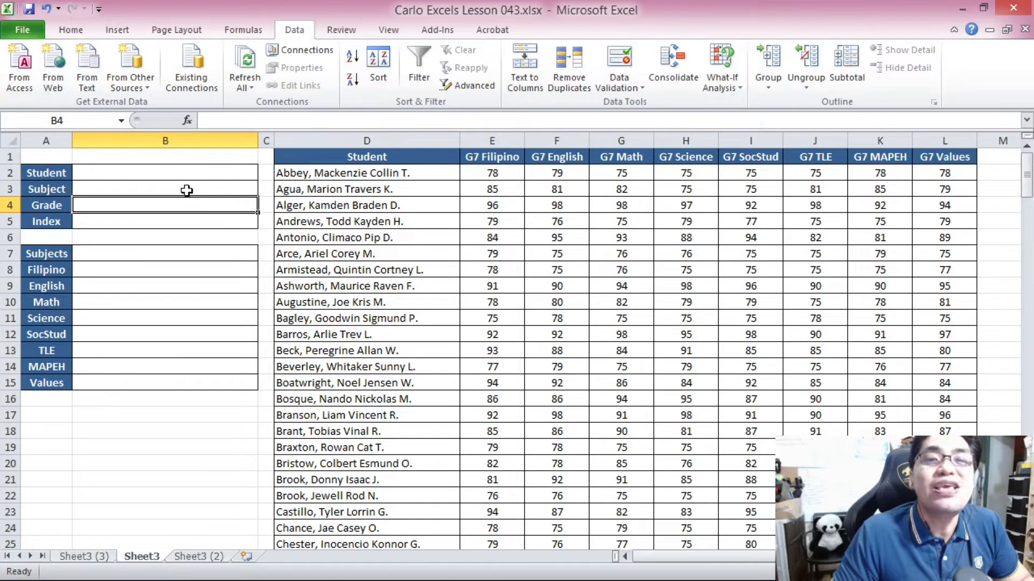
click(67, 188)
click(122, 205)
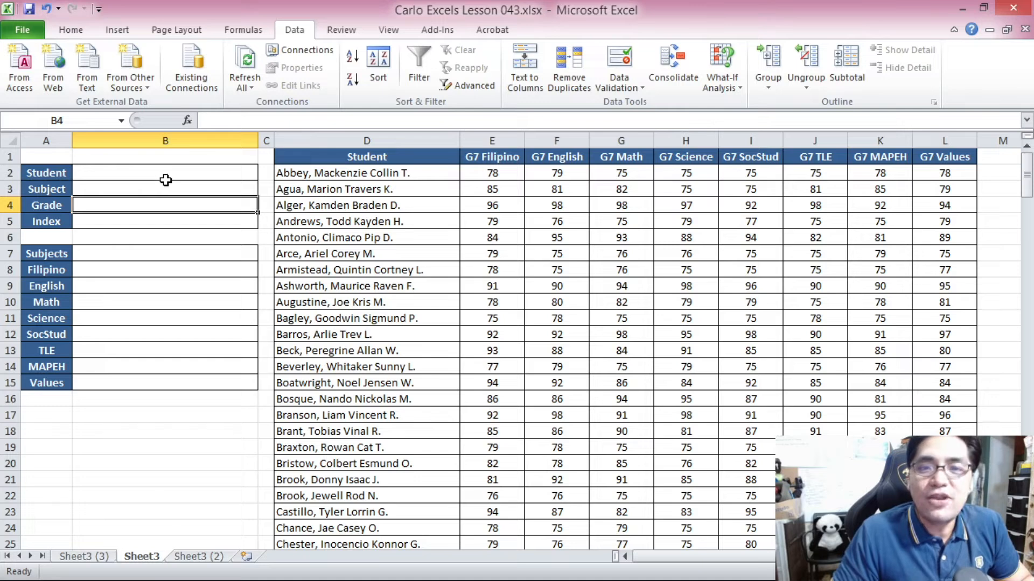
- Add a List data validation to the Student cell B2, sourced from the student names in column D below the header, and check its dropdown
click(214, 175)
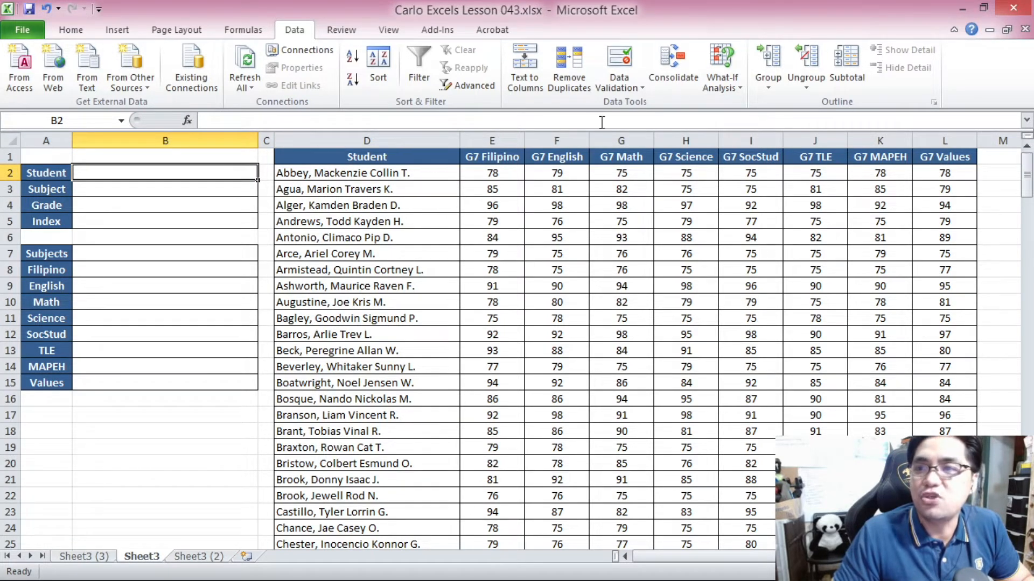
click(619, 84)
click(653, 107)
click(751, 154)
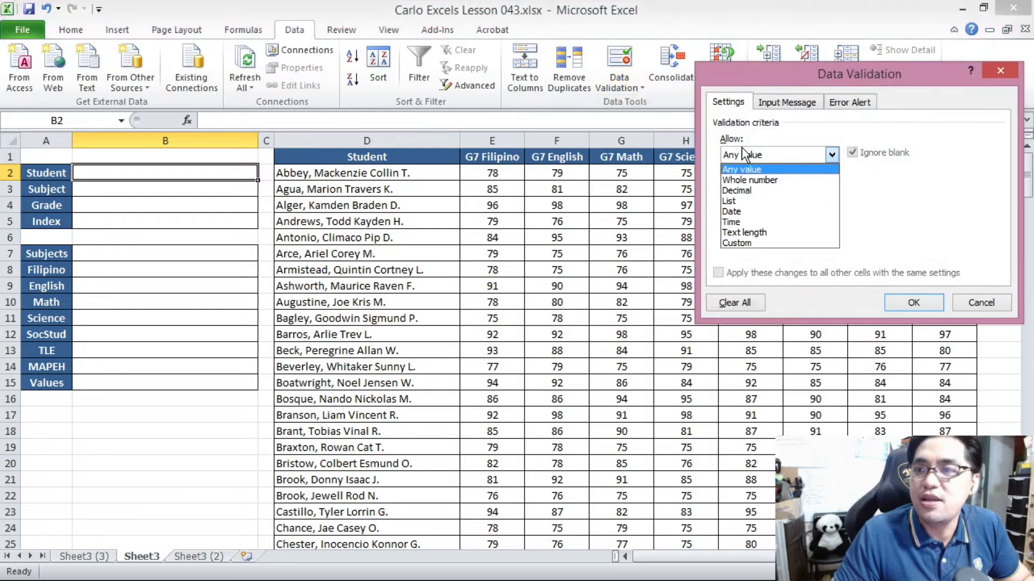
click(770, 201)
click(767, 220)
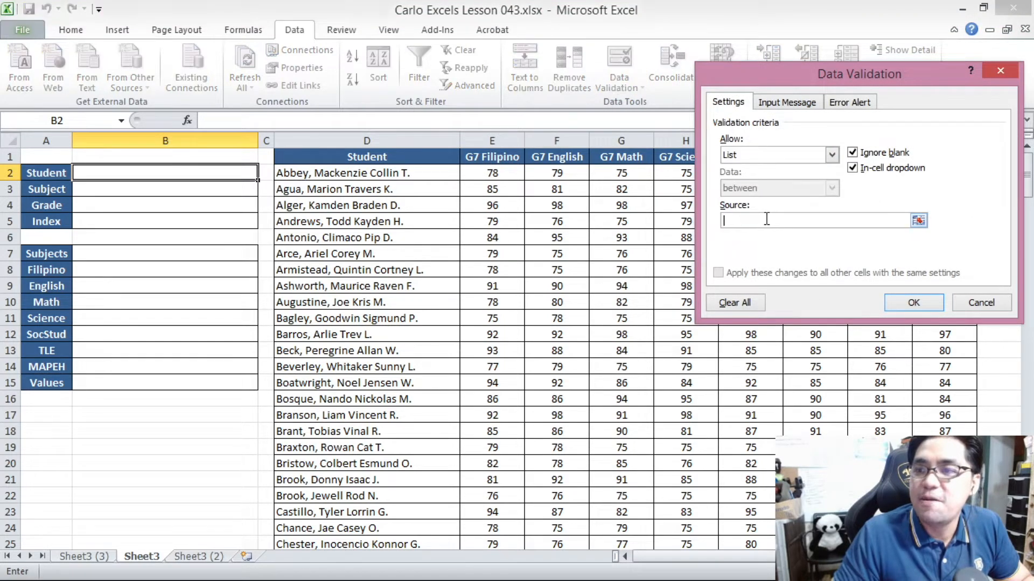
click(367, 157)
drag(370, 173, 478, 514)
click(914, 302)
scroll(434, 289, up, 9)
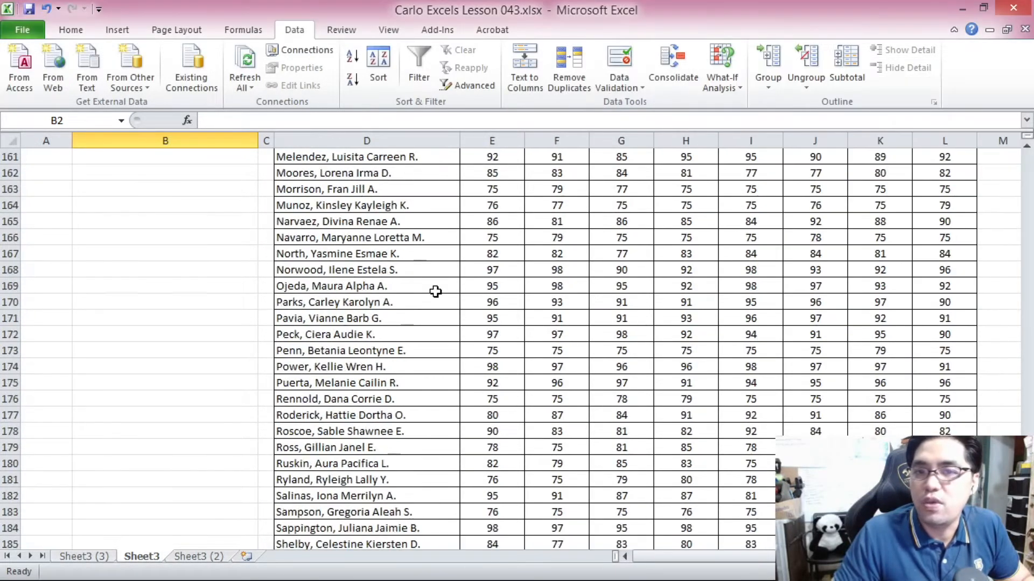
scroll(434, 289, up, 20)
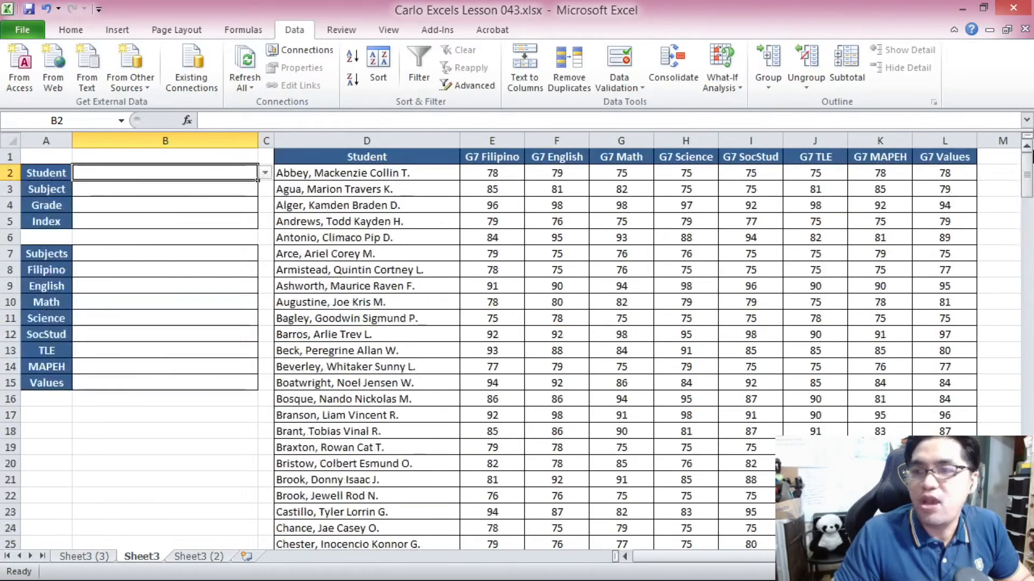
click(265, 173)
click(264, 172)
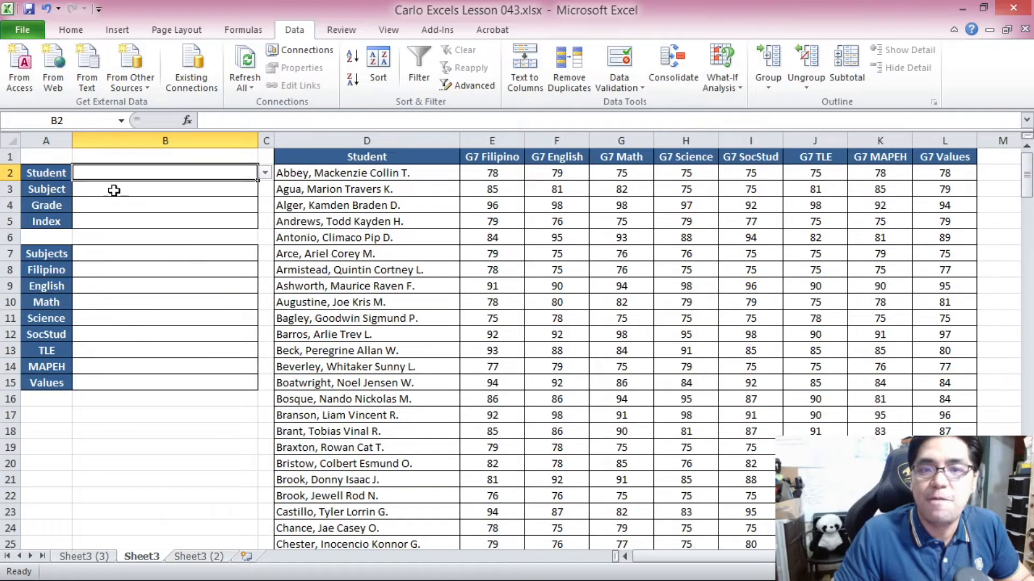
- Add a List data validation to the Subject cell B3 with the source =$A$8:$A$15
click(87, 188)
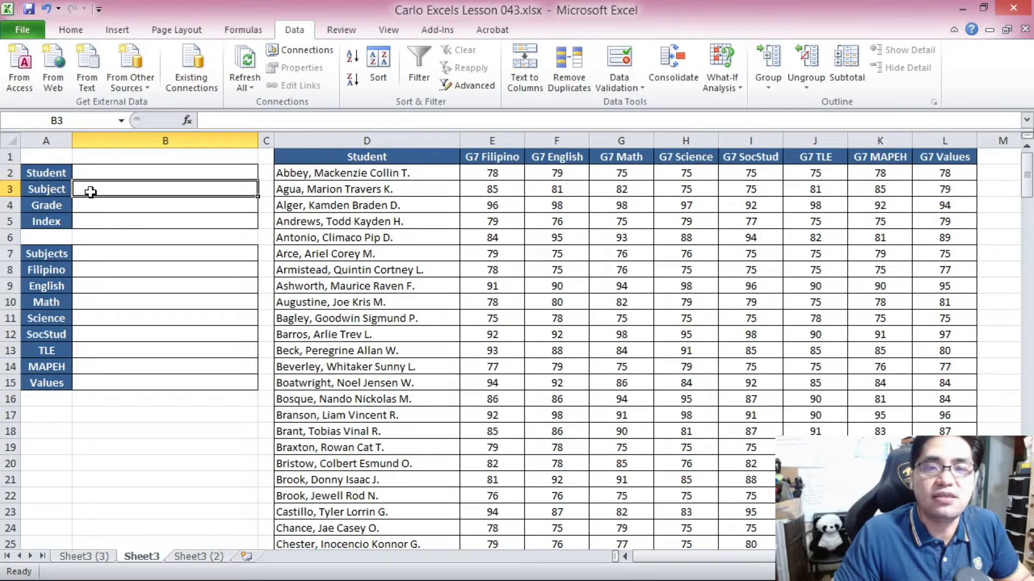
drag(58, 270, 48, 384)
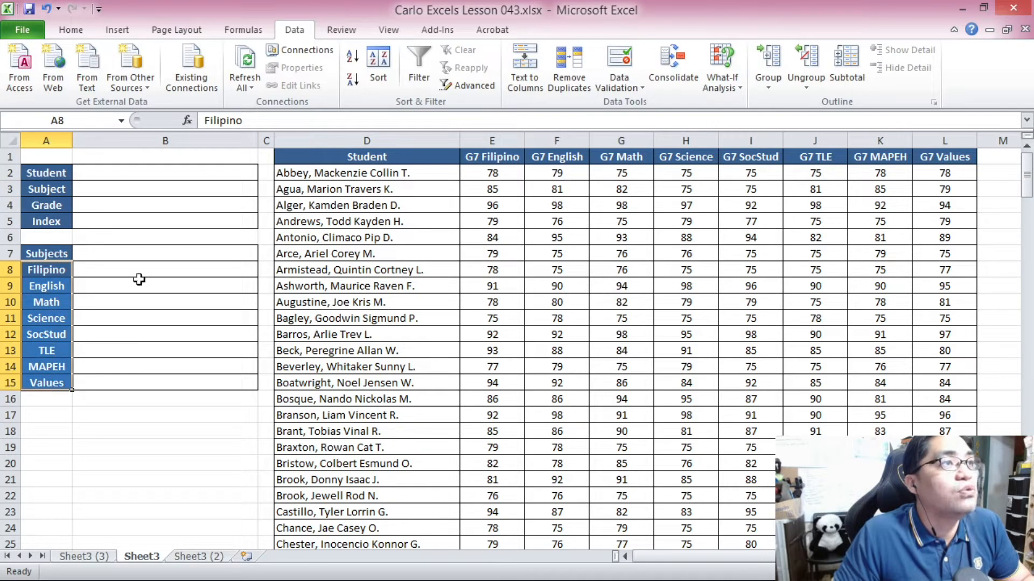
click(189, 195)
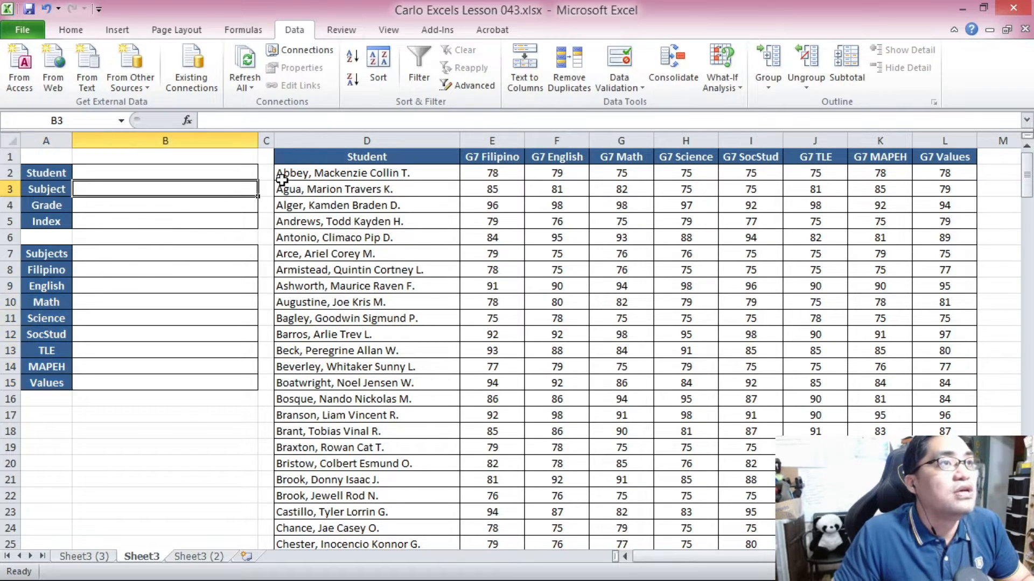
click(633, 91)
click(649, 106)
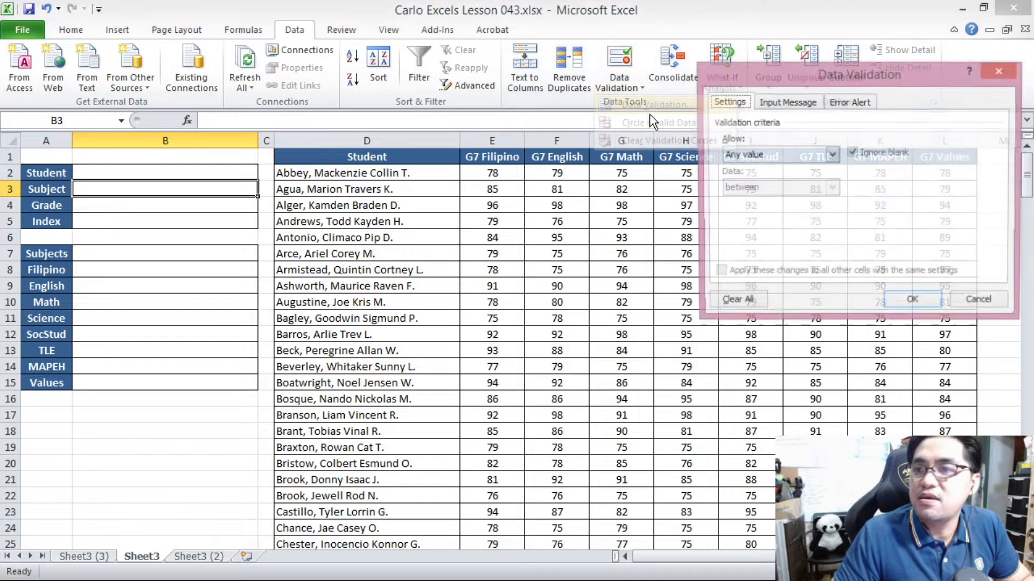
click(755, 156)
click(753, 200)
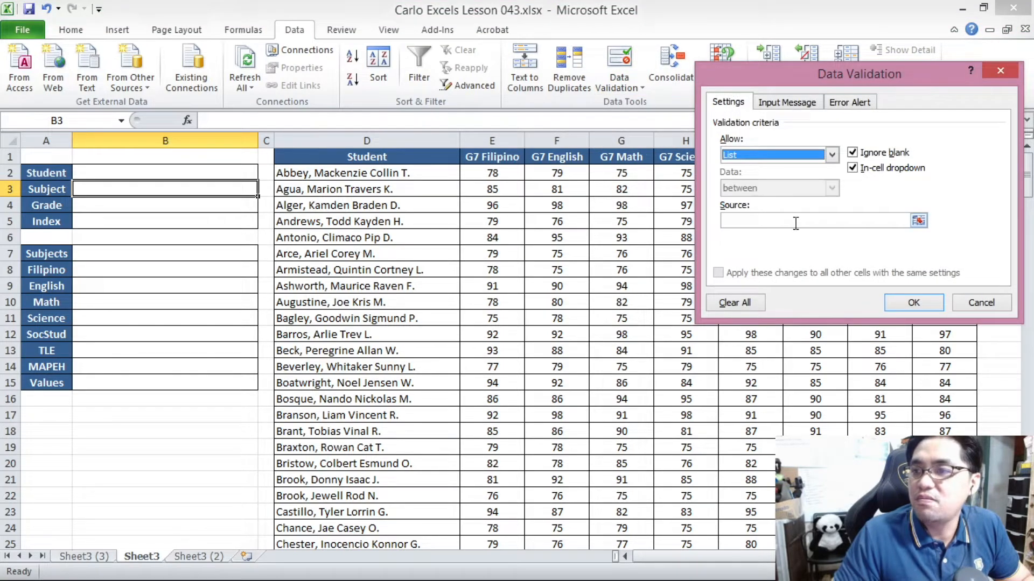
click(918, 221)
drag(52, 272, 52, 383)
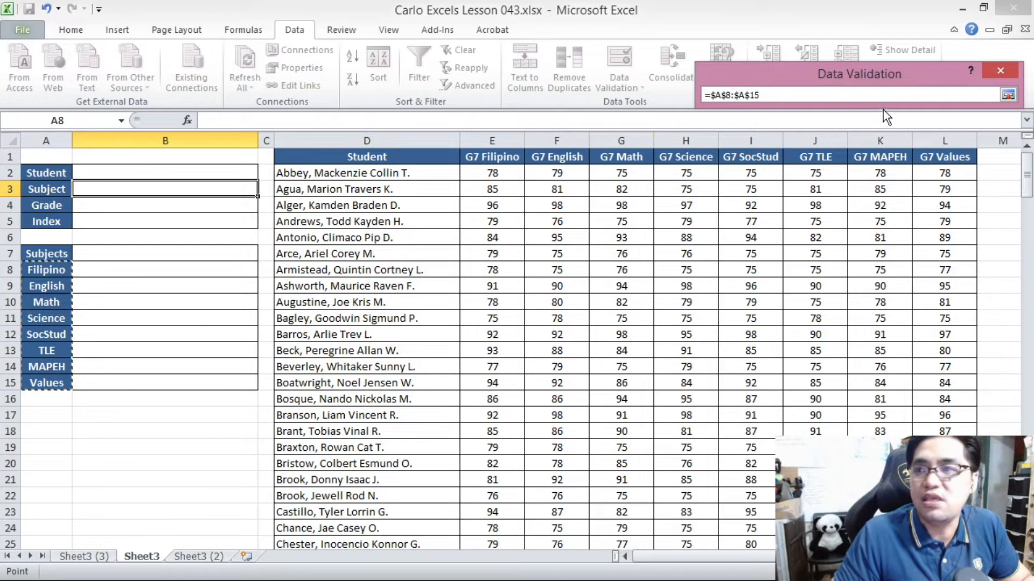
key(Return)
click(910, 303)
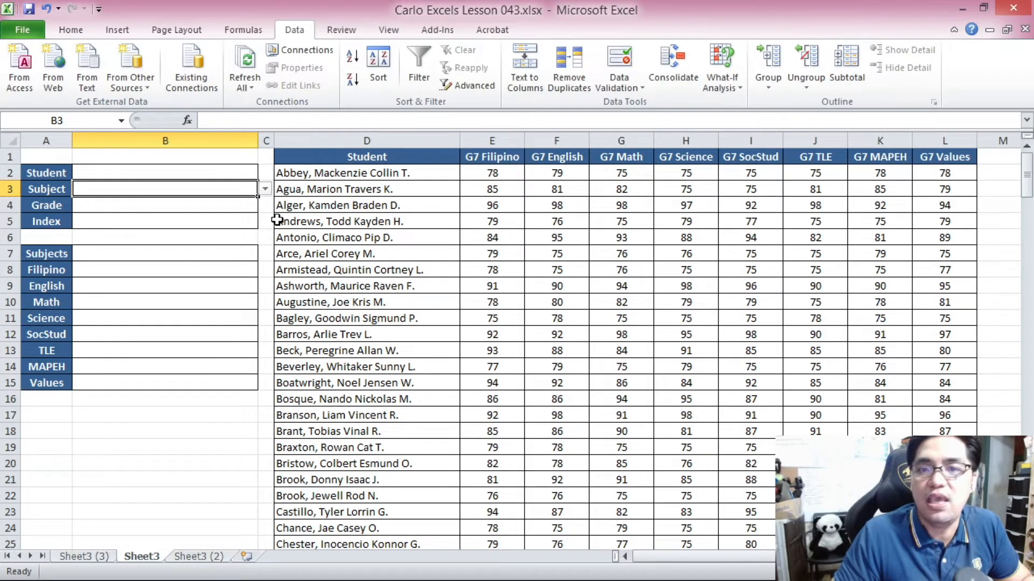
- Check the dropdown choices of the Subject cell B3 and the Student cell B2 without picking an entry
click(266, 189)
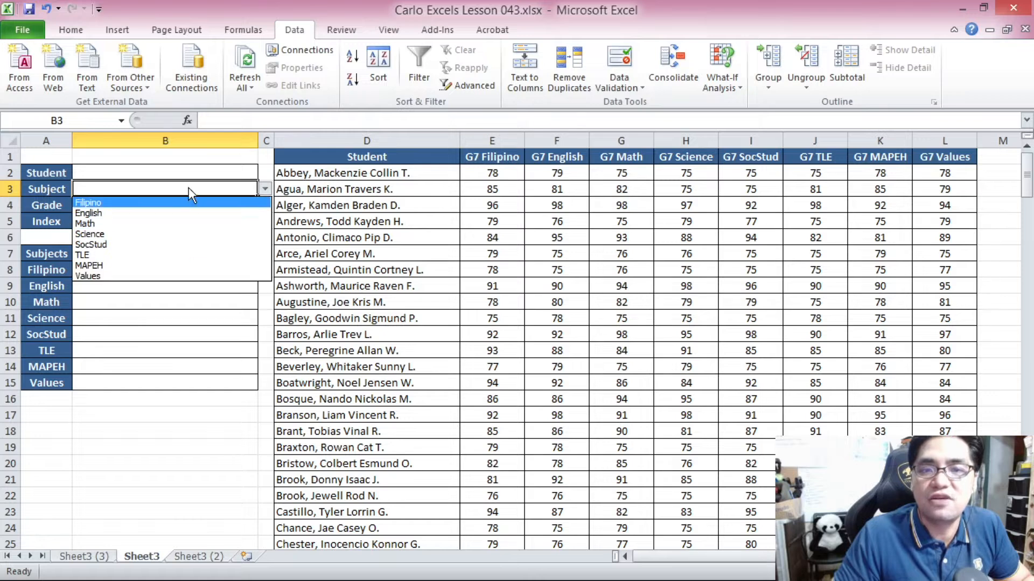
key(Escape)
click(215, 172)
click(266, 173)
key(Escape)
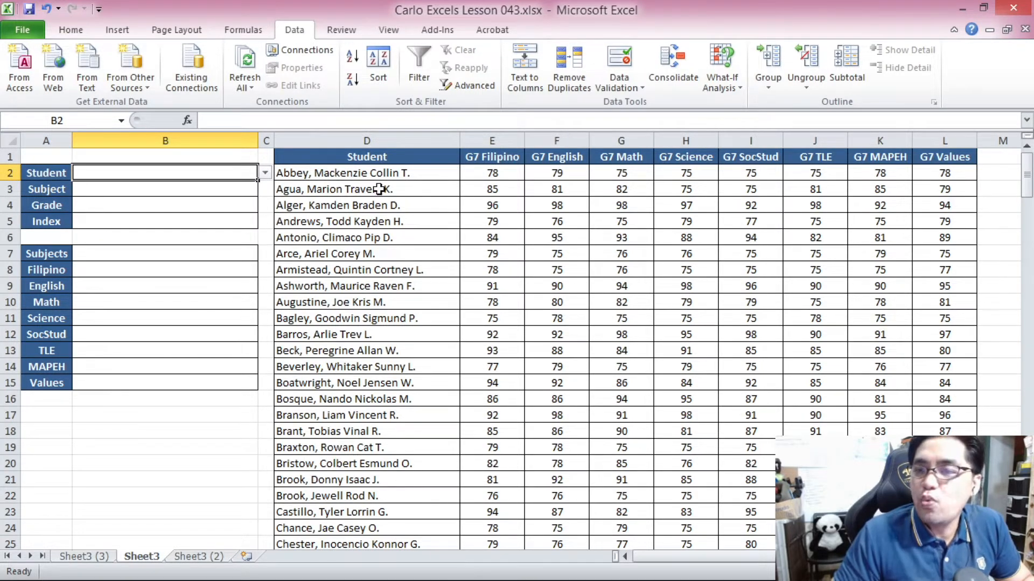
- Examine the column order of the grade table, going from Student through G7 Filipino to G7 Values
click(399, 173)
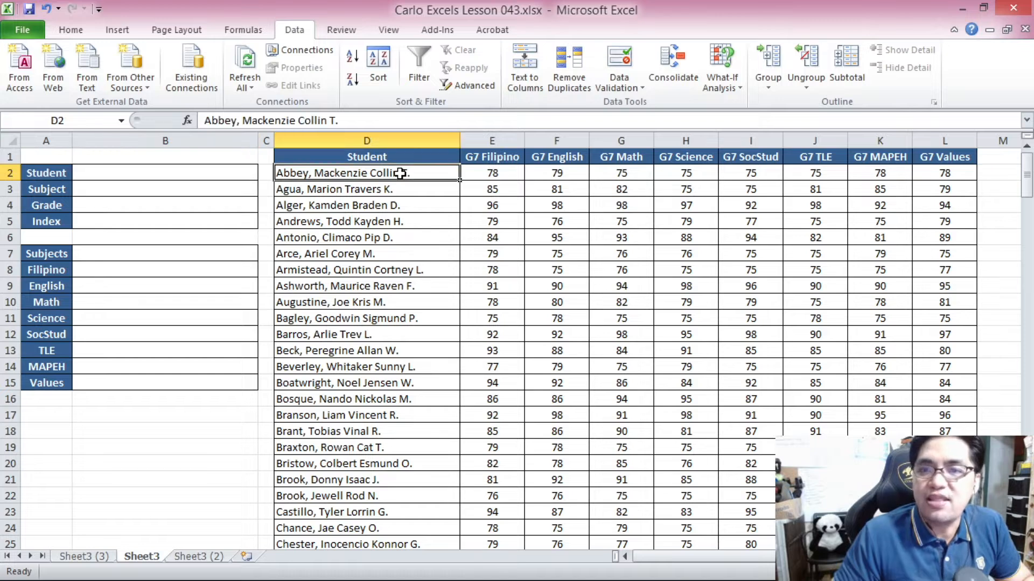
click(490, 132)
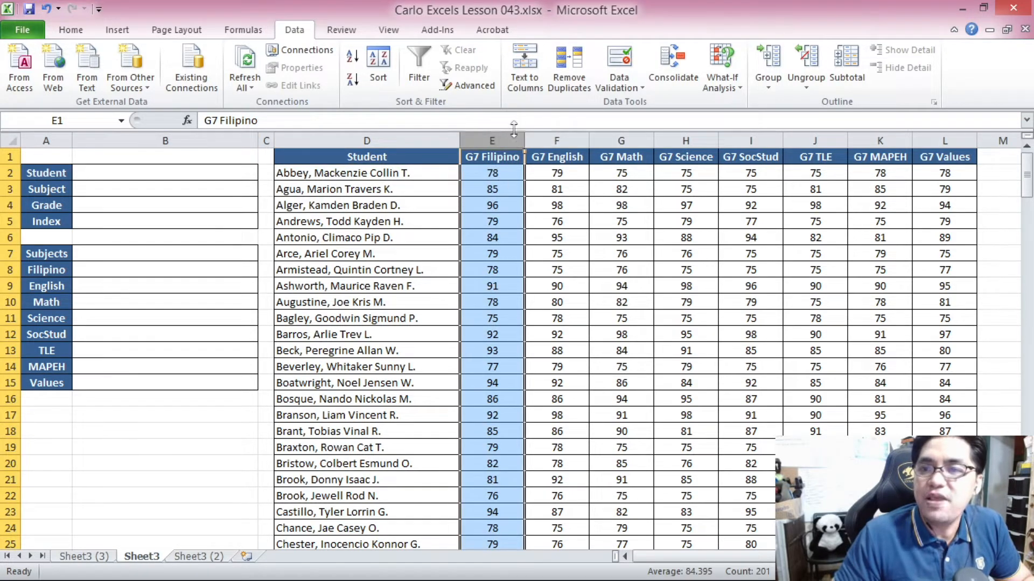
click(557, 140)
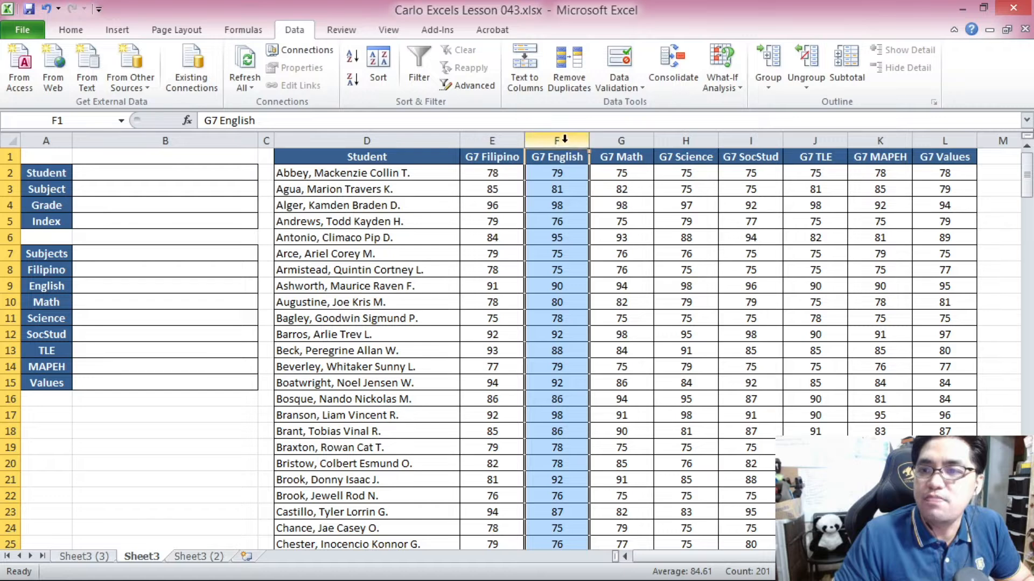
click(617, 157)
click(685, 159)
click(753, 157)
click(807, 160)
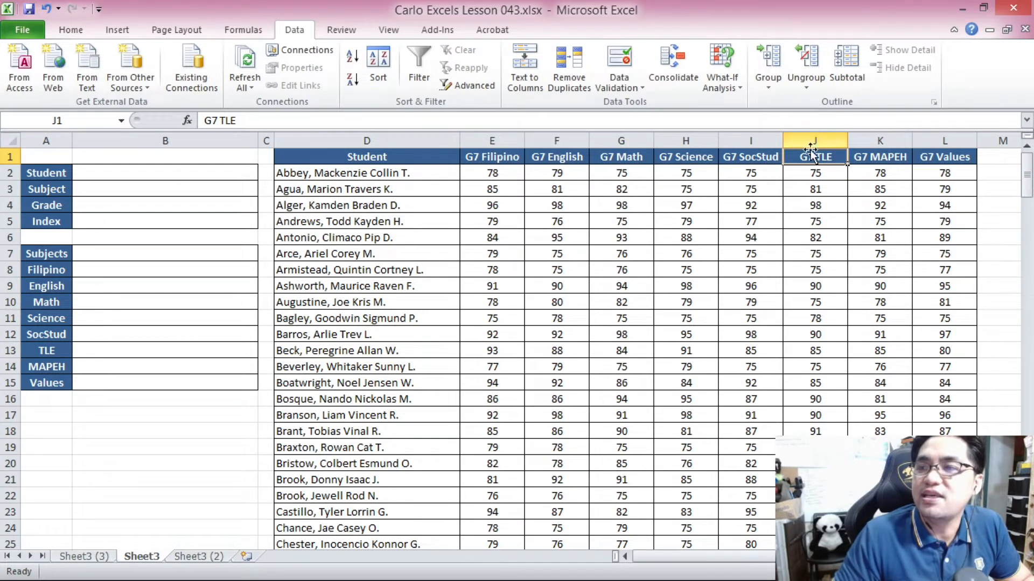
click(884, 159)
click(943, 157)
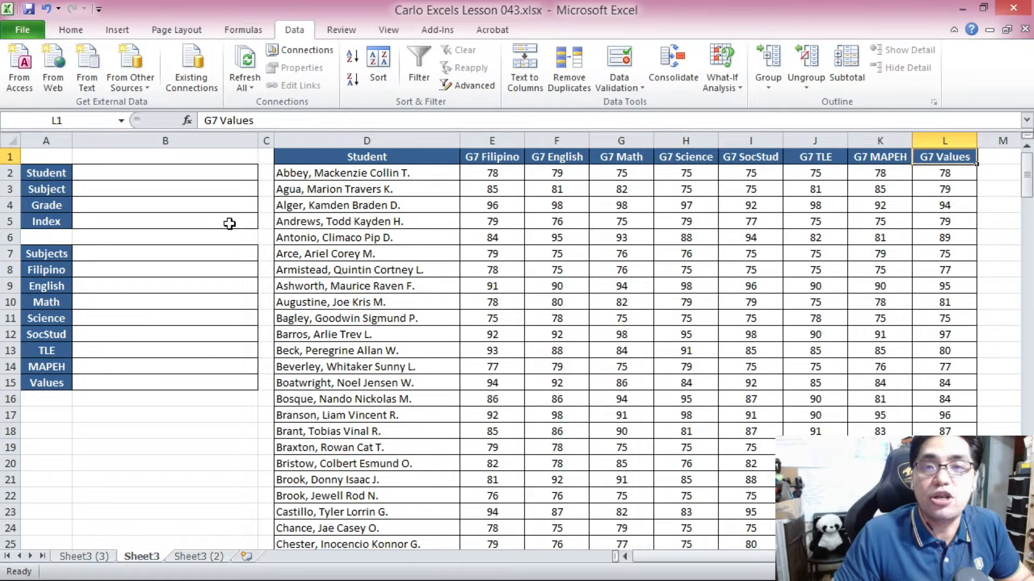
- Enter the column index numbers 2 through 9 in B8:B15, beside the subjects Filipino to Values
click(158, 272)
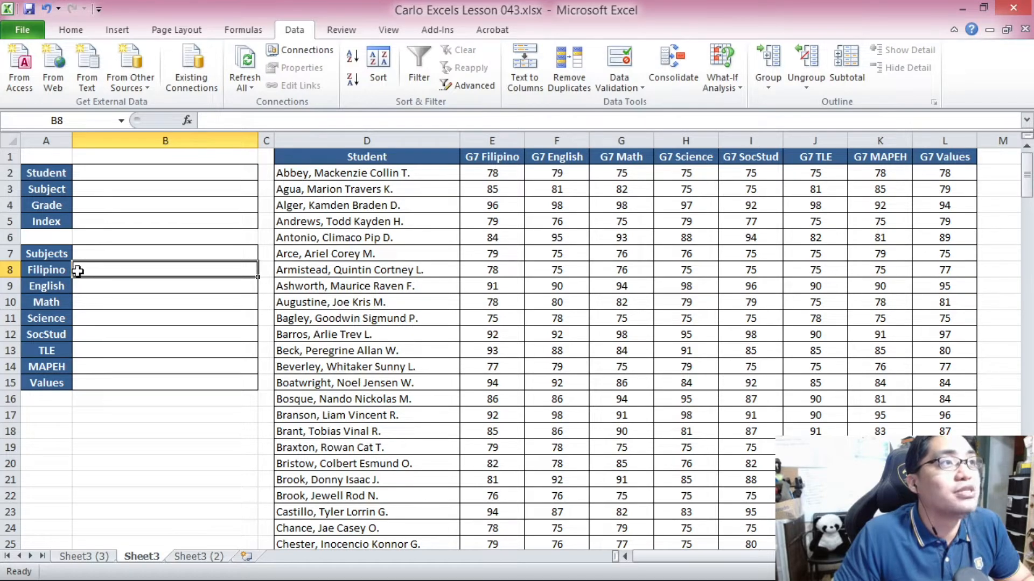
text(2)
key(Return)
text(3)
key(Return)
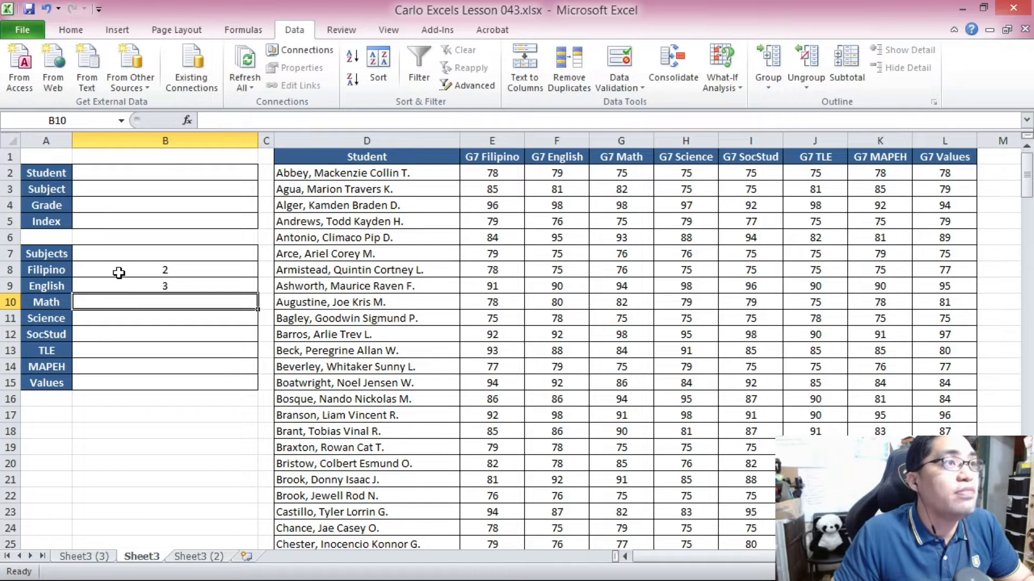
text(4)
key(Return)
text(5)
key(Return)
text(6)
key(Return)
text(7)
key(Return)
text(8)
key(Return)
text(9)
key(Return)
- Review the subject index table A7:B15 and the dropdown of the Subject cell B3 without choosing a subject
click(49, 258)
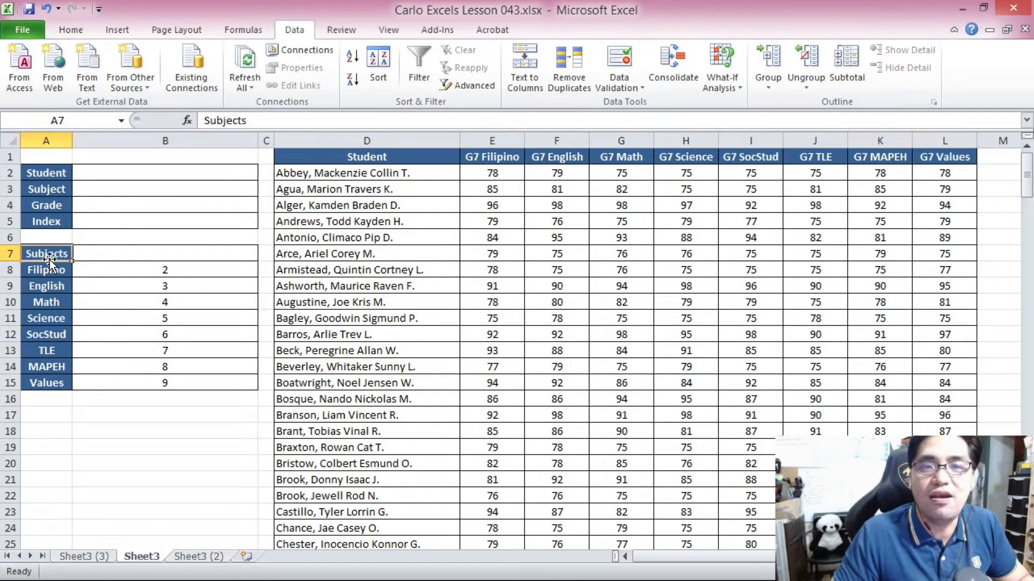
drag(53, 252, 159, 380)
click(161, 397)
drag(56, 252, 165, 377)
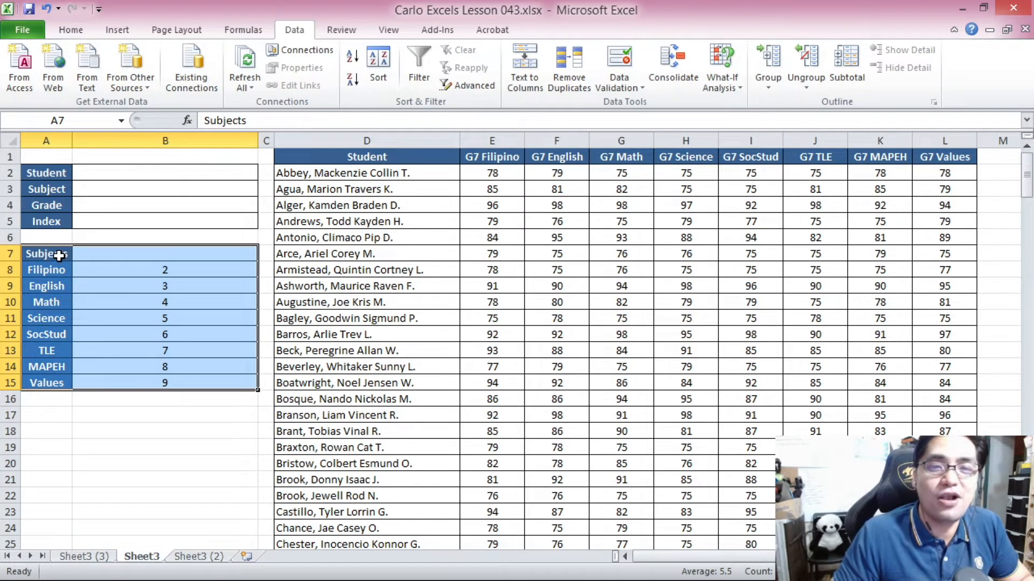
drag(58, 255, 146, 383)
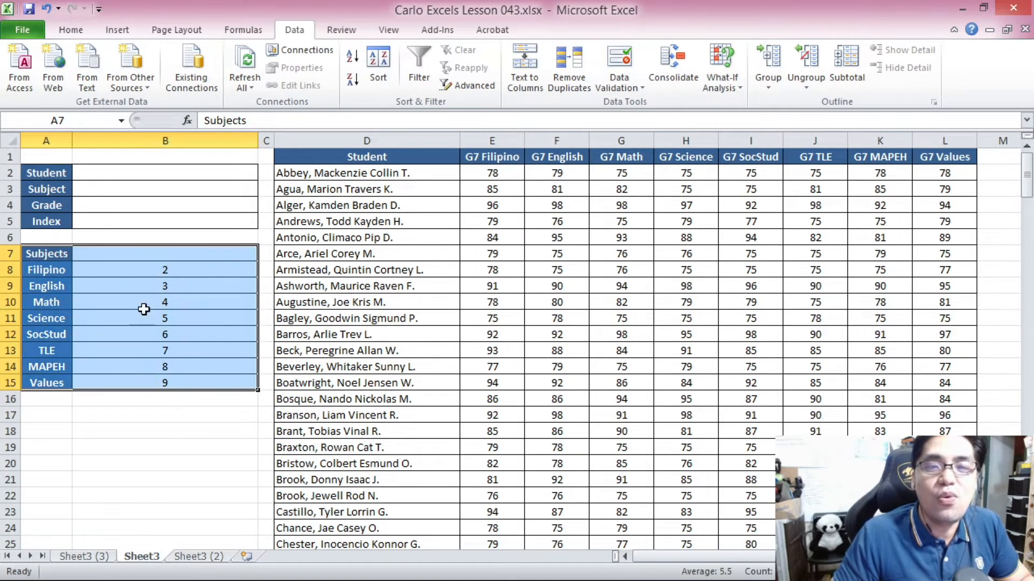
click(130, 224)
click(152, 190)
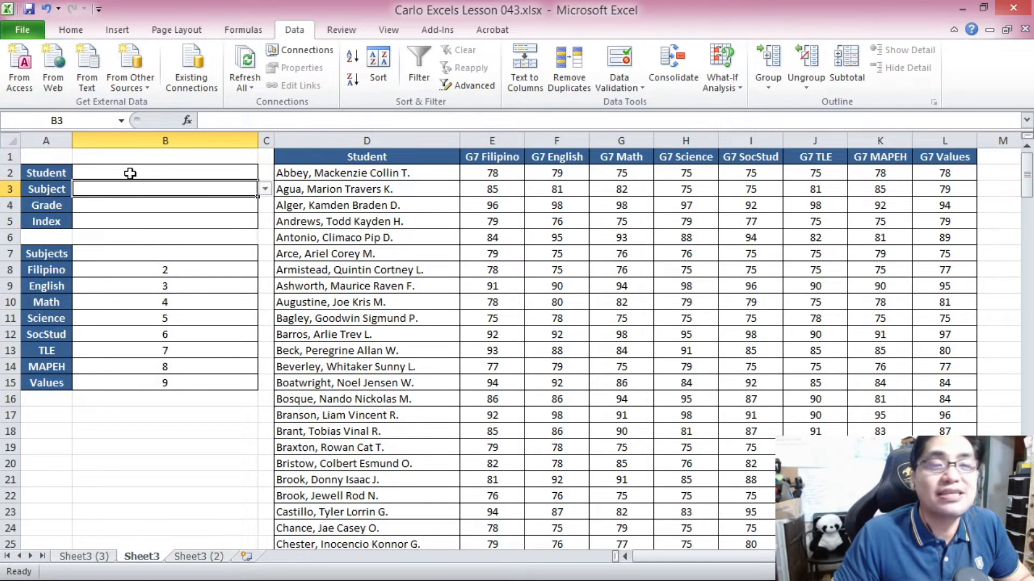
click(263, 188)
click(237, 186)
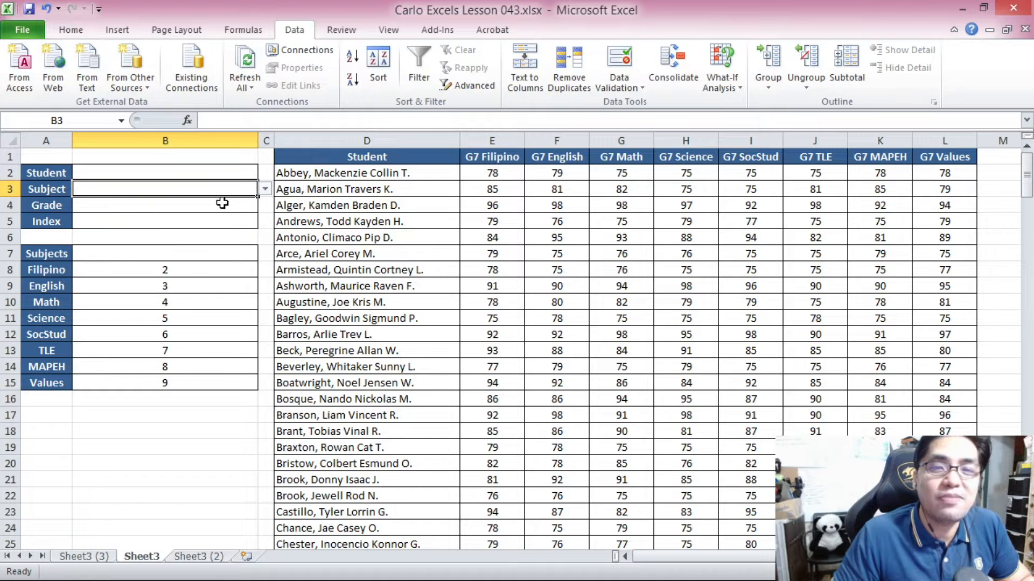
- Start a VLOOKUP formula in the Index cell B5 with the Subject cell B3 as the lookup value
click(186, 223)
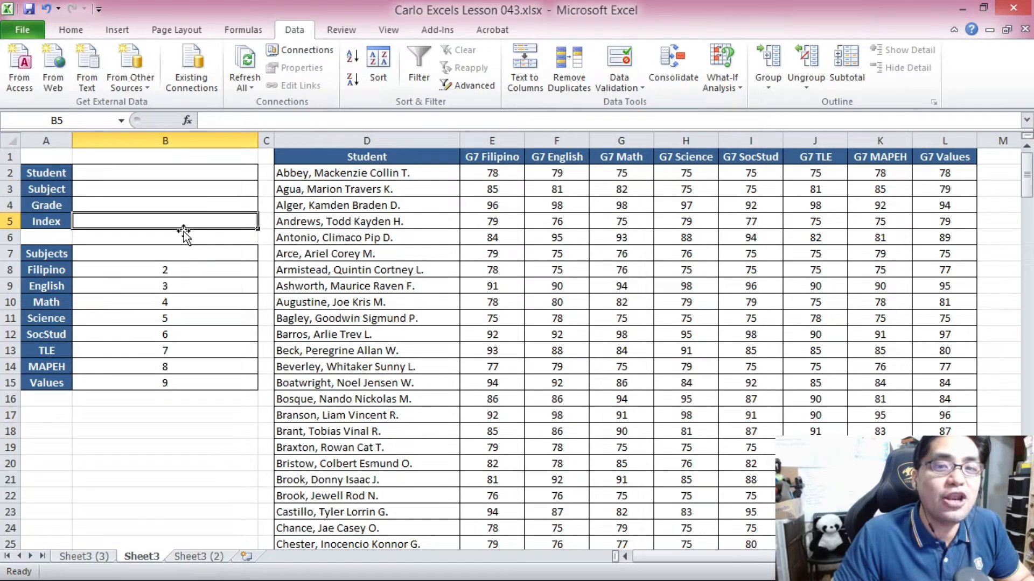
click(258, 186)
click(171, 220)
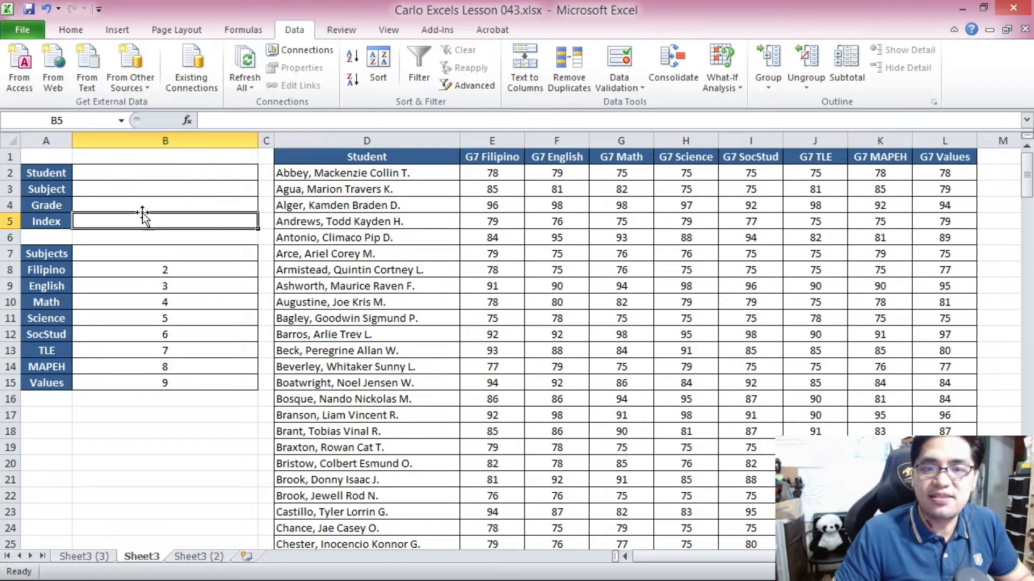
text(=)
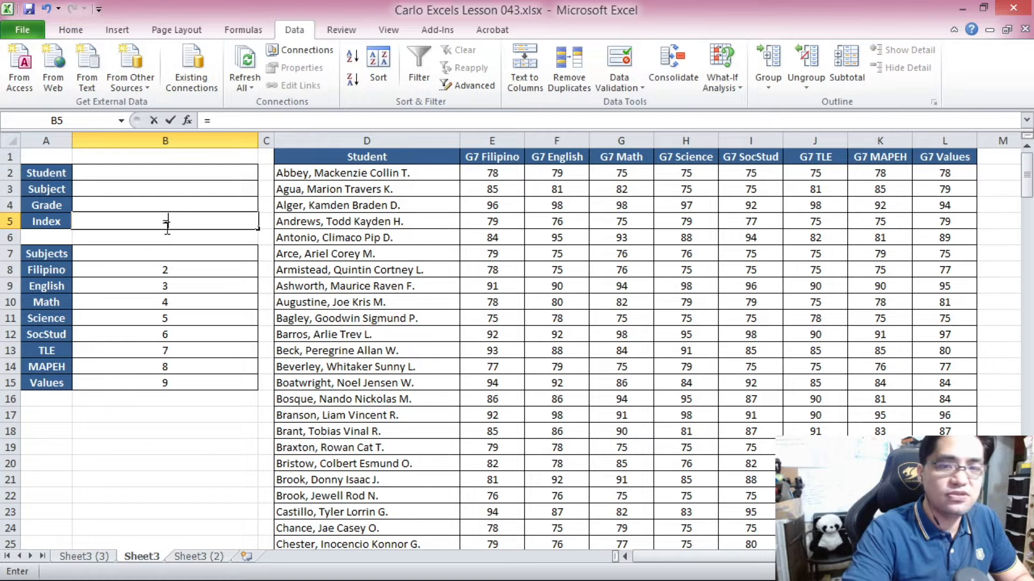
text(VLOOKU)
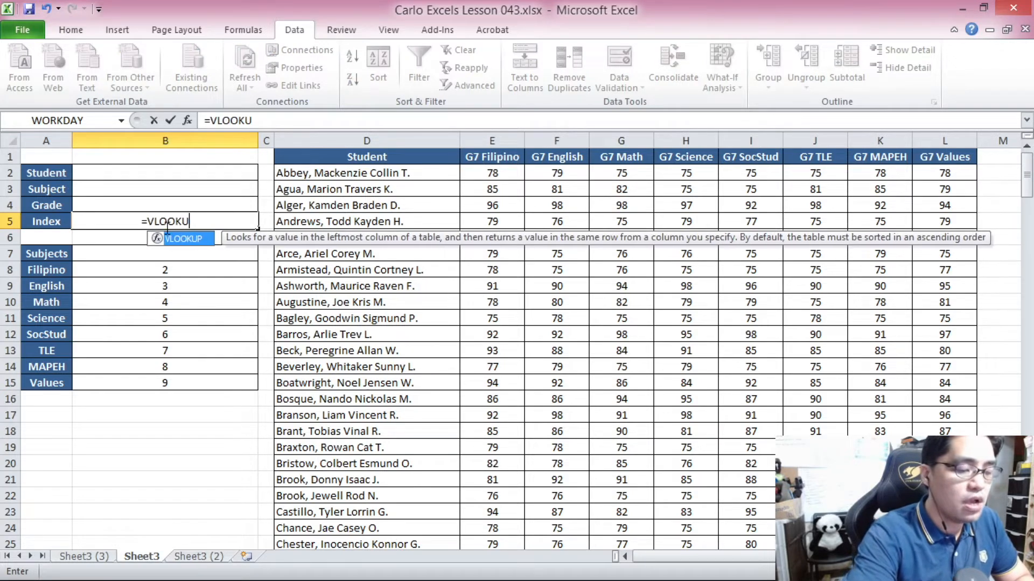
text(P()
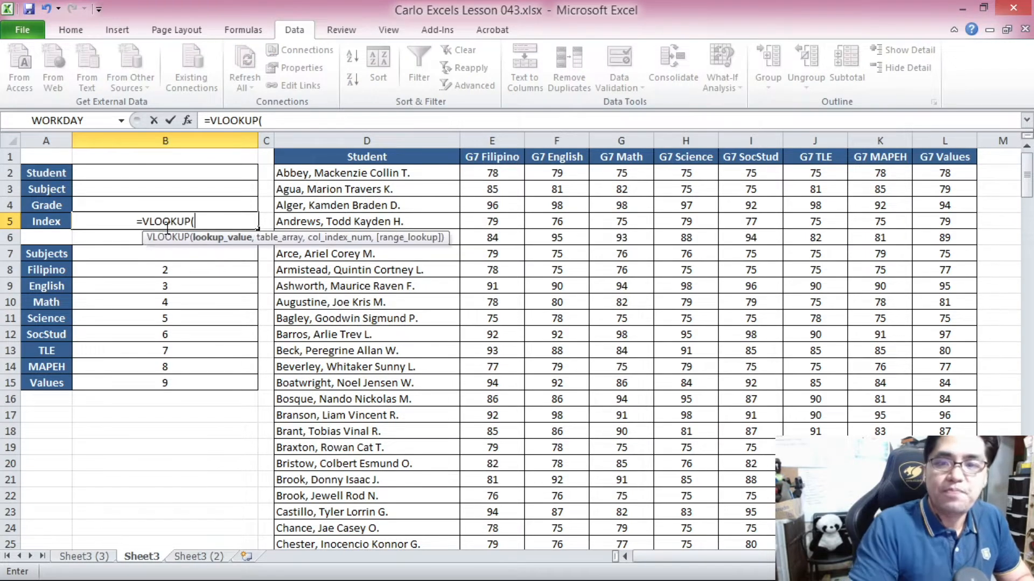
click(156, 189)
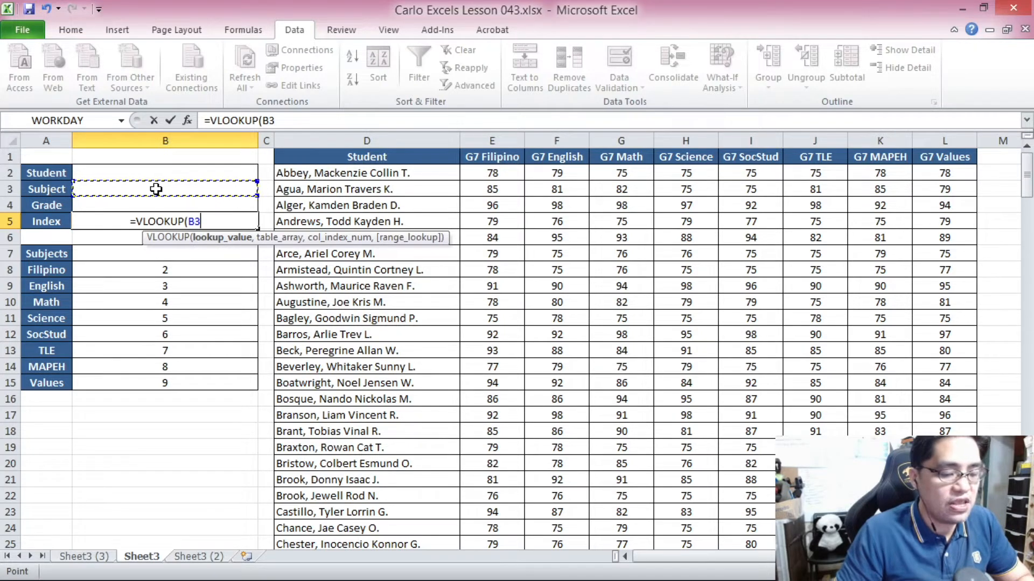
text(,)
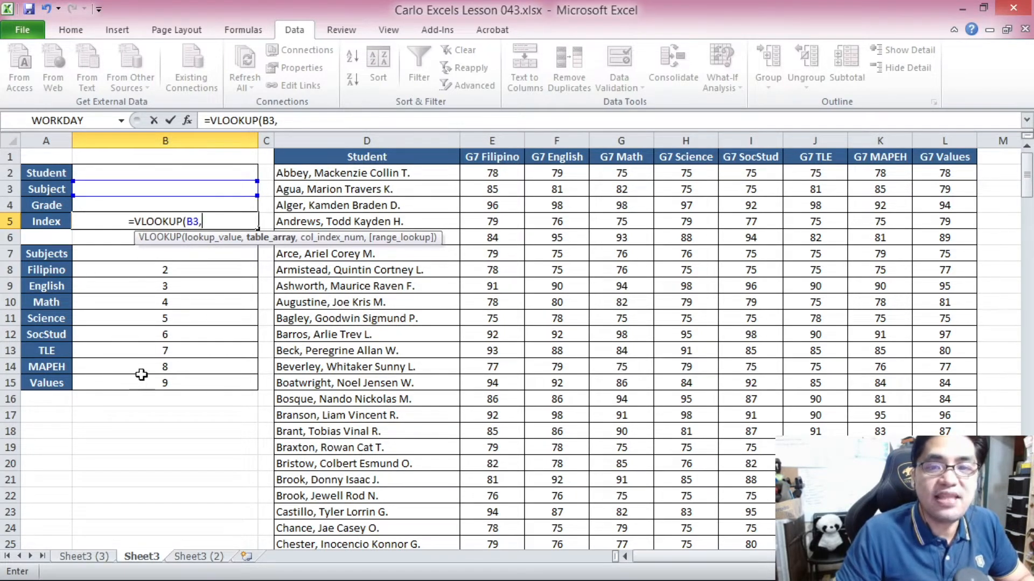
- Complete the Index formula in B5 as =VLOOKUP(B3,A7:B15,2,FALSE), using the subject index table and an exact match
drag(63, 253, 143, 387)
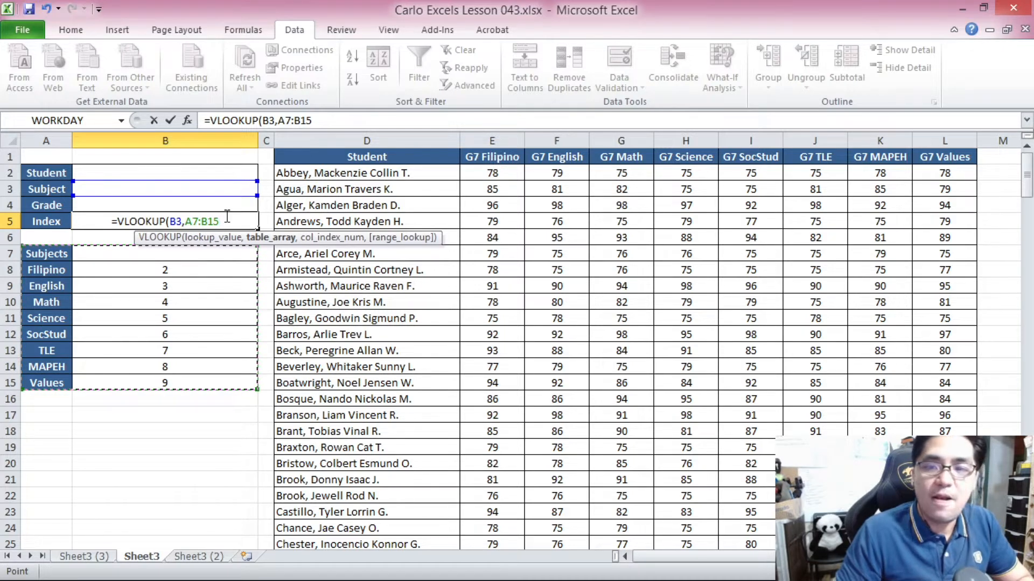
text(,)
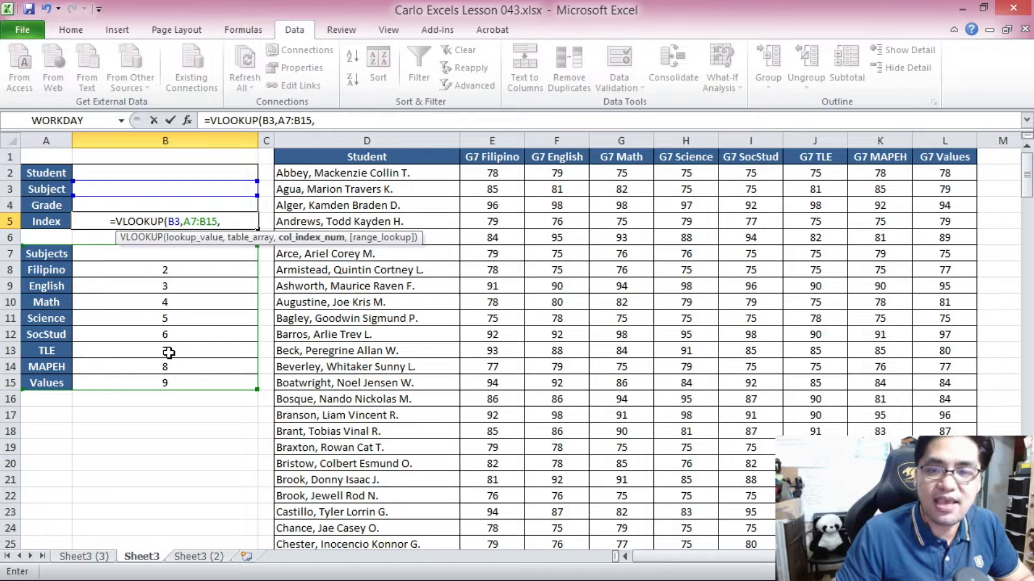
text(2FALSE)
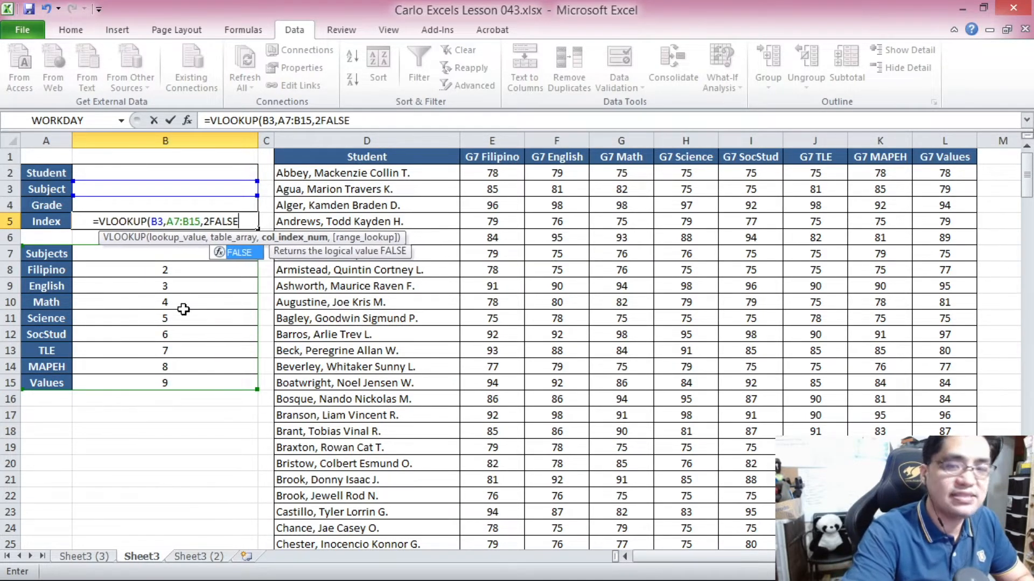
text())
key(Return)
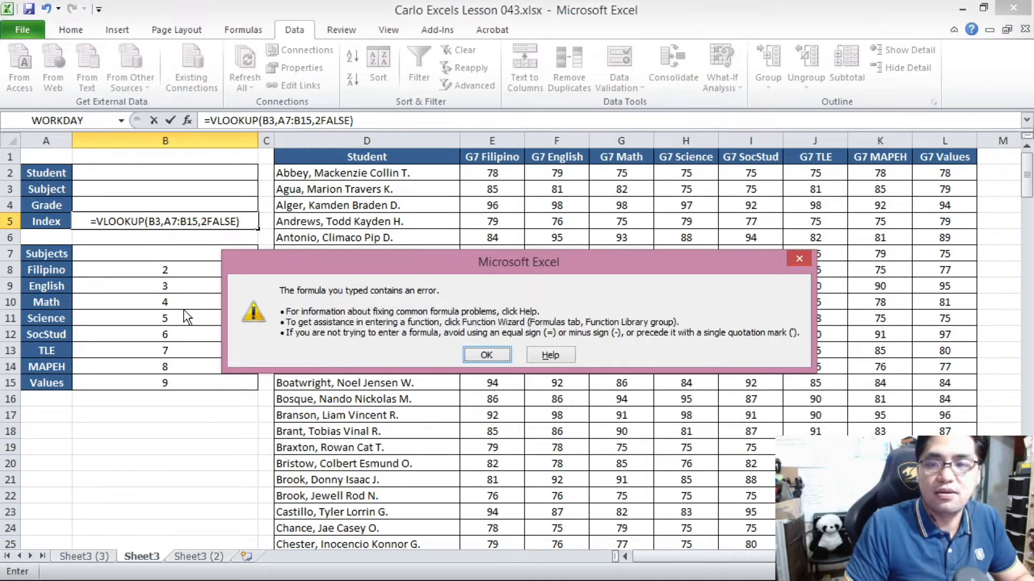
click(469, 354)
click(211, 228)
text(,)
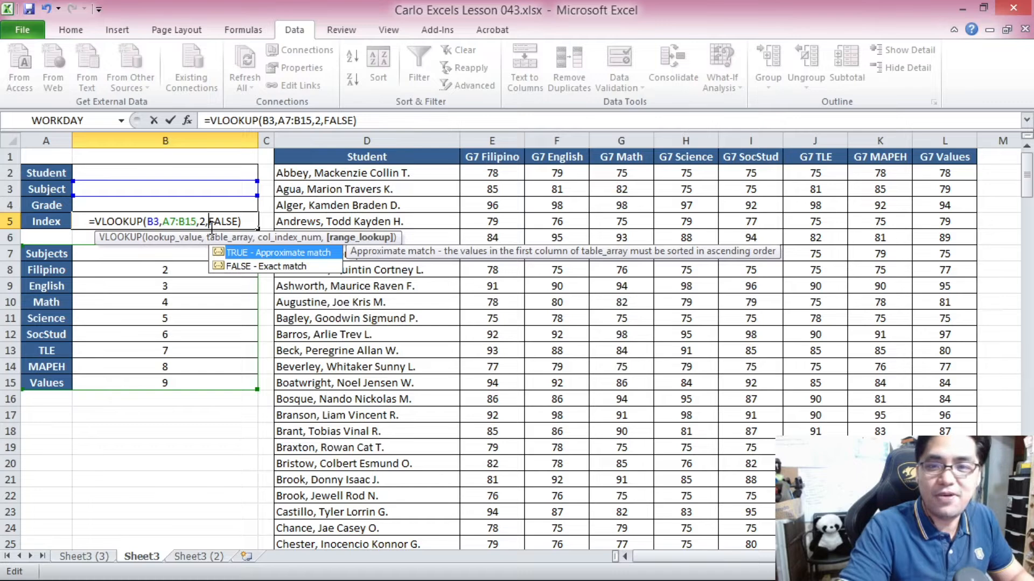
key(Return)
- Choose Filipino in the Subject cell B3 and check the Index formula in B5
click(232, 192)
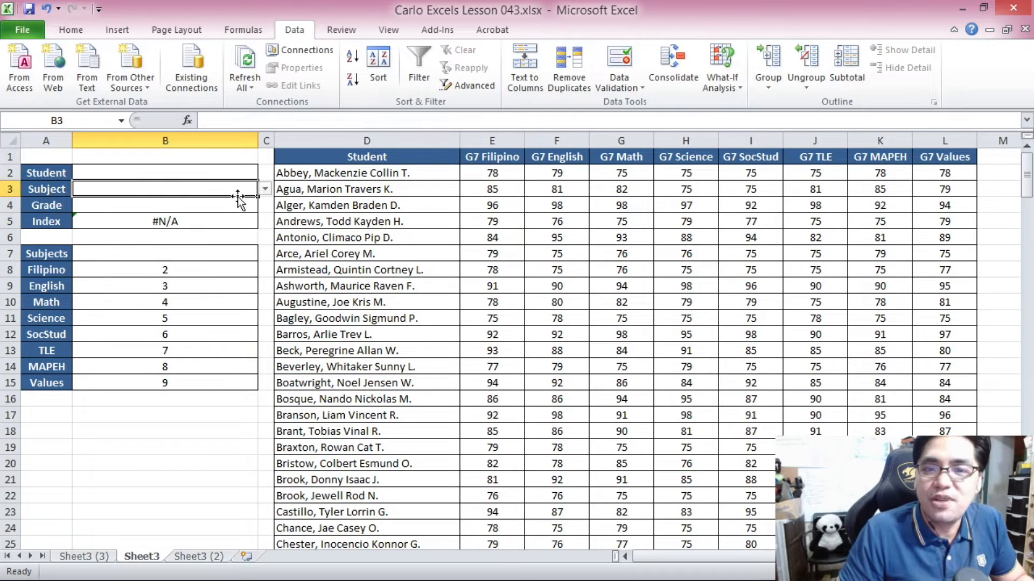
click(265, 189)
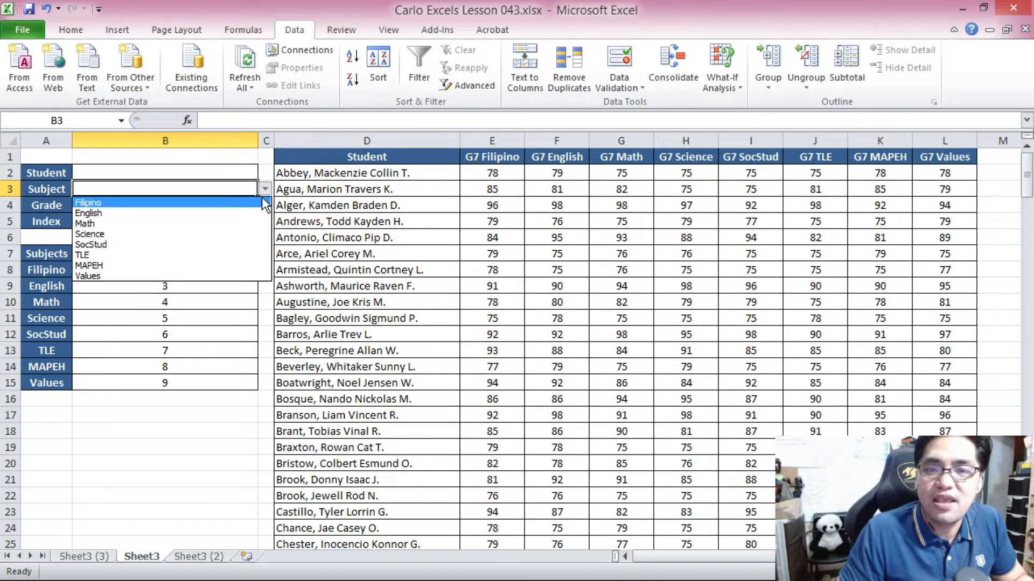
click(265, 189)
click(264, 189)
click(242, 195)
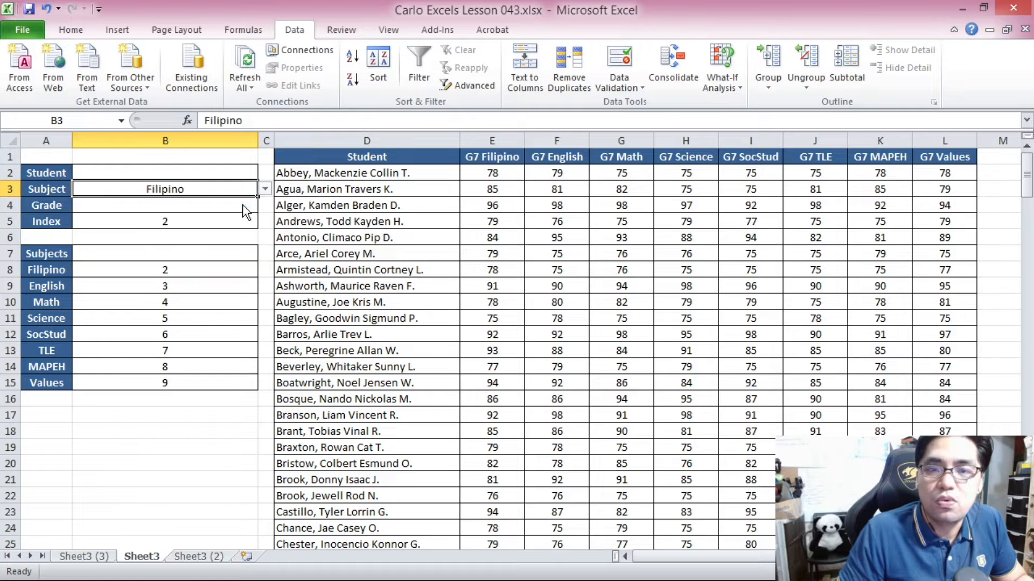
click(161, 221)
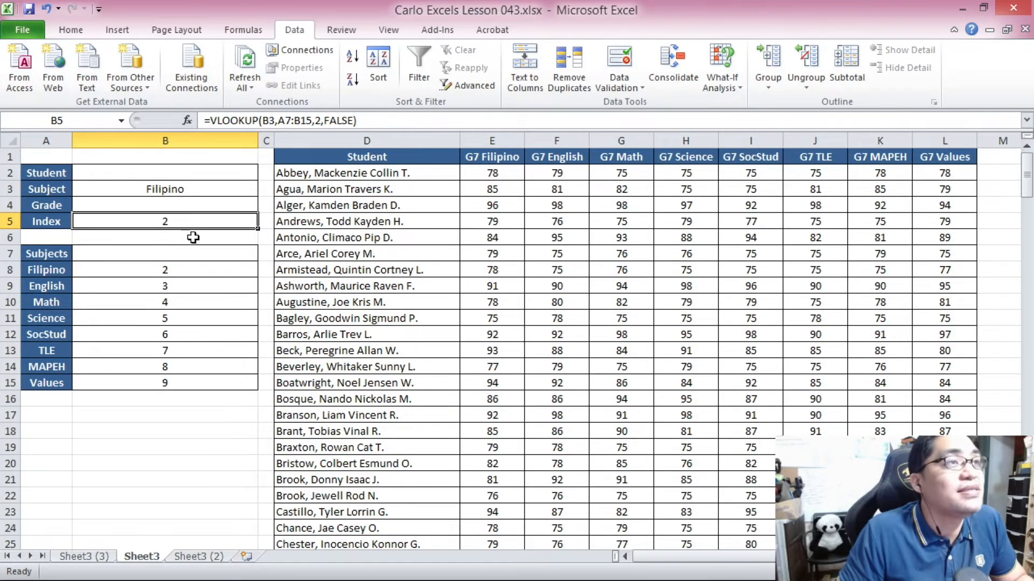
- Test the Index formula by switching the Subject cell B3 to English, Math and another subject and back to Filipino
scroll(183, 223, up, 5)
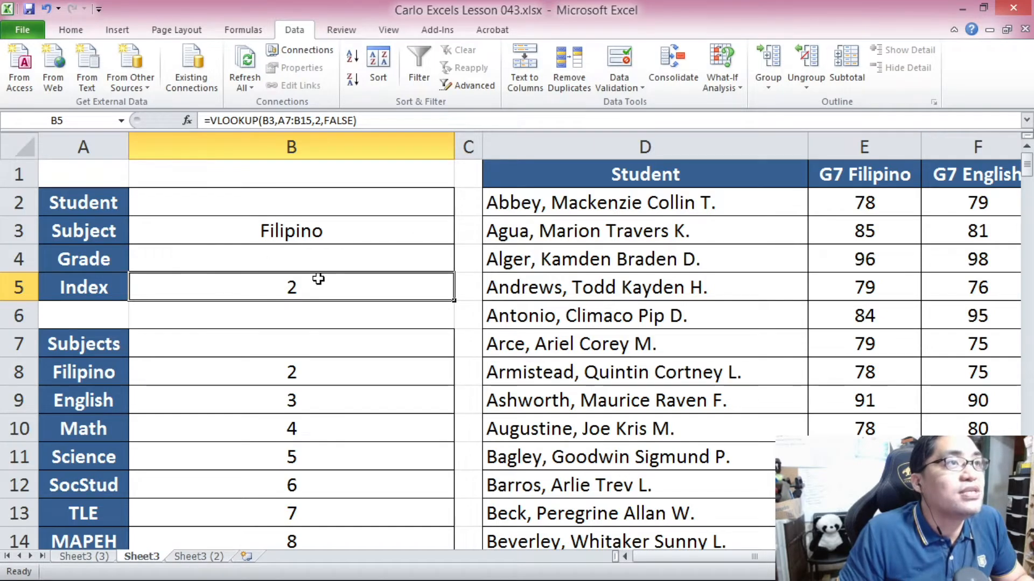
click(444, 238)
click(462, 236)
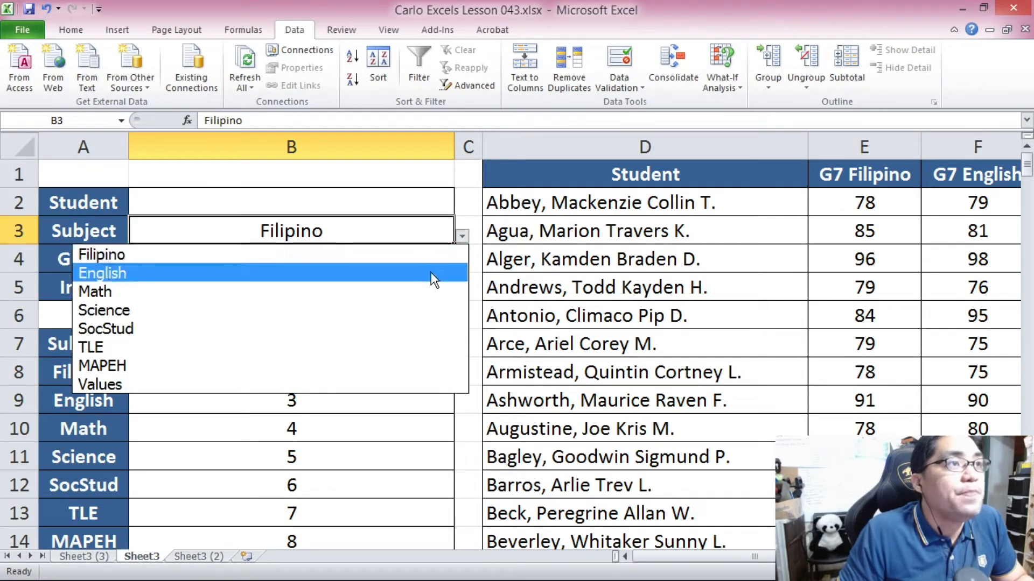
click(434, 274)
click(462, 236)
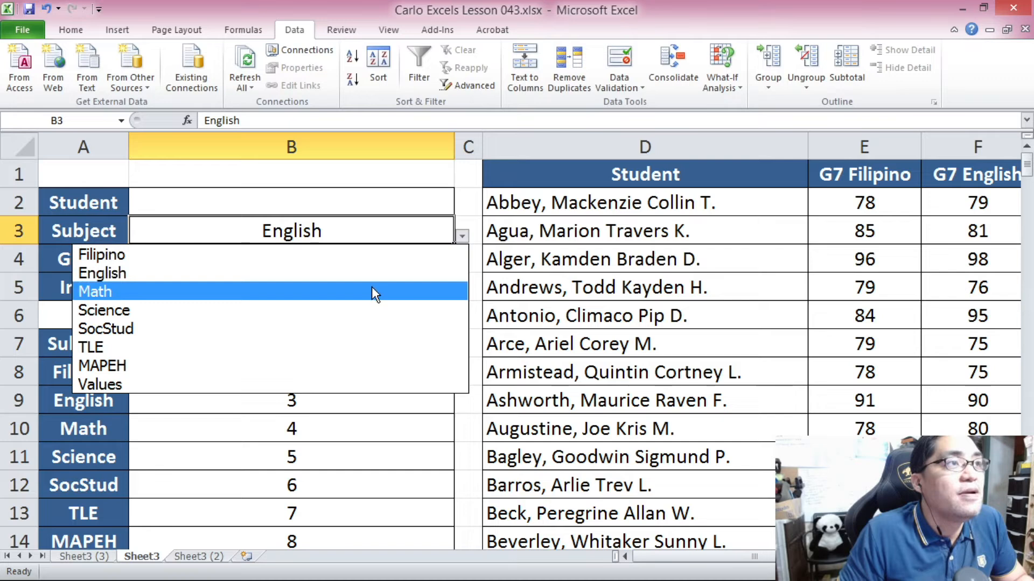
click(370, 291)
click(463, 235)
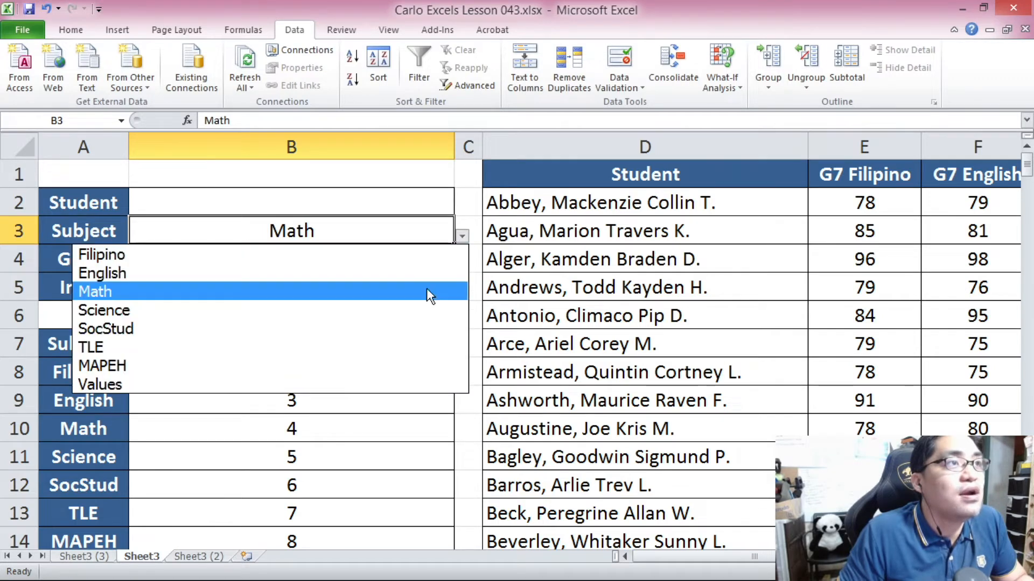
click(415, 342)
click(463, 235)
click(455, 254)
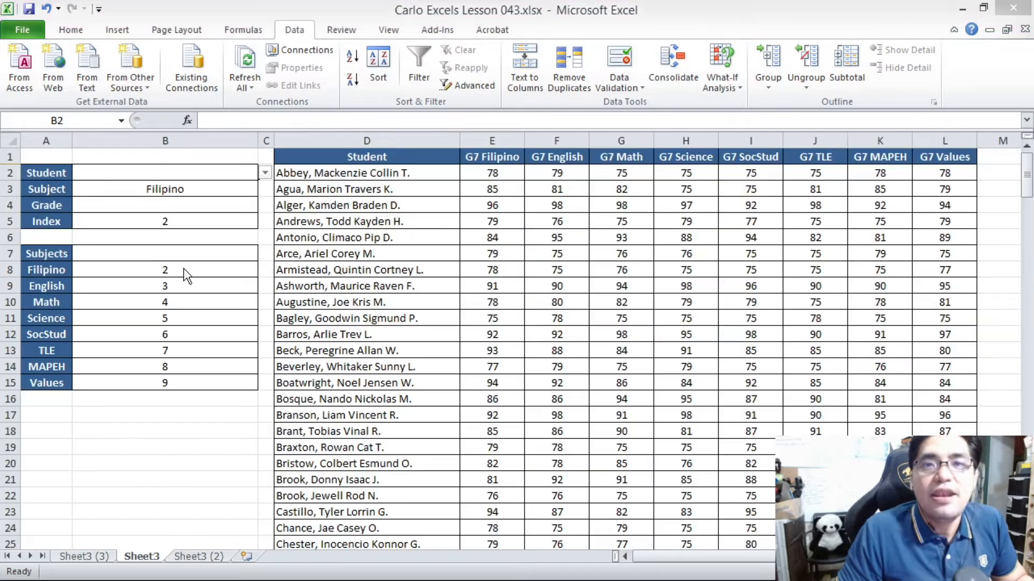
key(Up)
scroll(183, 272, down, 5)
- Fill the Grade cell B4 with yellow
click(146, 205)
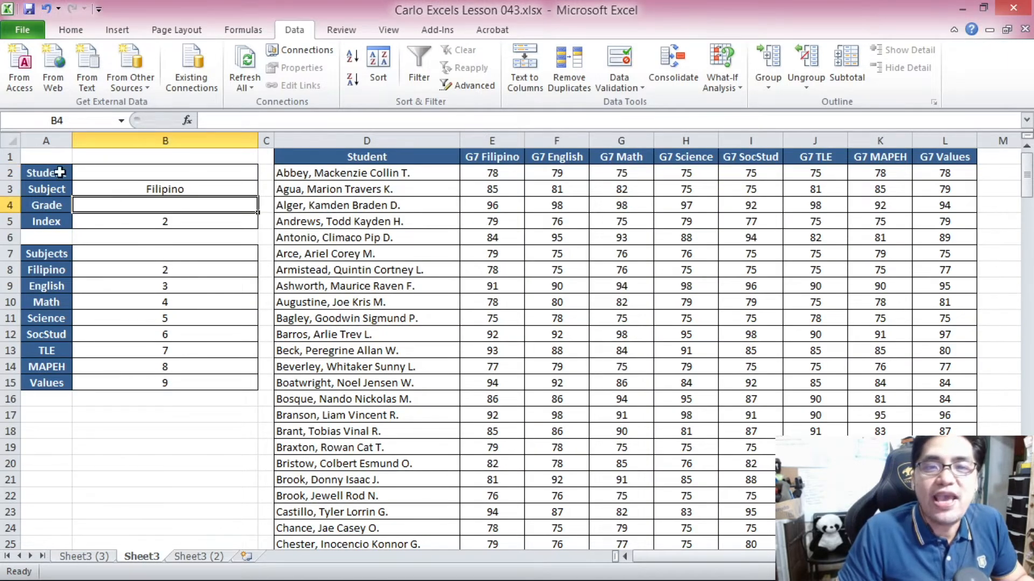
click(73, 30)
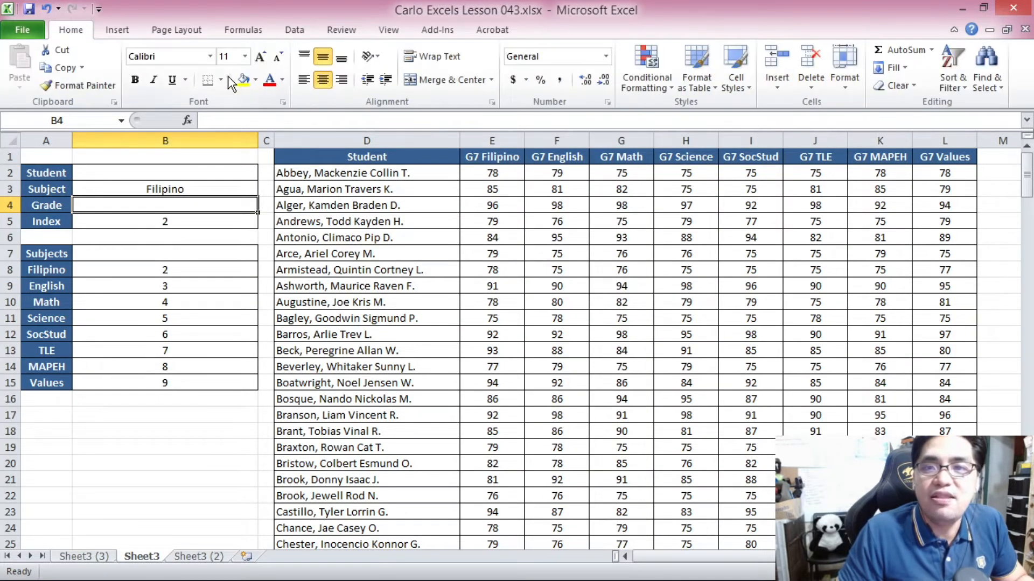
click(244, 80)
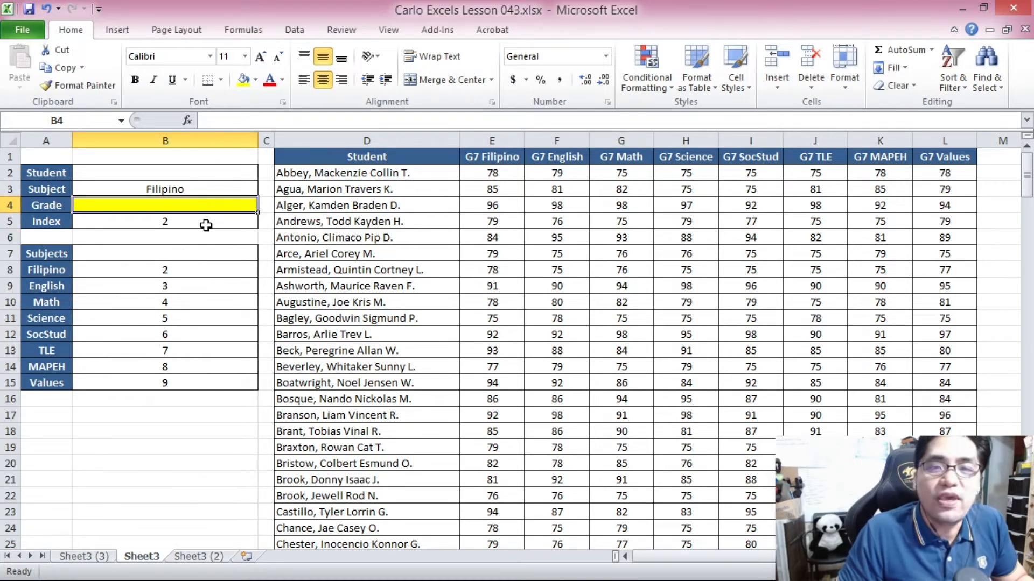
- Start a VLOOKUP formula in the Grade cell B4 with the Student cell B2 as the lookup value
click(186, 190)
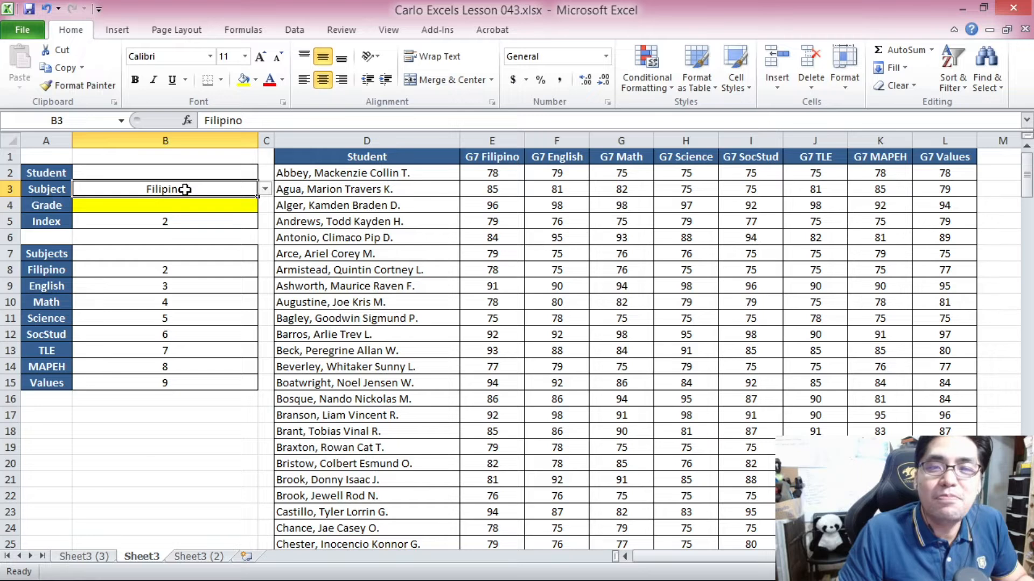
click(167, 218)
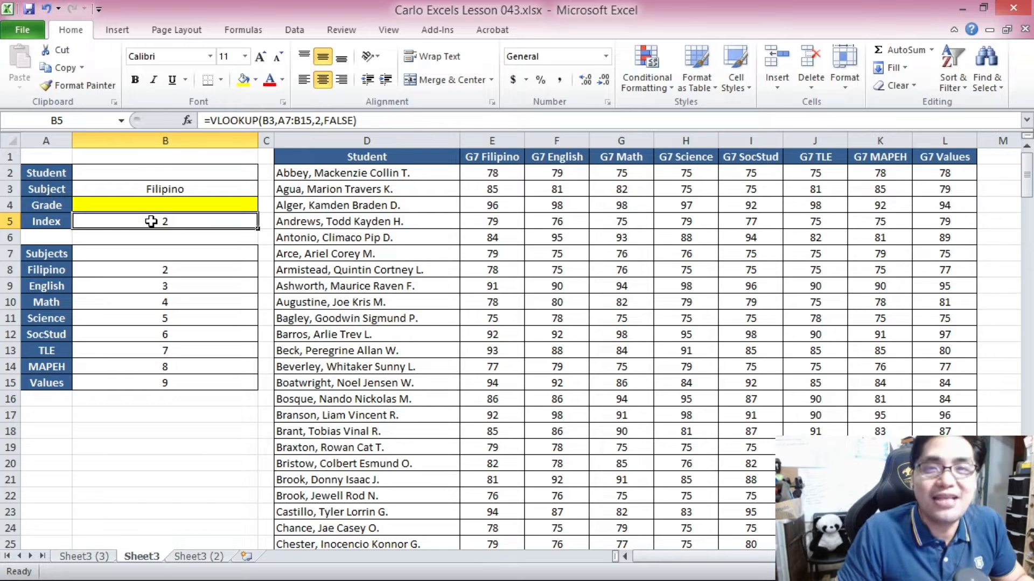
click(152, 209)
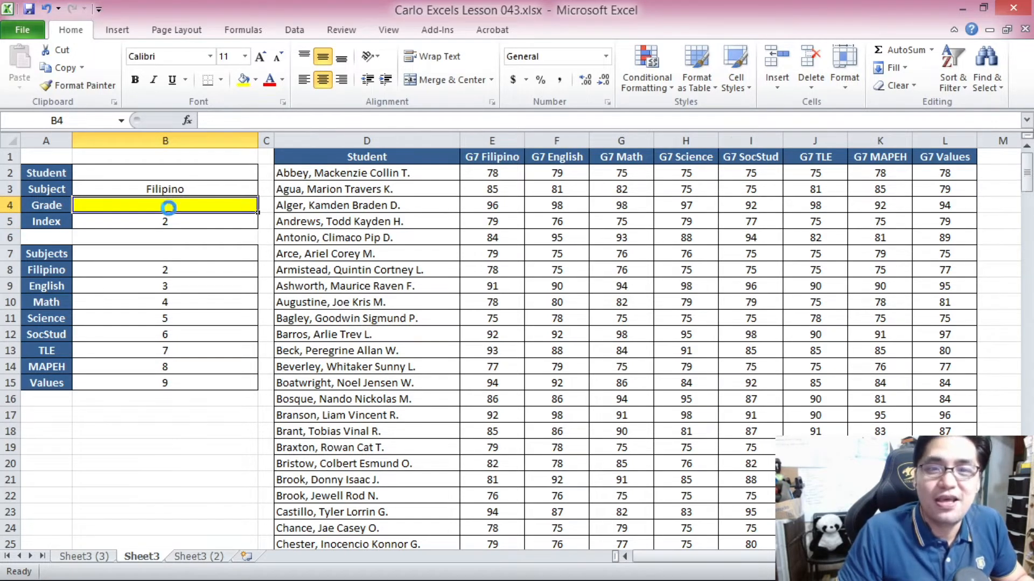
scroll(169, 208, up, 1)
scroll(169, 209, up, 1)
drag(697, 559, 666, 559)
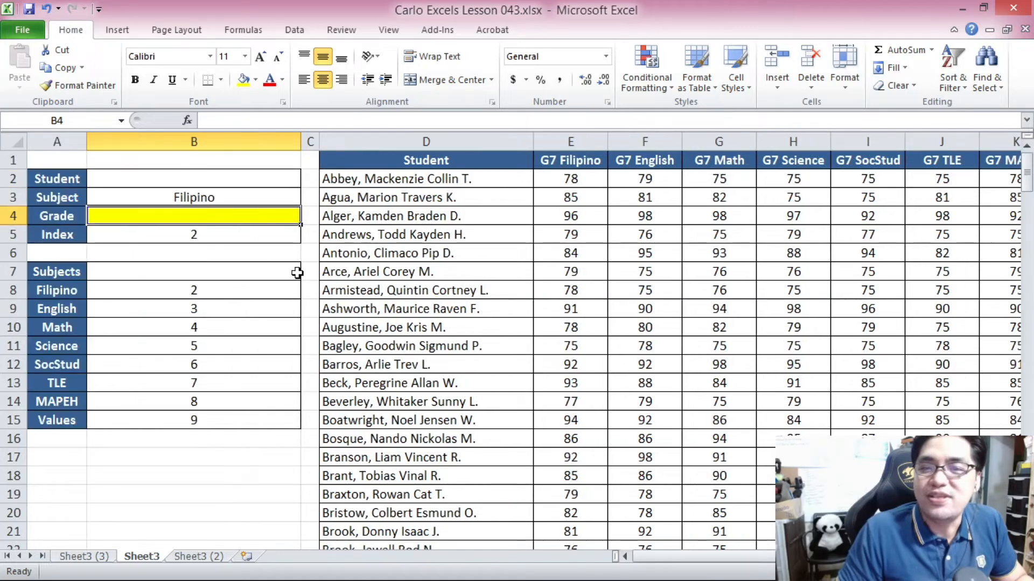
scroll(237, 267, down, 1)
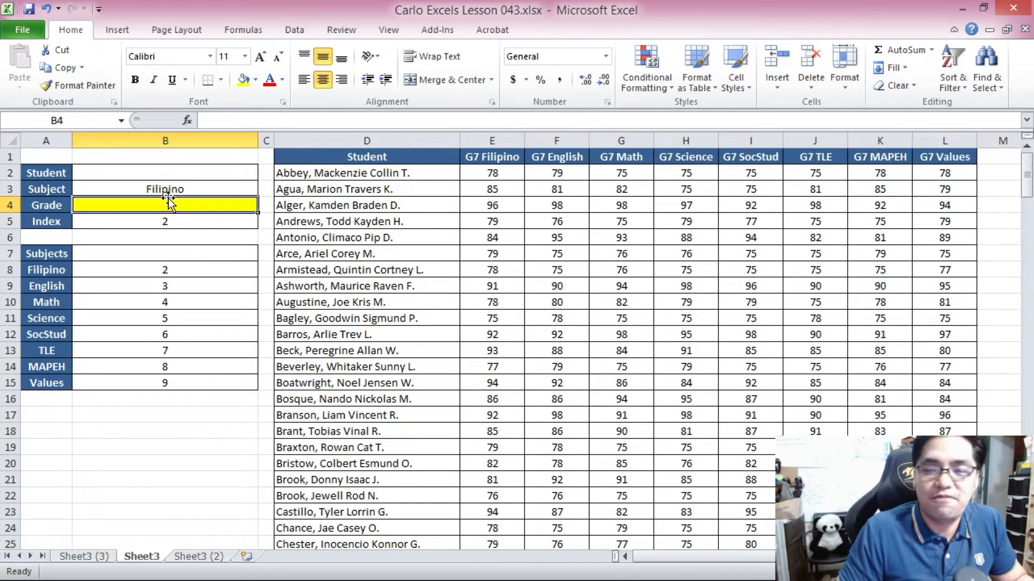
text(=VLOOKU)
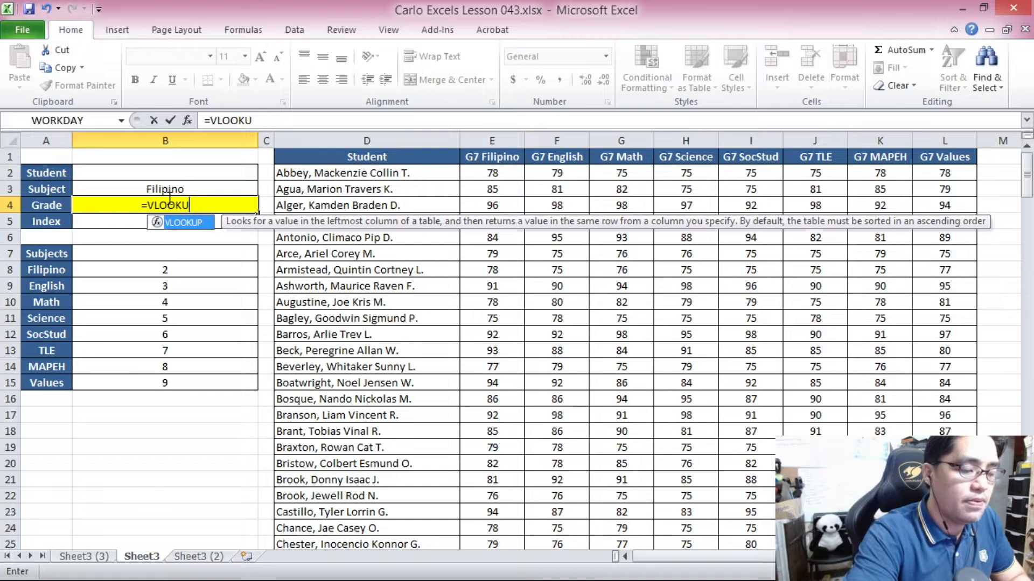
text(P()
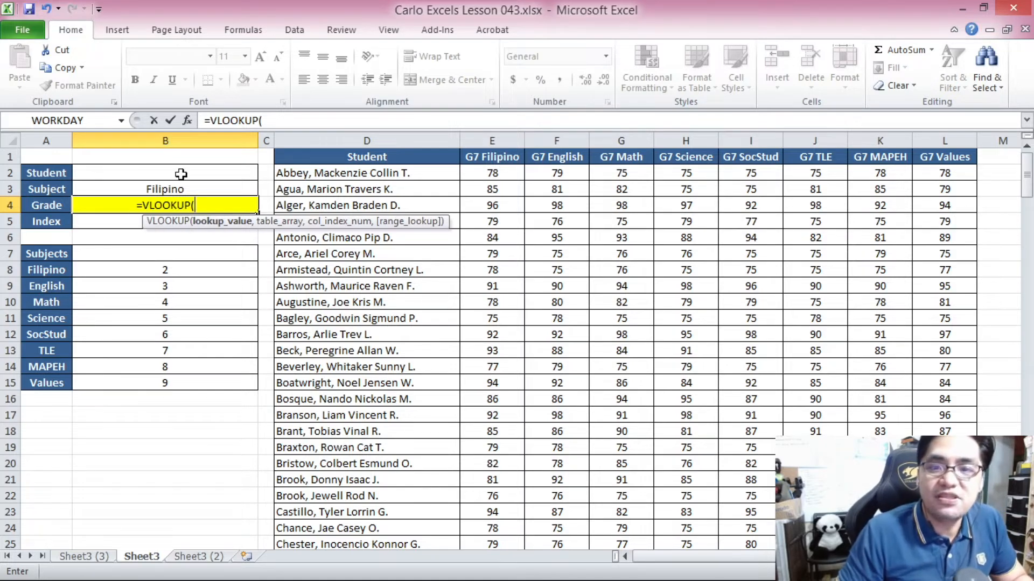
click(181, 174)
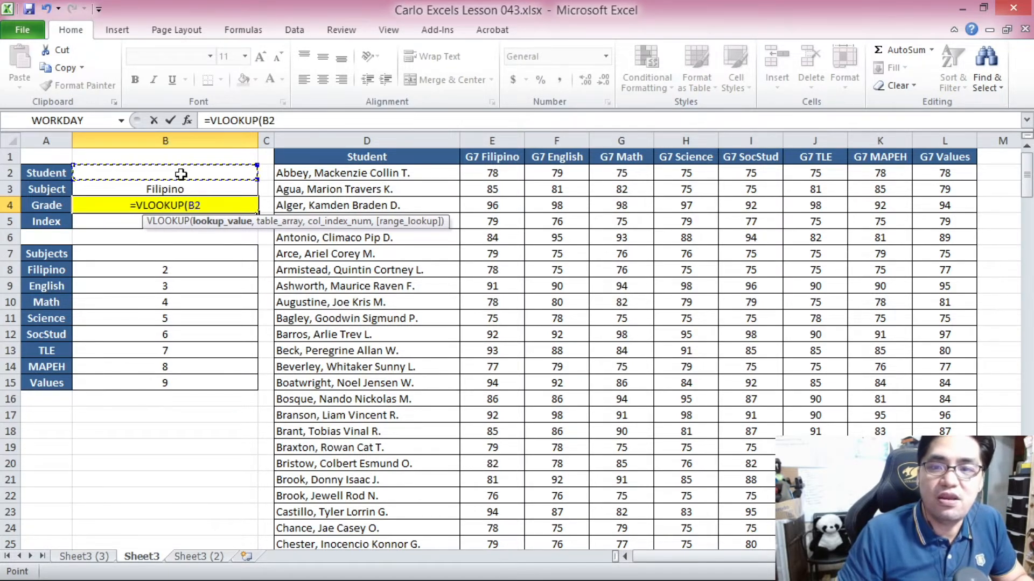
text(,)
- Complete the Grade VLOOKUP in B4 with table array D1:L201, the Index cell B5 as column index, and FALSE for an exact match
drag(323, 162, 948, 512)
click(332, 120)
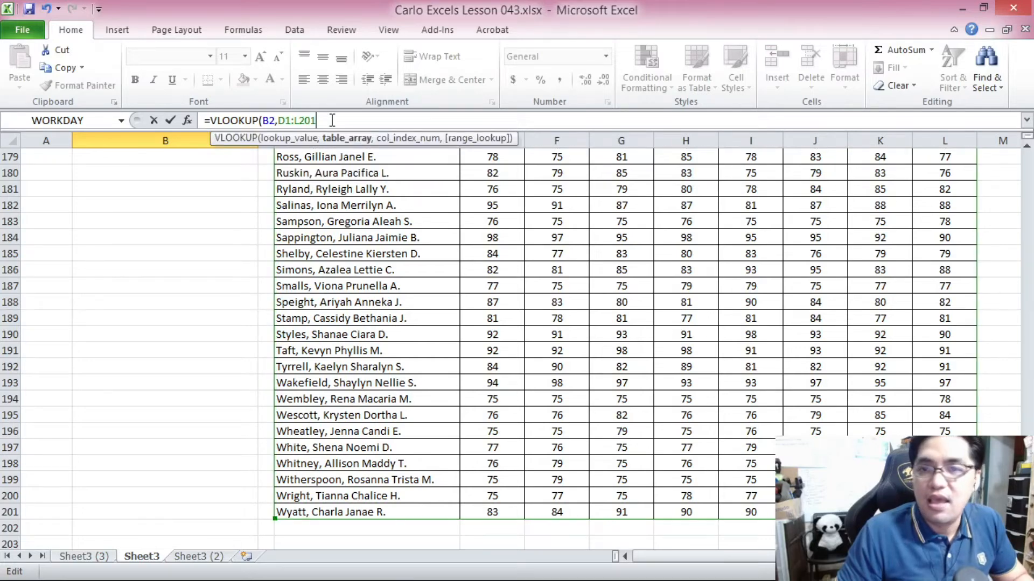
text(,)
scroll(145, 244, up, 20)
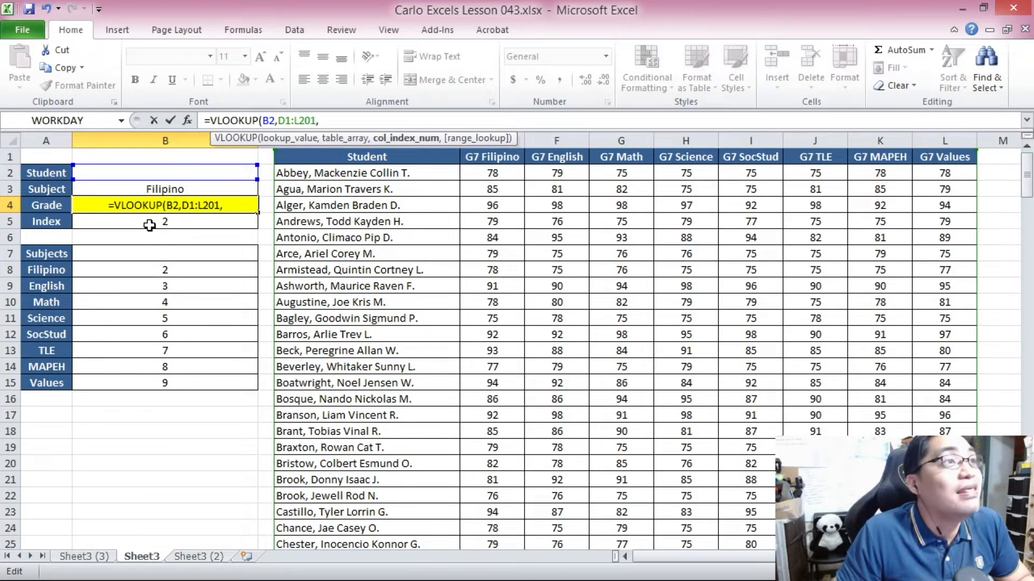
click(177, 226)
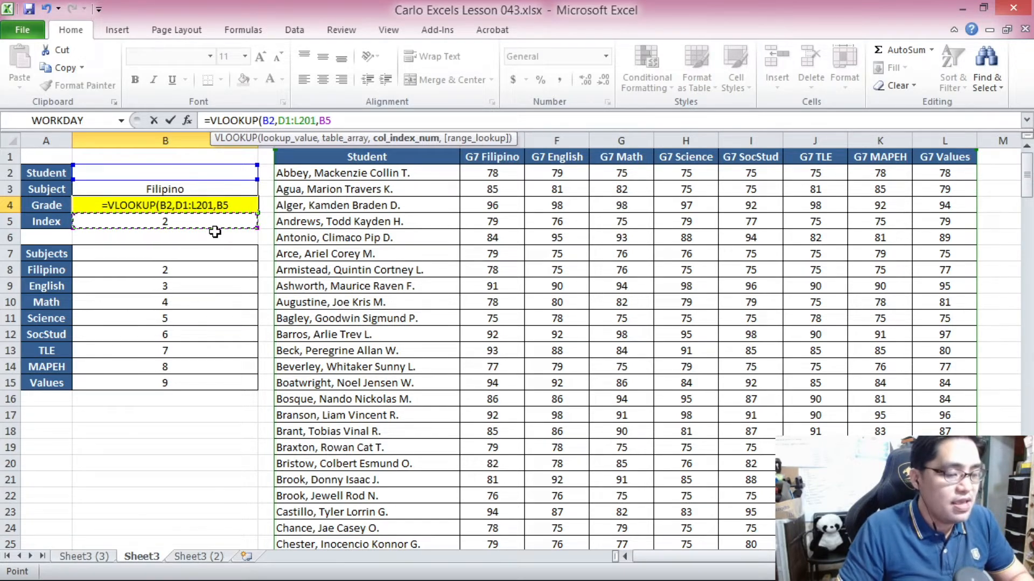
text(,FALSE))
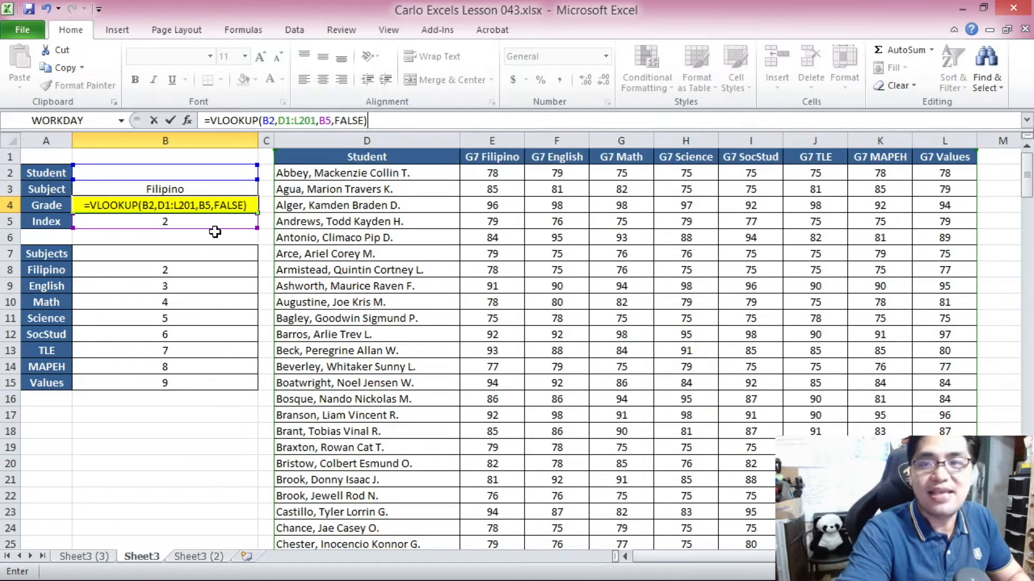
key(Return)
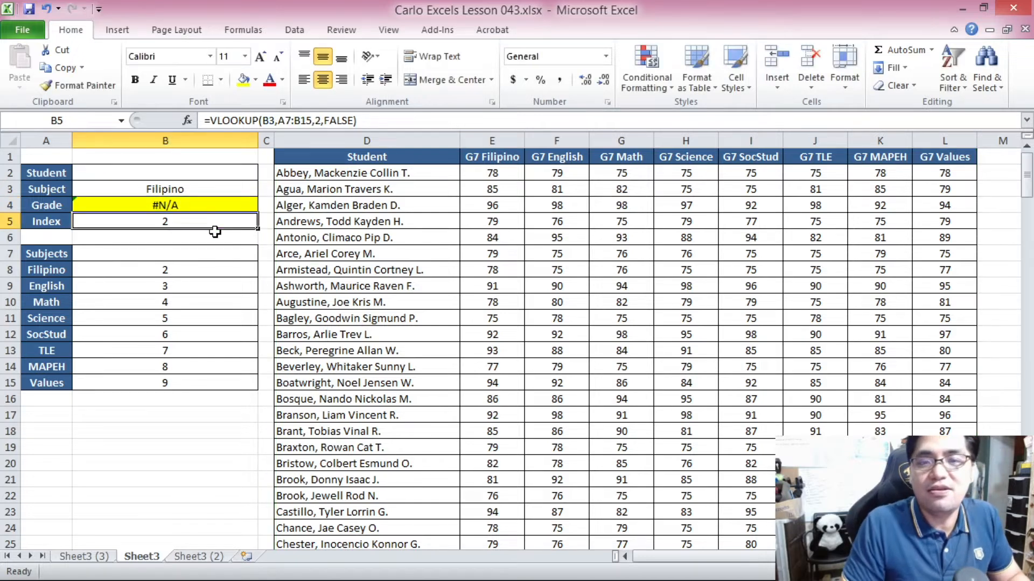
click(176, 208)
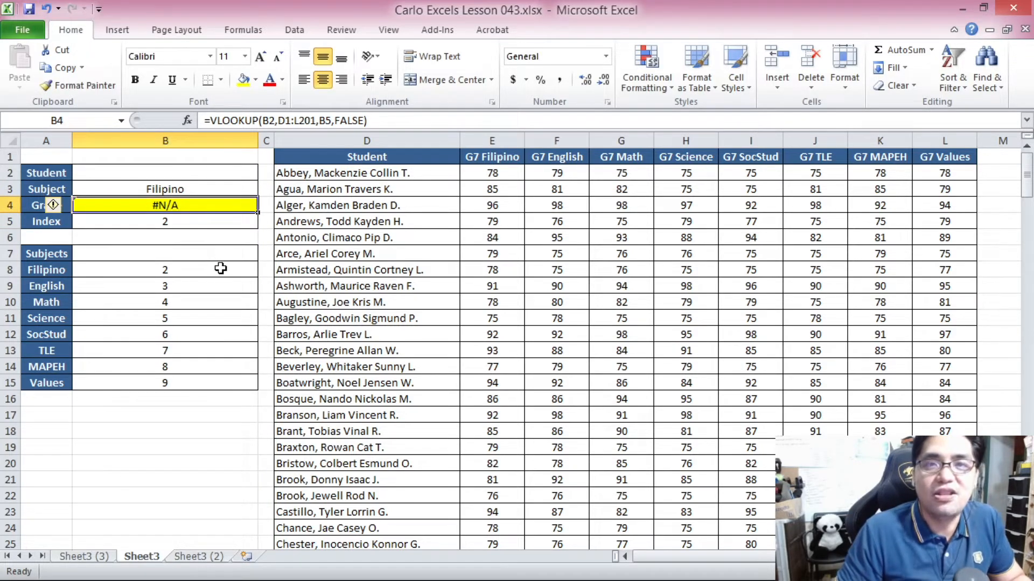
- Test the Grade formula by choosing the second listed student in B2 and English in the Subject cell B3
click(249, 176)
click(265, 173)
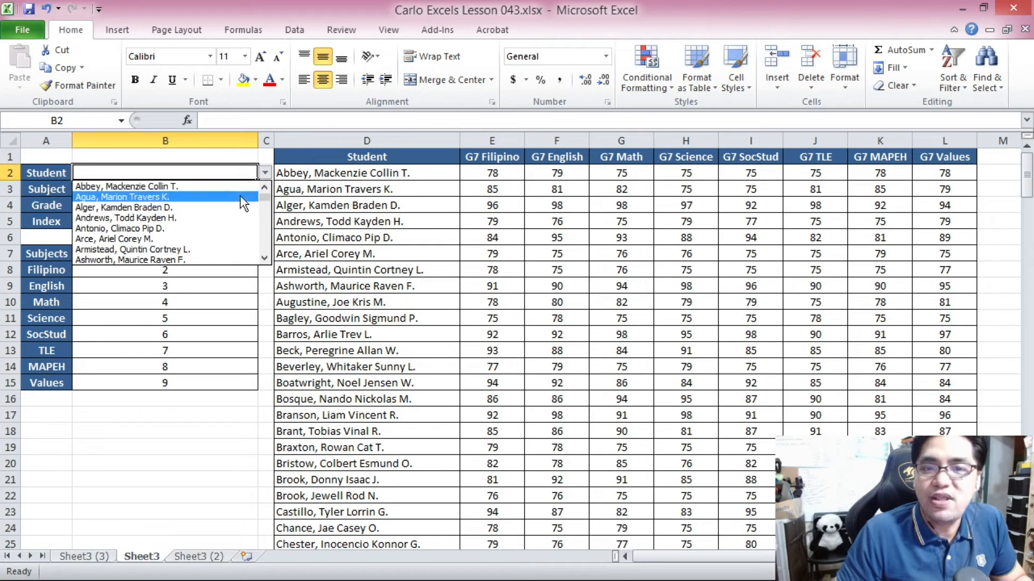
click(230, 197)
click(233, 190)
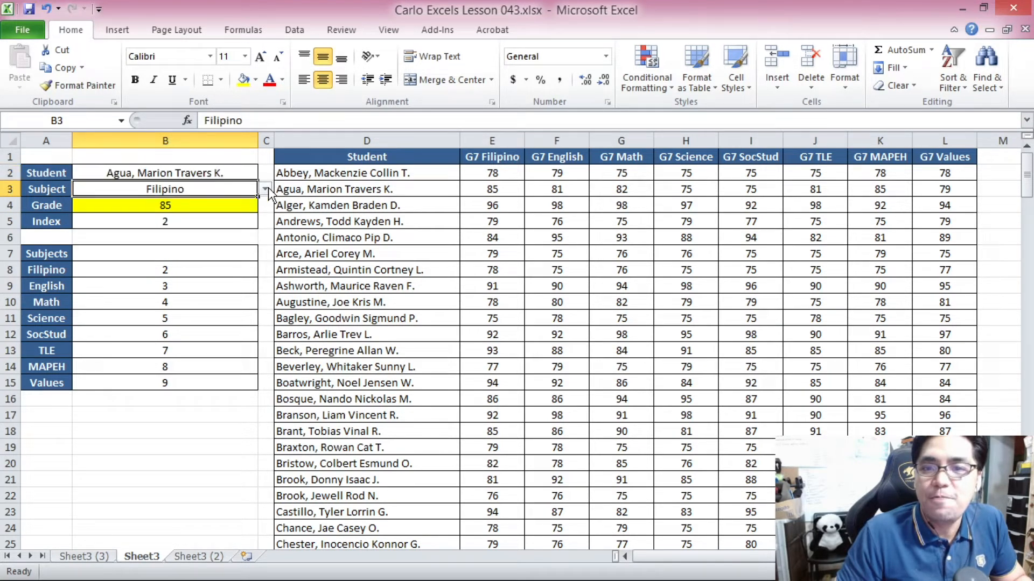
click(265, 189)
click(232, 214)
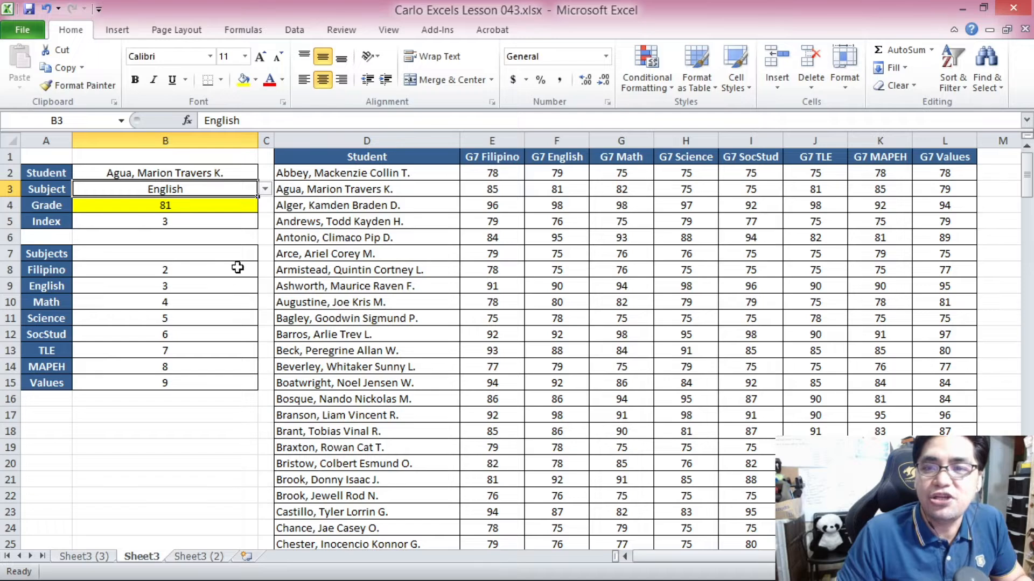
- Compare the Grade result in B4 with the student's G7 English grade in row 3 of the table
click(307, 194)
click(542, 190)
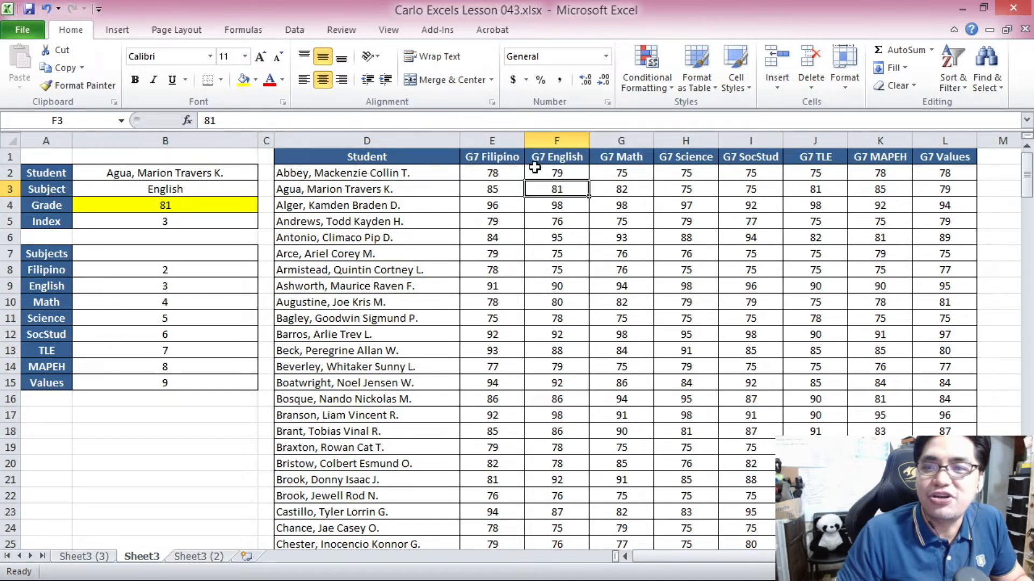
click(162, 207)
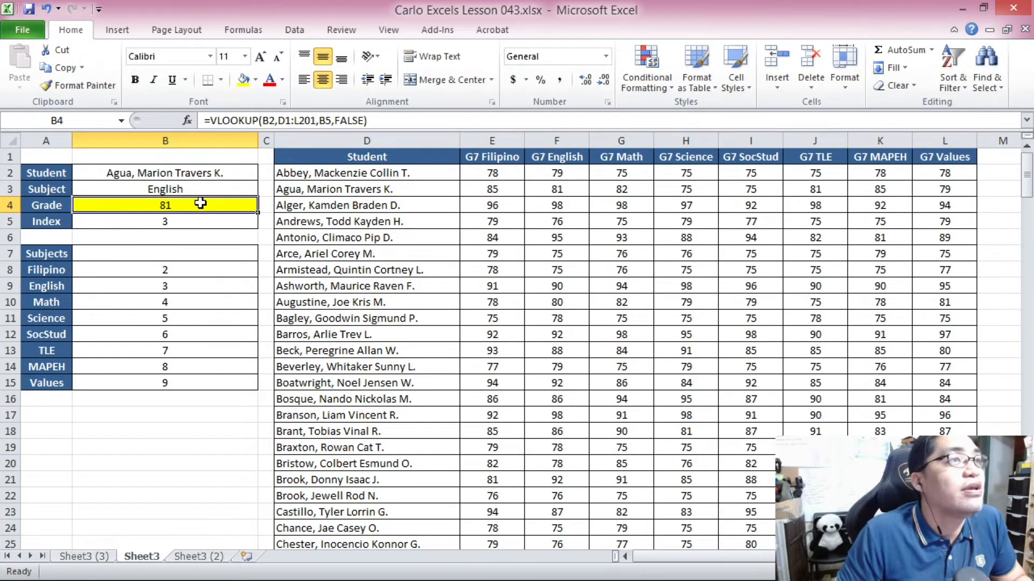
scroll(200, 203, up, 2)
scroll(187, 237, down, 2)
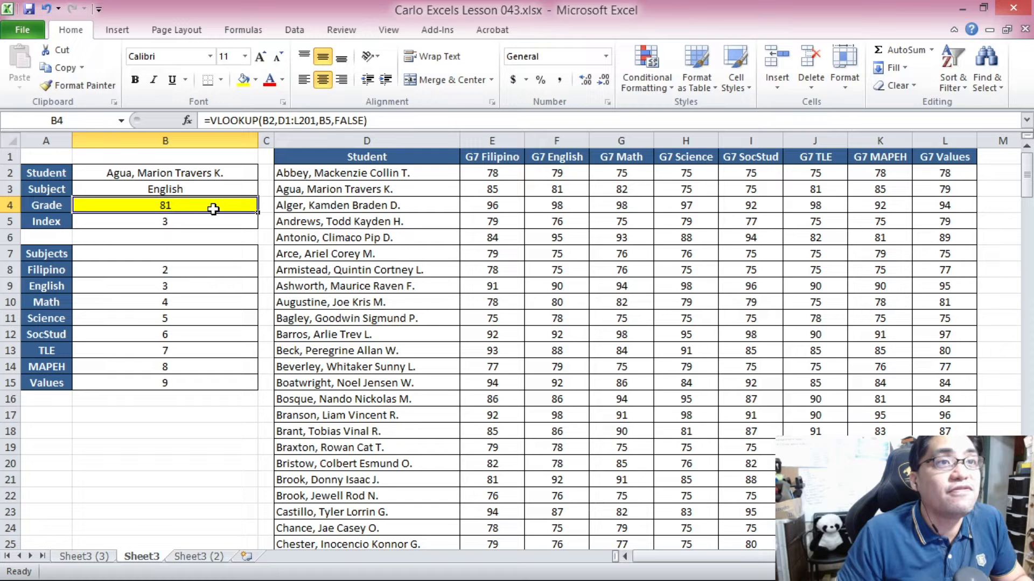
- Choose the student listed in row 7 of the table in B2 and SocStud in the Subject cell B3
click(249, 172)
click(265, 172)
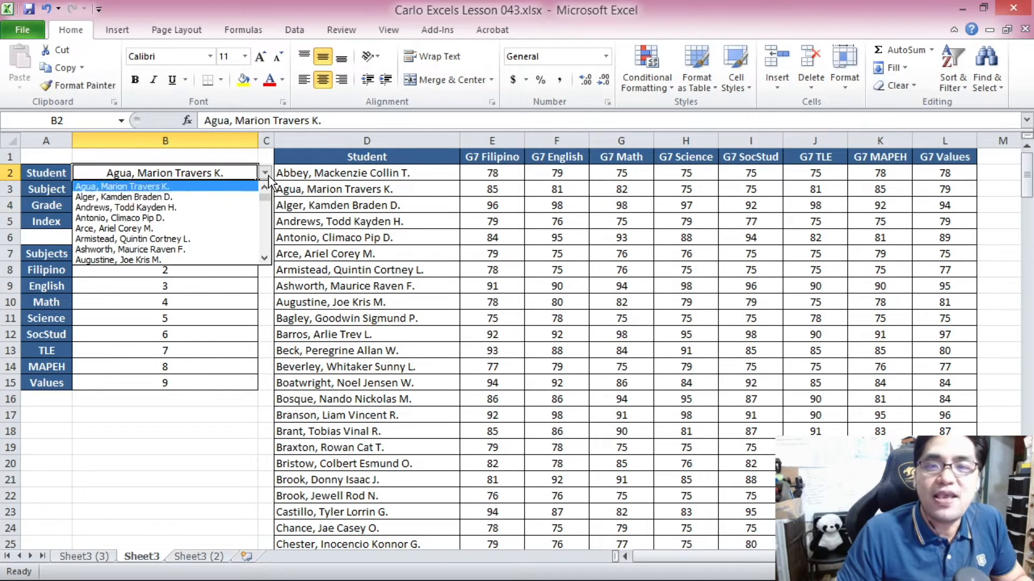
click(224, 237)
click(238, 194)
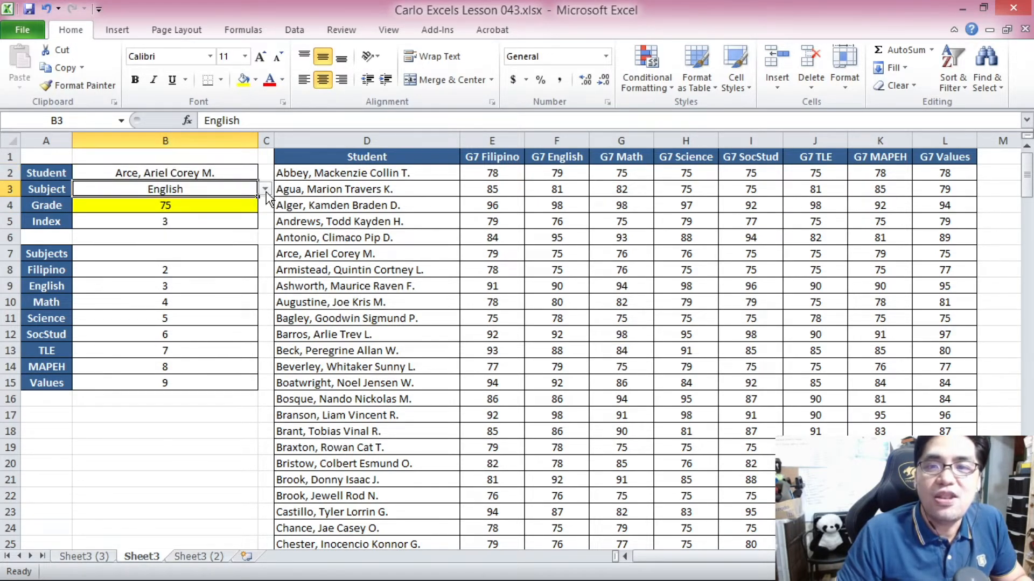
click(266, 189)
click(210, 245)
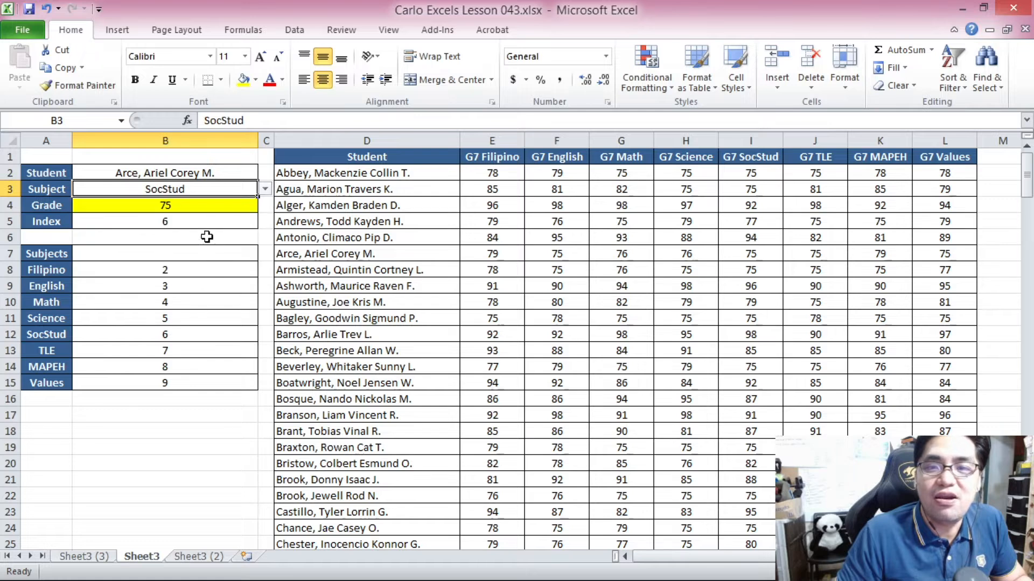
- Review how the Grade formula in B4 draws on the Student, Subject and Index cells
click(184, 206)
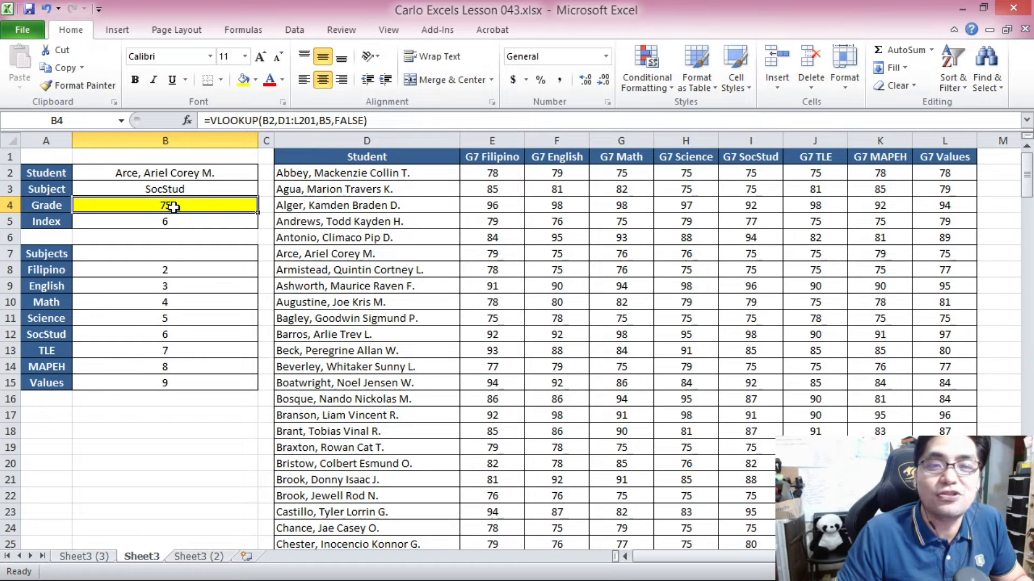
click(173, 217)
click(183, 203)
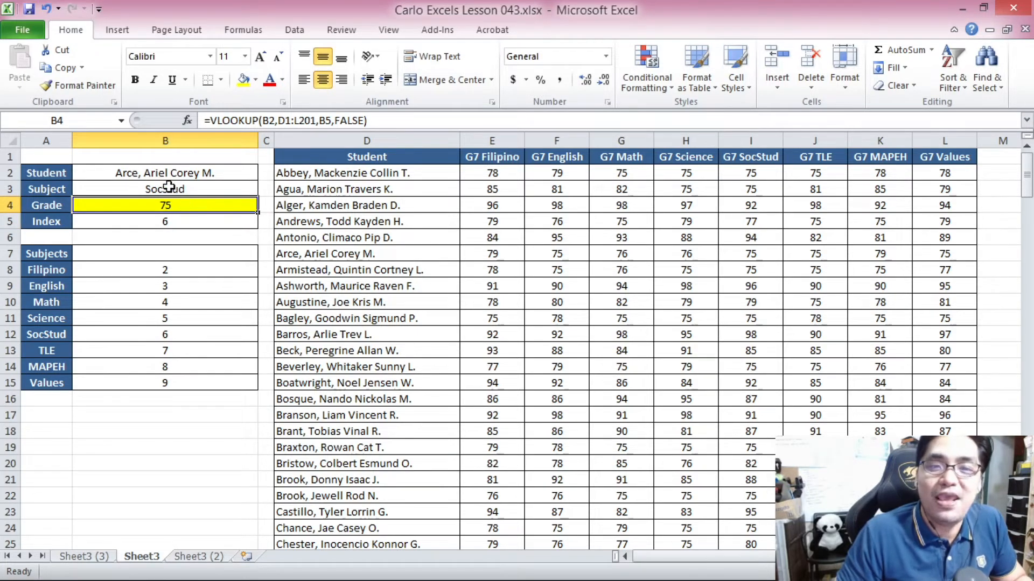
click(153, 173)
click(157, 191)
click(172, 217)
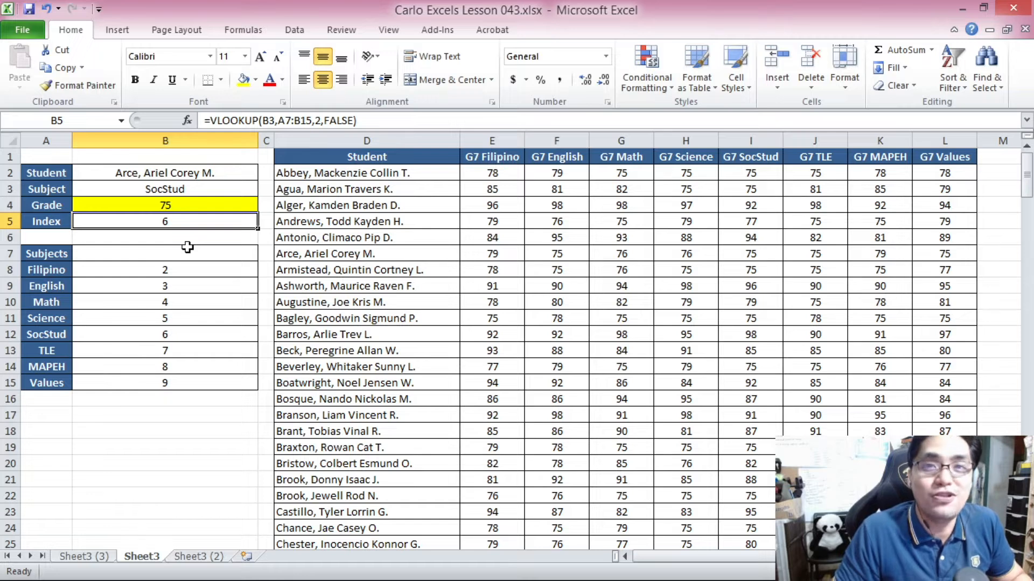
click(47, 156)
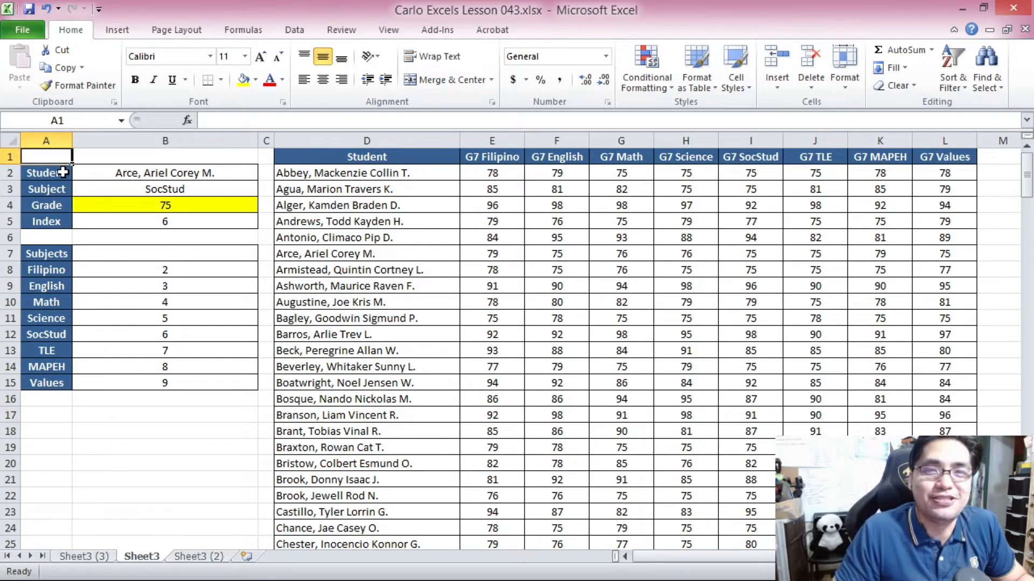
- Switch to the sheet Sheet3 (2) and examine its student list and G7 subject columns
key(ctrl+Page_Down)
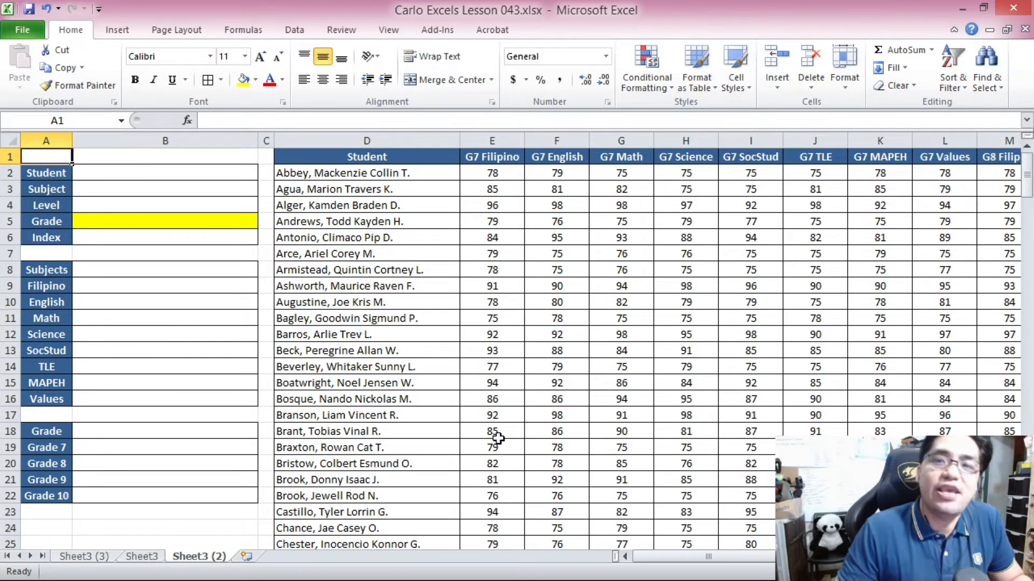
click(353, 188)
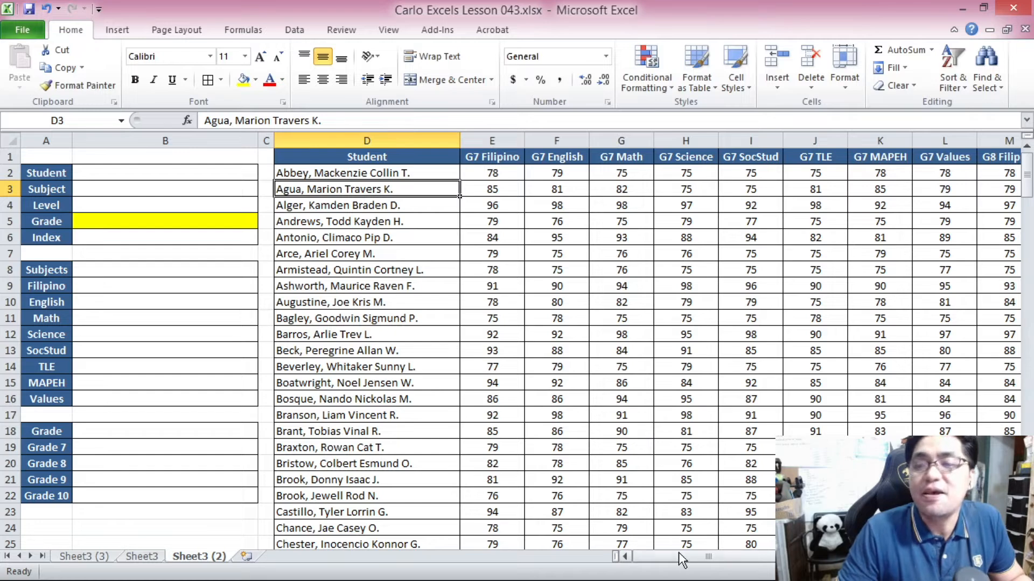
drag(681, 555, 702, 556)
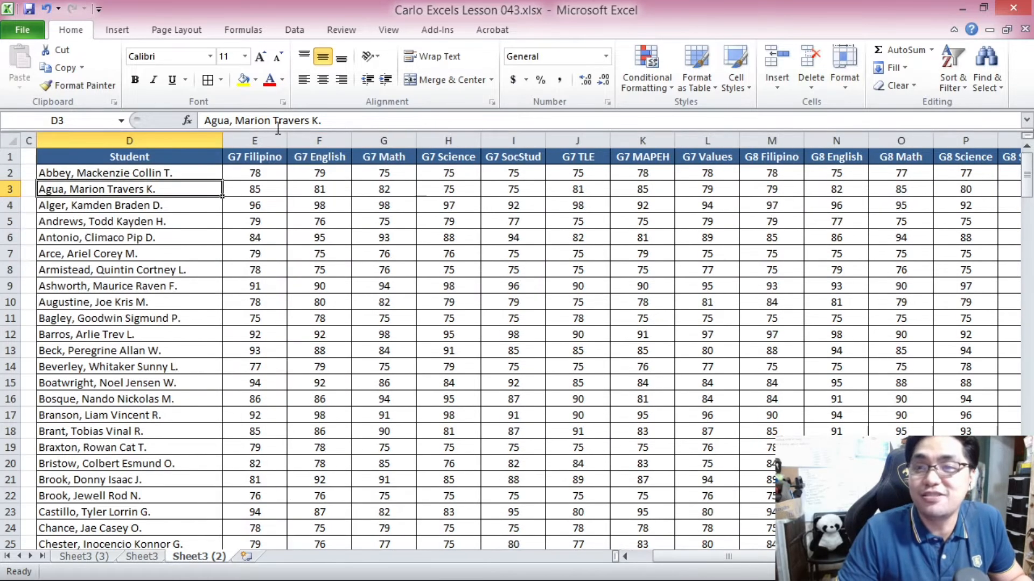
drag(254, 141, 730, 155)
mouse_move(690, 560)
mouse_down()
mouse_move(880, 560)
mouse_move(694, 560)
mouse_up()
- Examine the empty Student, Subject, Level and Grade cells B2 to B5 of the multi-level lookup
click(175, 179)
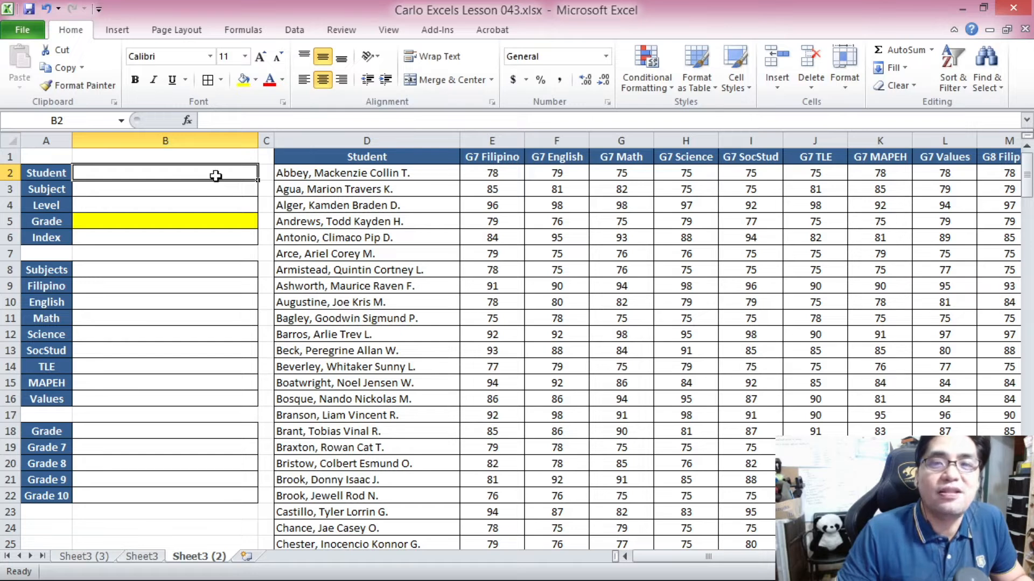
click(228, 193)
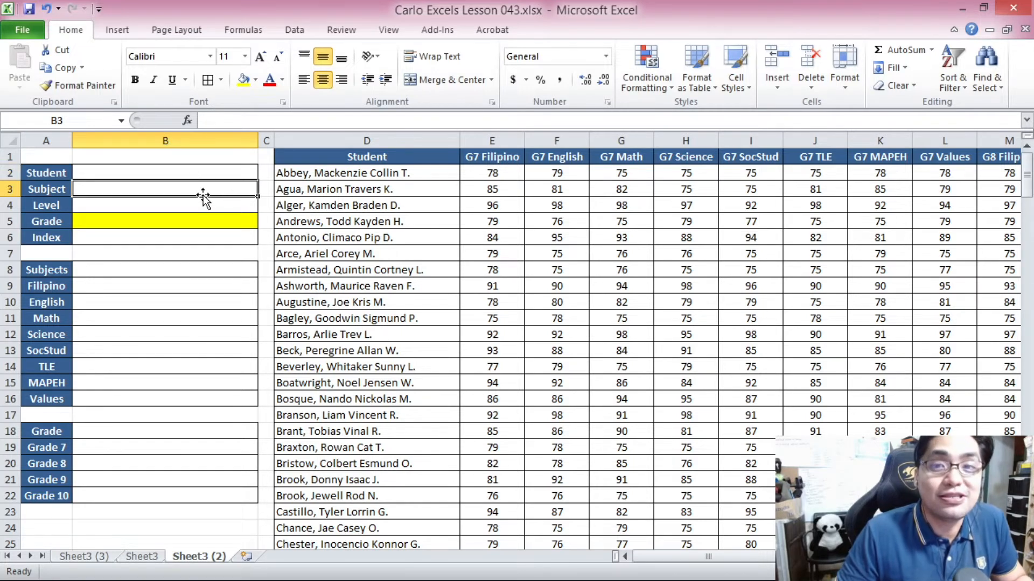
click(223, 208)
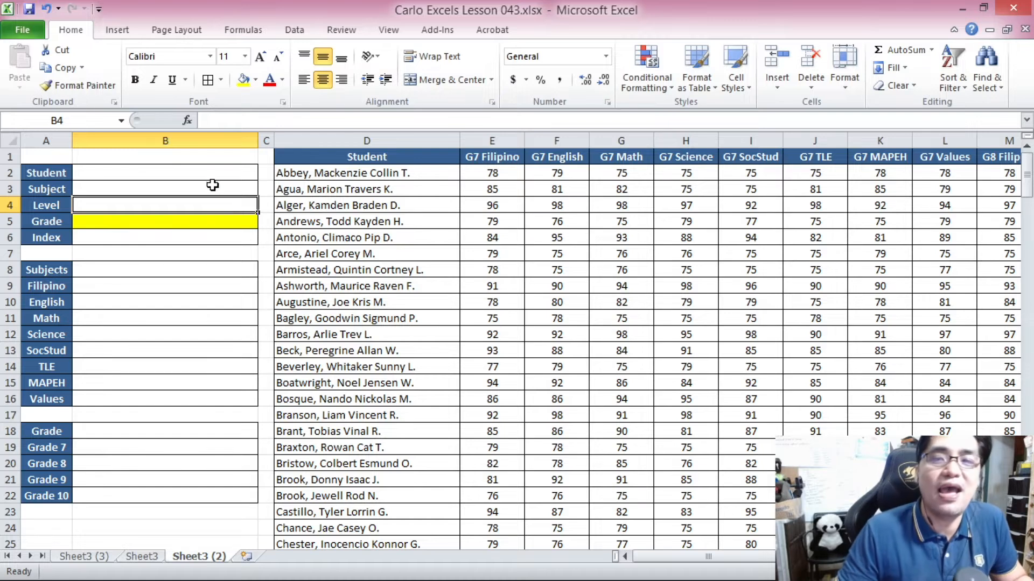
click(324, 236)
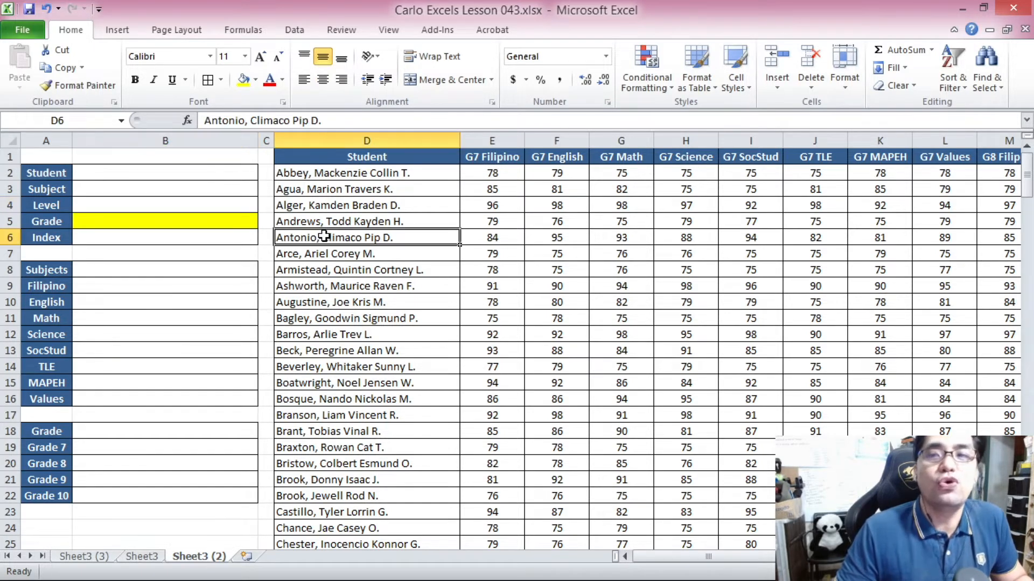
click(213, 187)
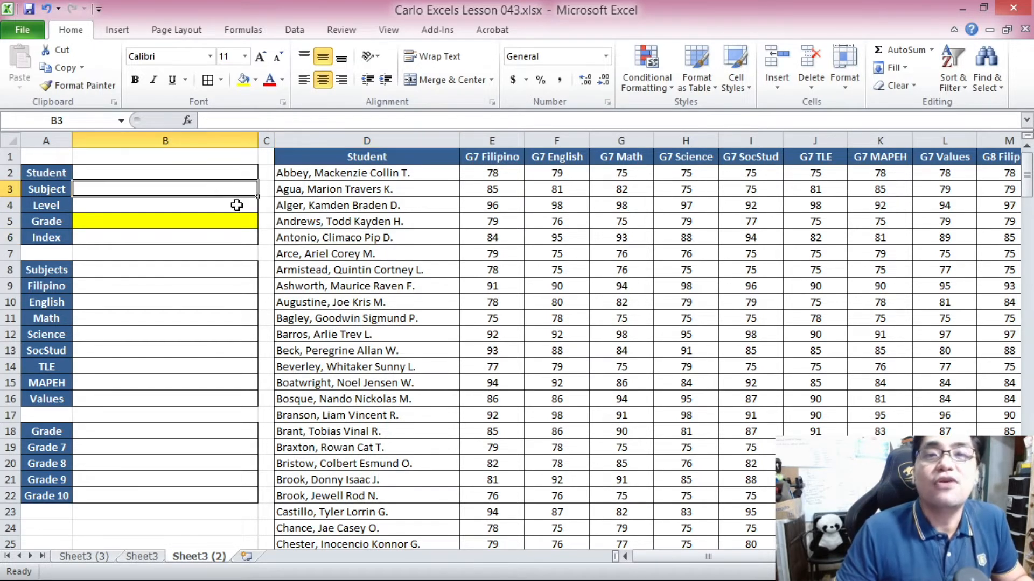
click(237, 205)
click(191, 171)
click(203, 193)
click(208, 202)
click(209, 215)
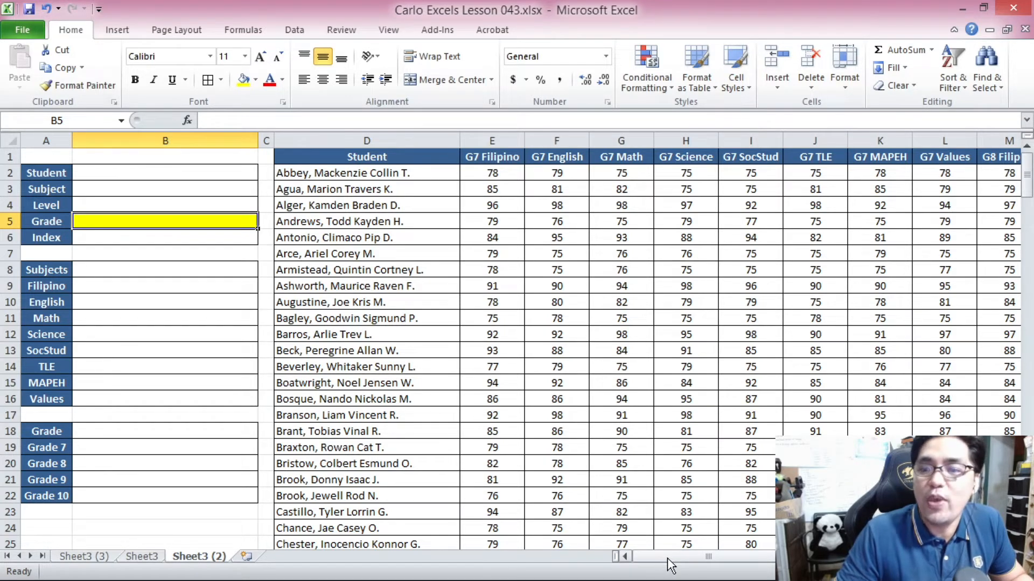
- Go through the G7 subject headers in row 1, from G7 Filipino to G7 Values
drag(667, 559, 688, 558)
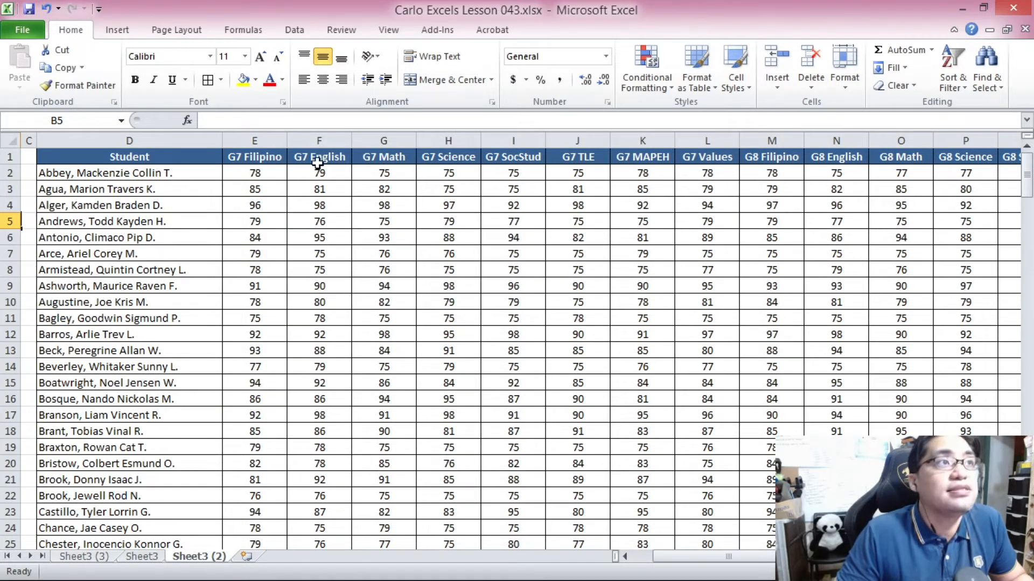
click(267, 159)
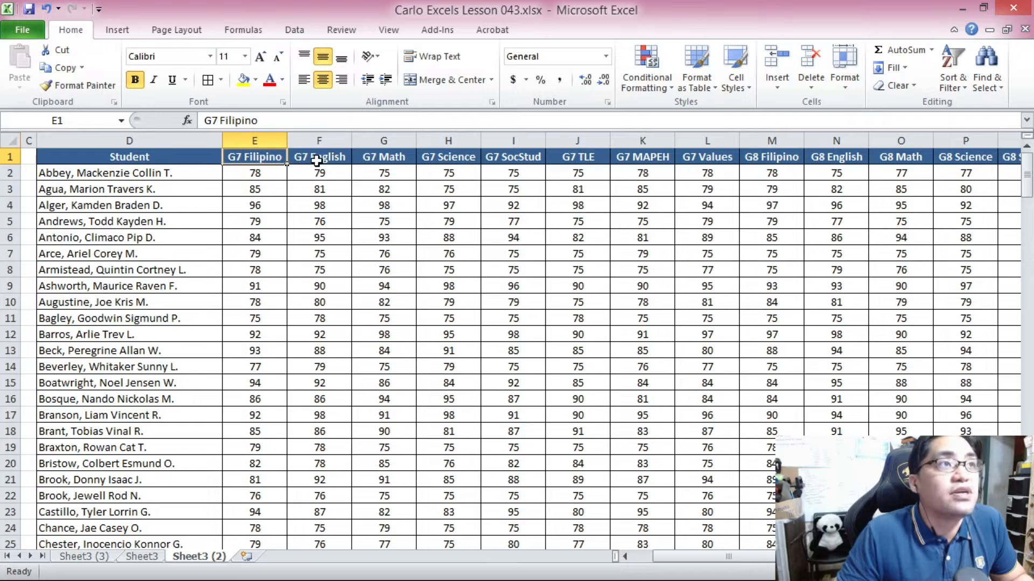
click(323, 159)
click(440, 157)
click(511, 157)
click(579, 157)
click(641, 157)
click(700, 156)
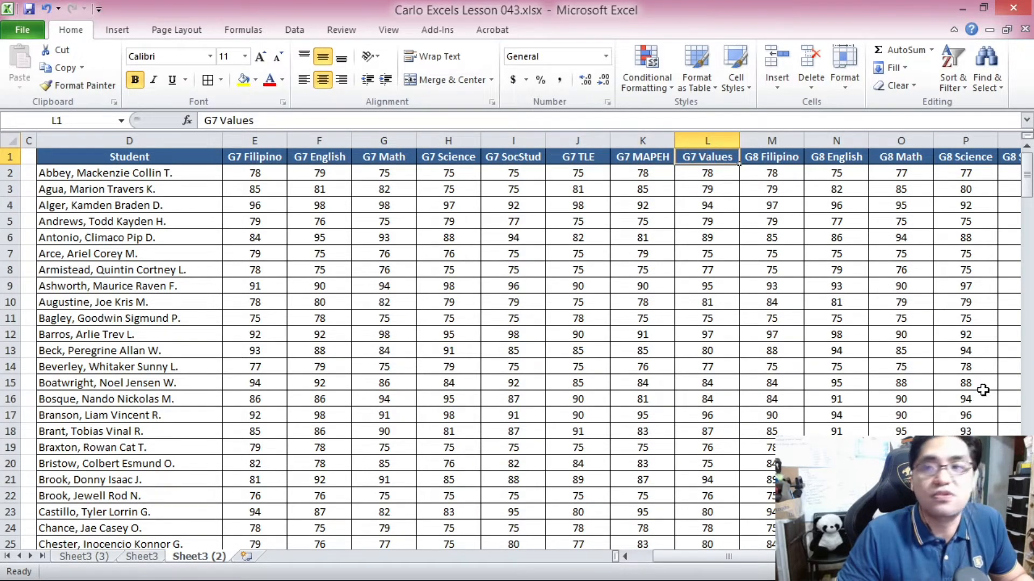
- Select the G8 subject columns from G8 Filipino to G8 Values to examine the Grade 8 block
drag(750, 558, 791, 557)
click(442, 159)
key(ctrl+shift+Down)
key(shift+Right)
key(shift+Right)
key(shift+Right)
key(shift+Right)
key(shift+Right)
key(shift+Right)
key(shift+Right)
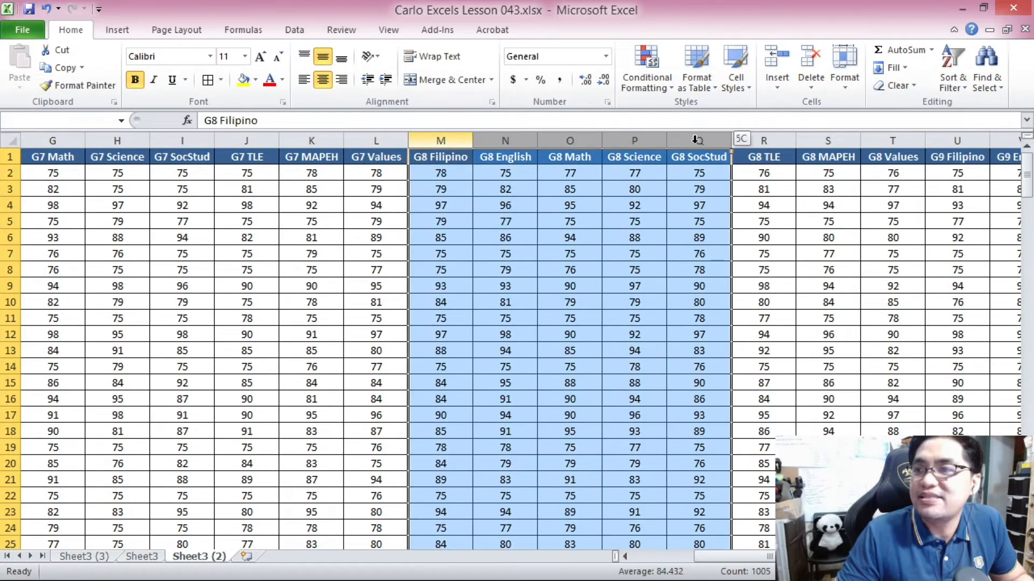
- Go through the G9 subject headers from G9 Filipino to G9 Values and return to the start of the sheet
drag(791, 558, 902, 558)
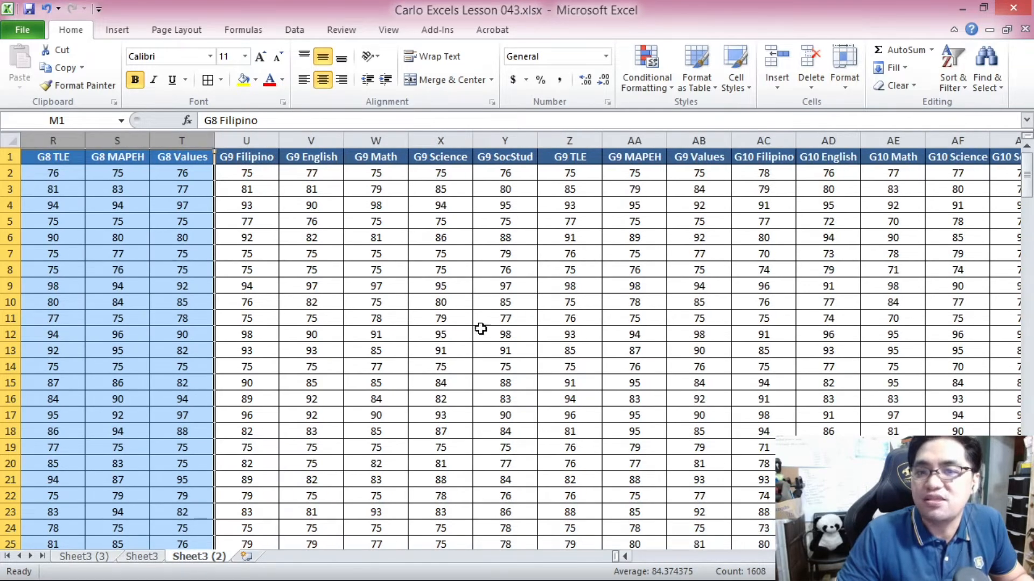
click(246, 157)
click(331, 158)
click(388, 158)
click(447, 158)
click(511, 158)
click(571, 158)
click(619, 158)
click(702, 158)
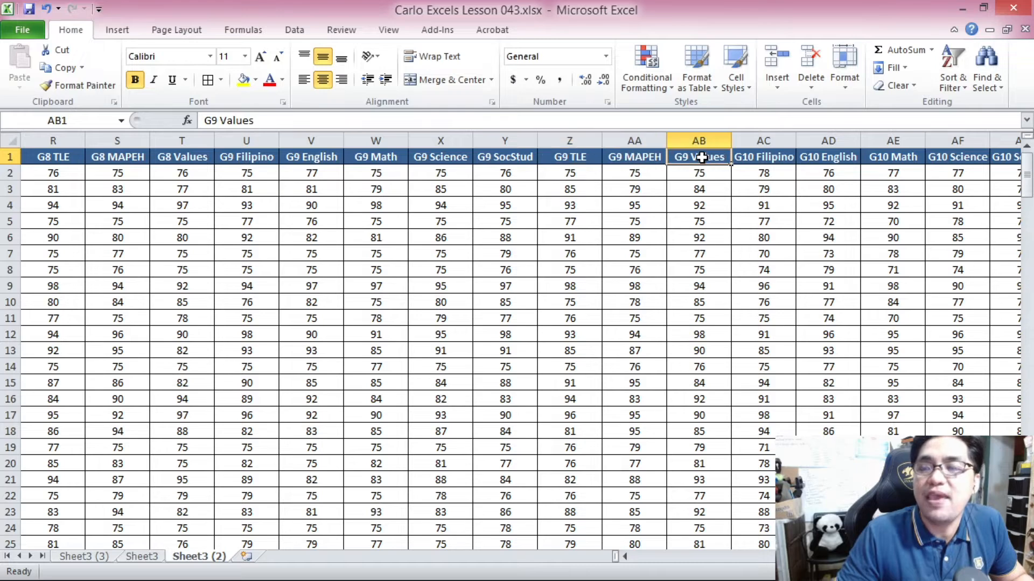
drag(902, 558, 656, 546)
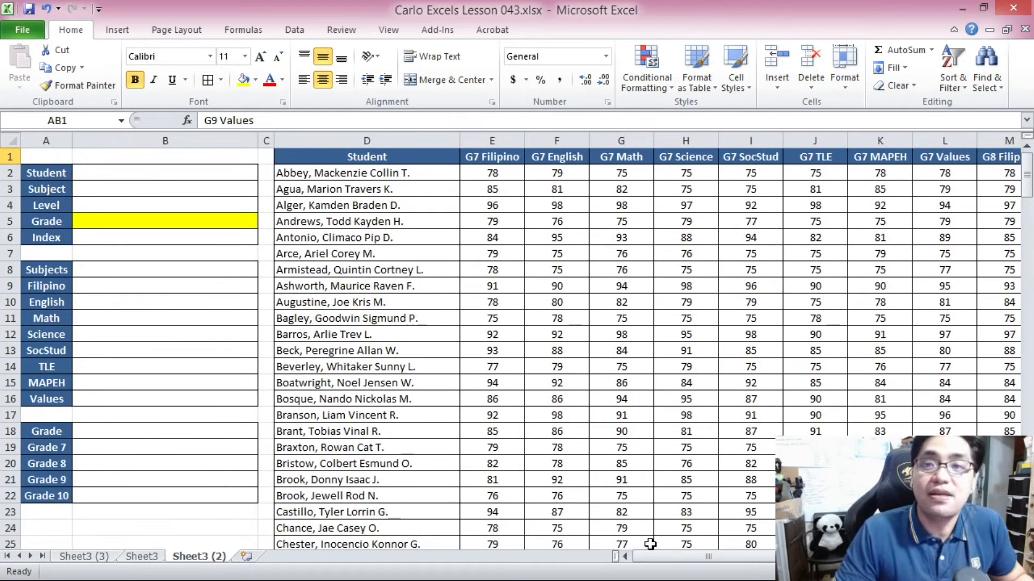
- Go through the Grade 8 subject columns starting at G8 Filipino and return to the start of the sheet
drag(668, 557, 679, 557)
drag(445, 128, 915, 138)
scroll(604, 318, right, 3)
drag(440, 141, 879, 152)
drag(792, 557, 734, 556)
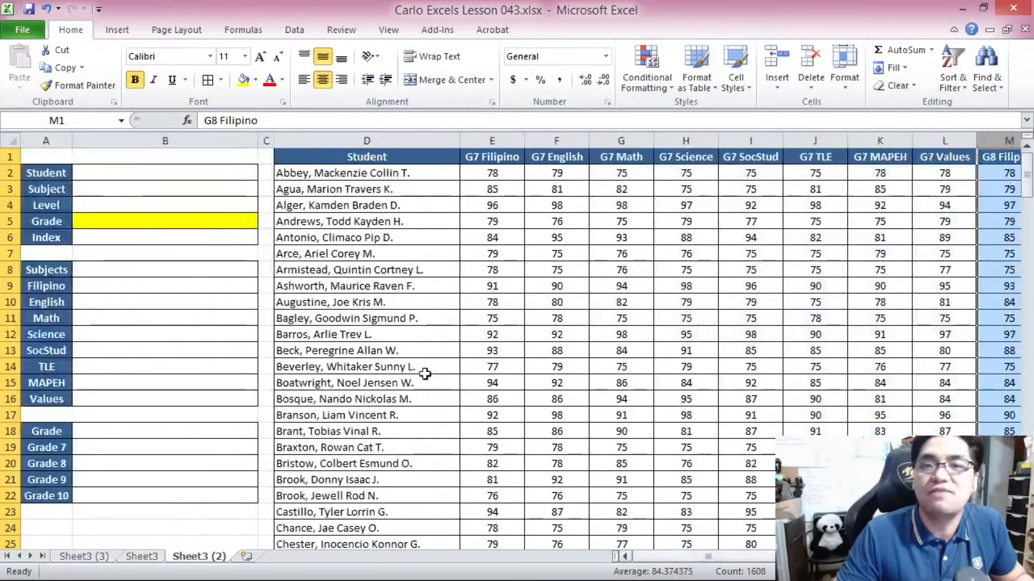
click(52, 156)
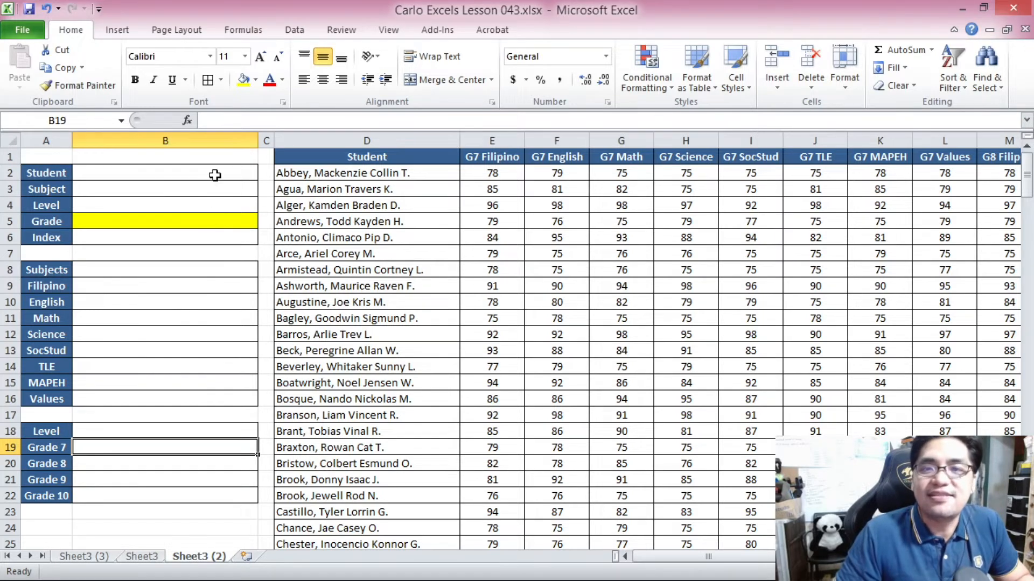
- Examine the three empty selection cells for Student, Subject and Level in B2 to B4
click(215, 175)
click(235, 191)
click(237, 202)
click(238, 176)
click(236, 187)
click(242, 205)
- Add list data validation to the Student cell B2 with the student names =$D$2:$D$201 as source
click(232, 171)
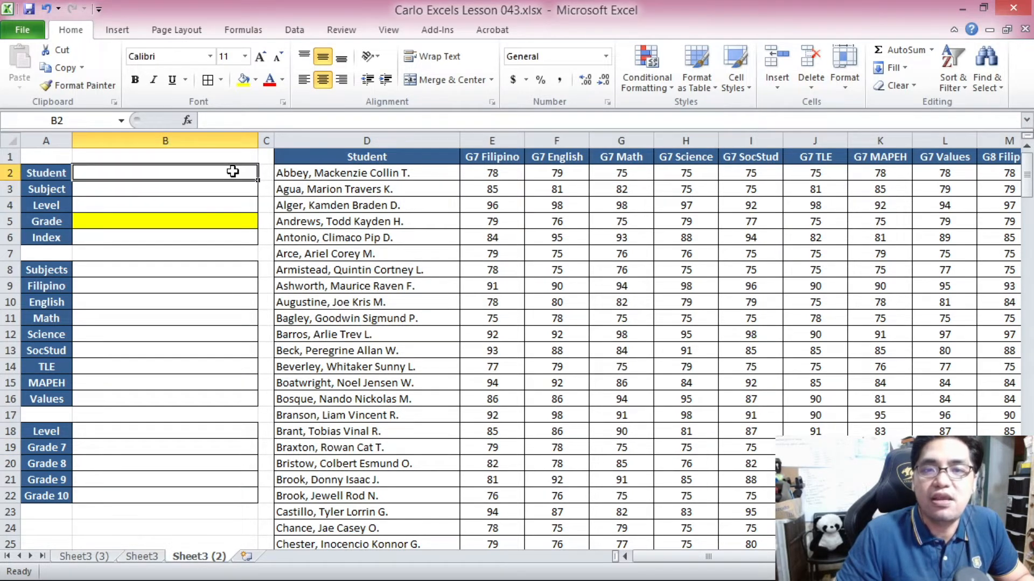
click(293, 31)
click(619, 83)
click(635, 105)
click(754, 155)
click(766, 202)
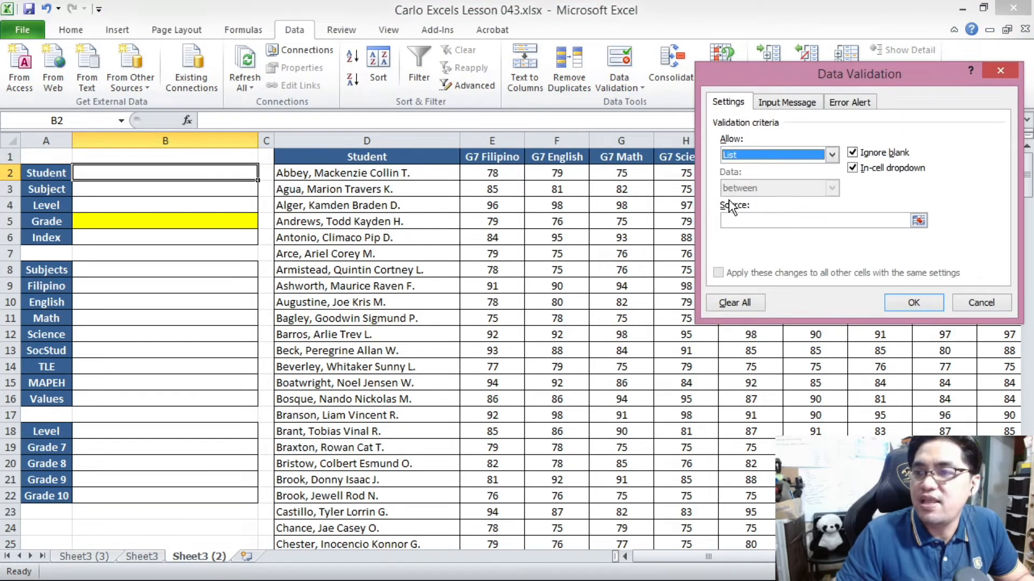
click(727, 221)
drag(411, 179, 363, 521)
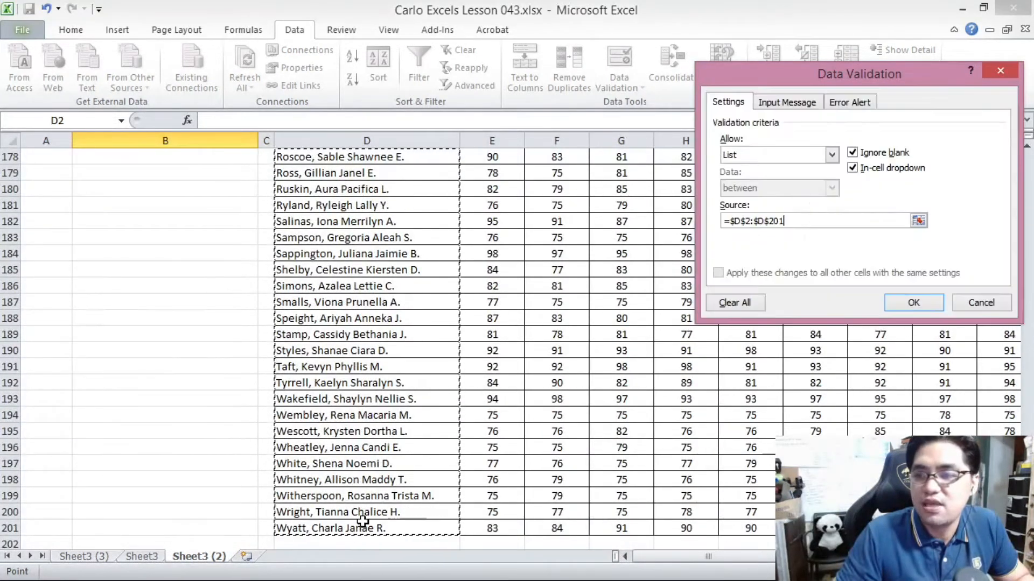
click(914, 303)
scroll(233, 349, up, 16)
scroll(233, 349, up, 5)
drag(1026, 379, 1027, 142)
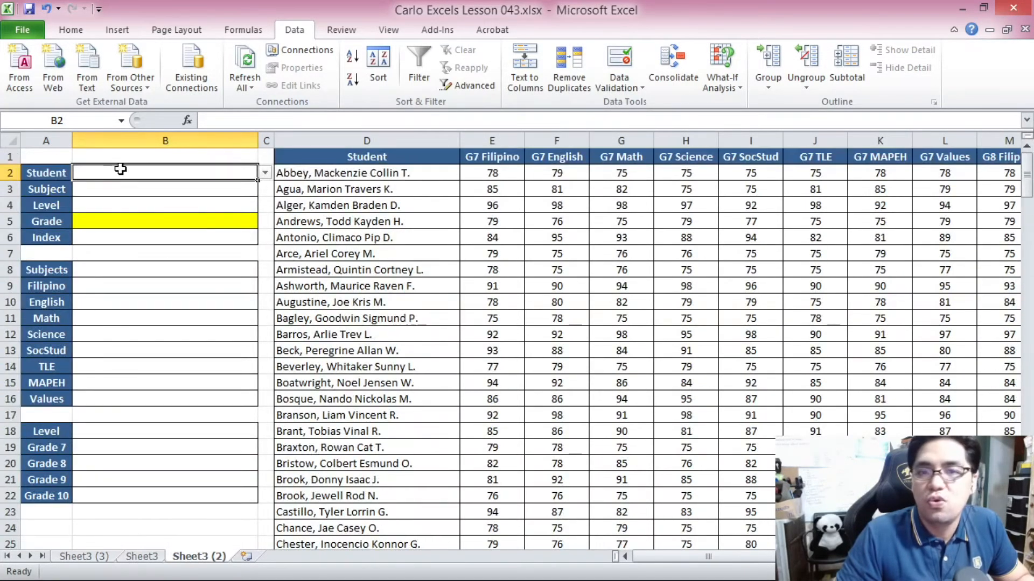
- Check the list of names offered by the Student dropdown in B2 without choosing one
click(264, 173)
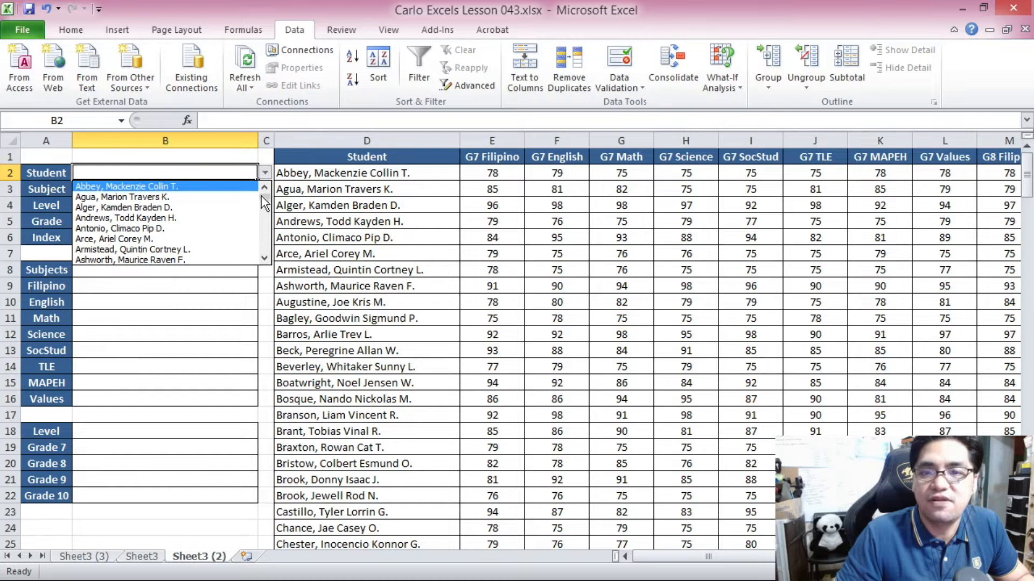
drag(265, 198, 264, 195)
click(165, 164)
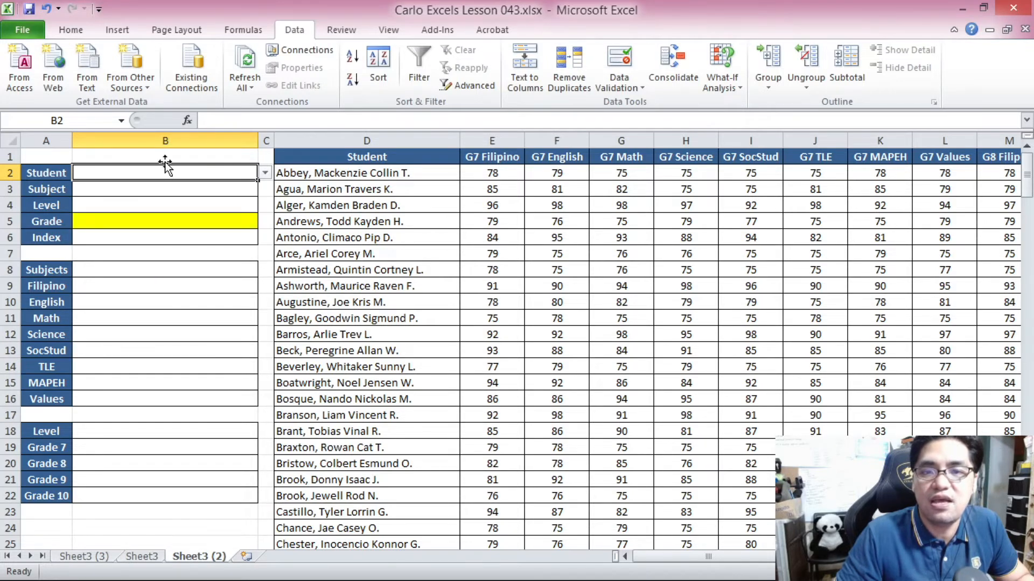
- Add list data validation to the Subject cell B3, using the subjects Filipino to Values in A9:A16 as source
click(183, 188)
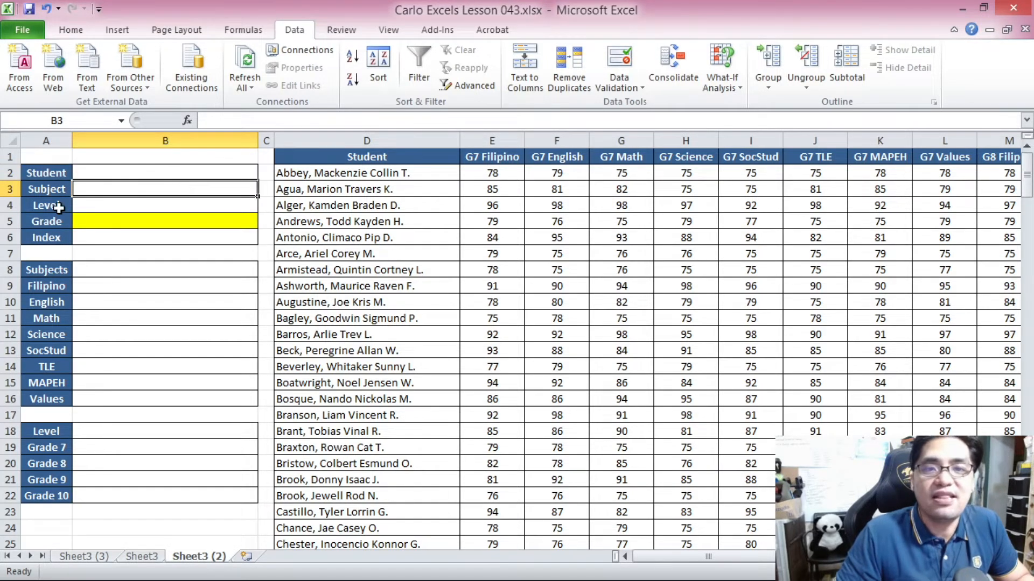
click(619, 84)
click(631, 101)
click(775, 154)
click(753, 200)
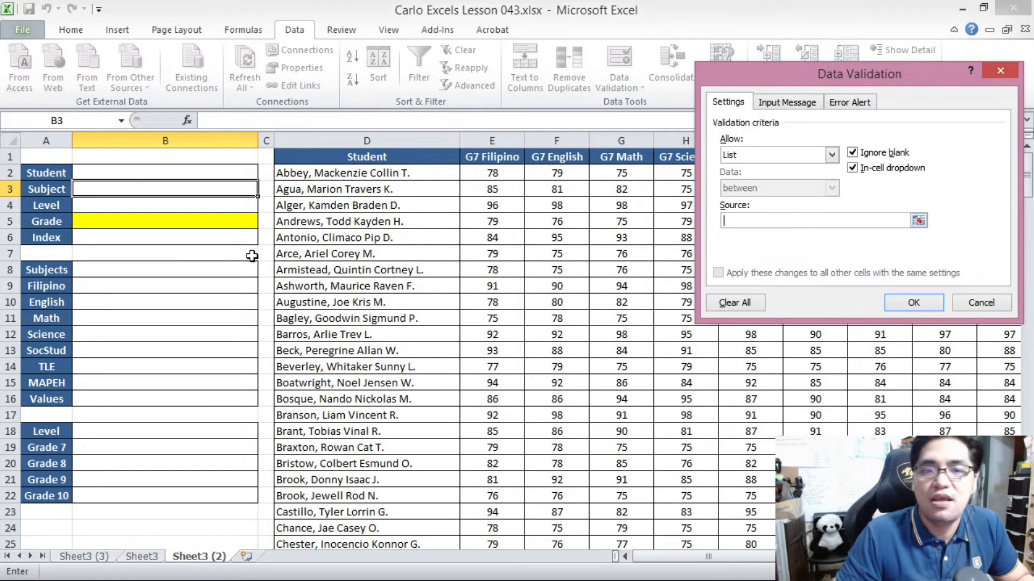
drag(52, 291, 49, 401)
click(914, 303)
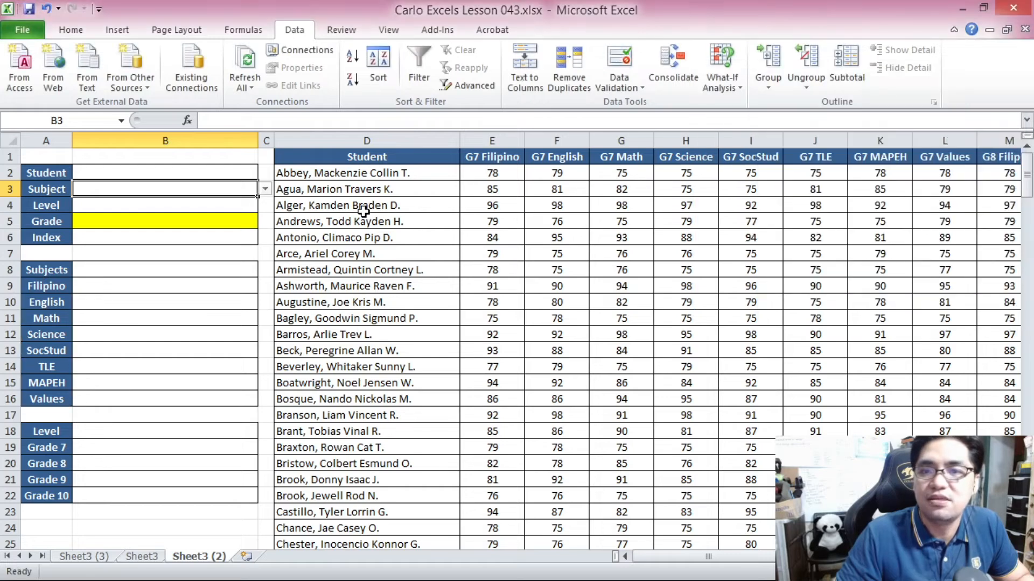
- Check the subjects offered by the dropdown in B3 without choosing one
click(265, 189)
click(174, 180)
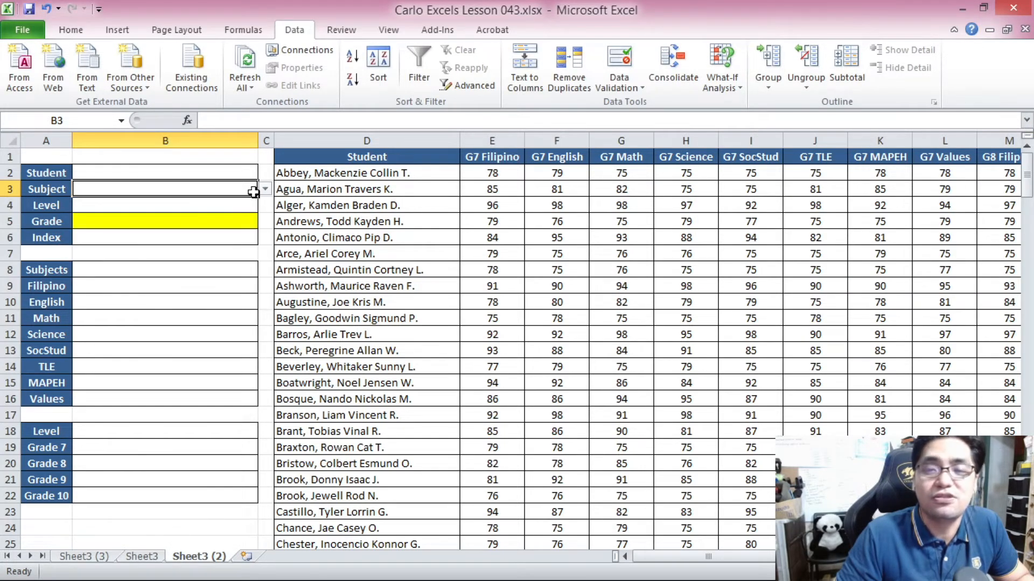
click(265, 190)
click(179, 175)
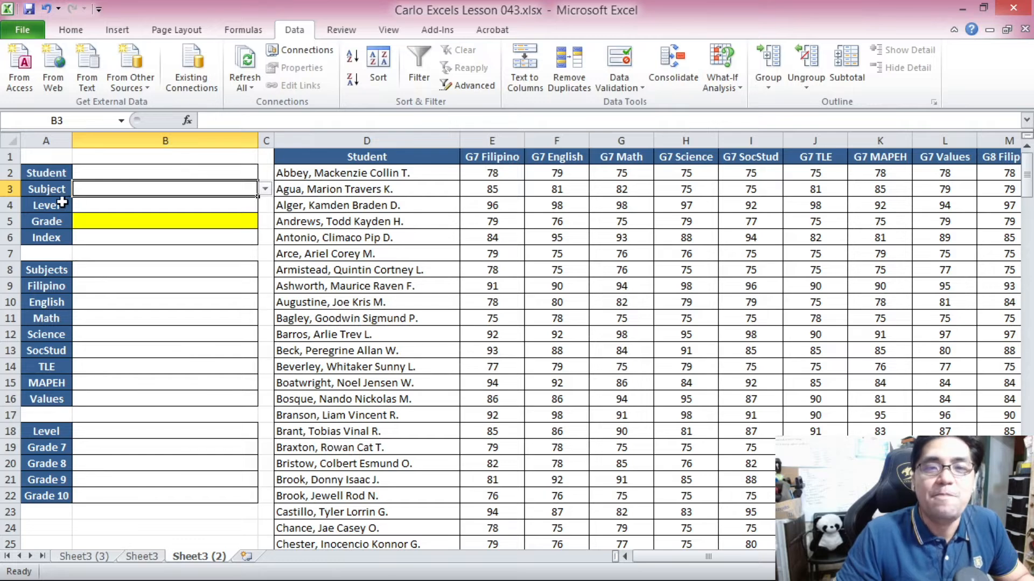
- Add list data validation to the Level cell B4 with Grade 7 to Grade 10, =$A$19:$A$22, as source
click(100, 205)
click(619, 84)
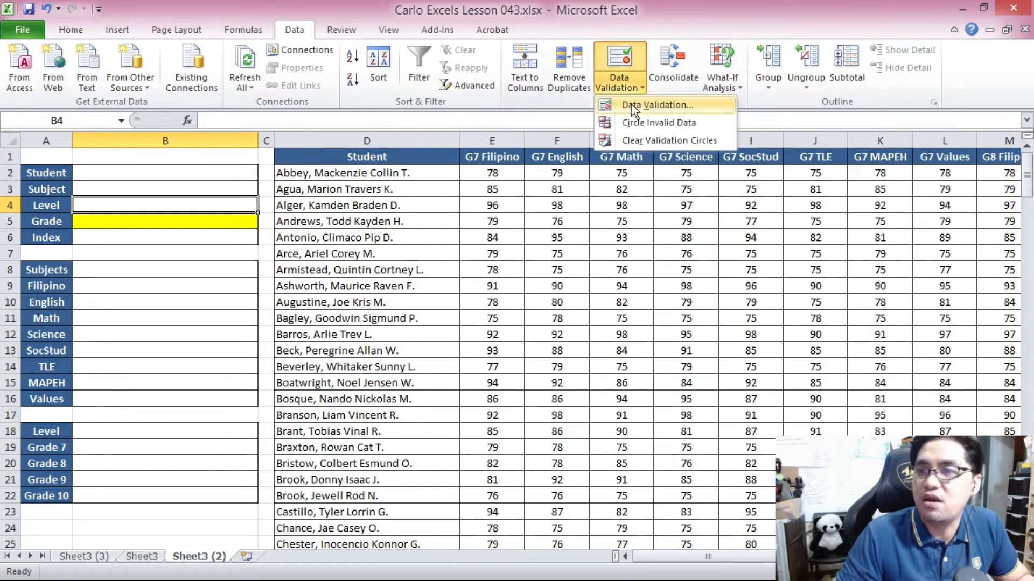
click(689, 105)
click(763, 157)
click(762, 198)
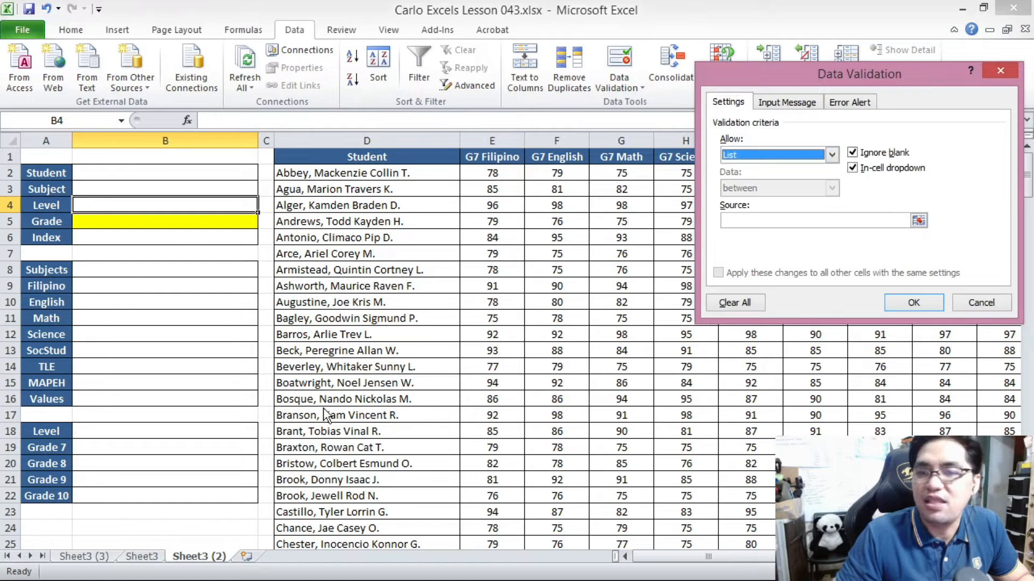
click(770, 220)
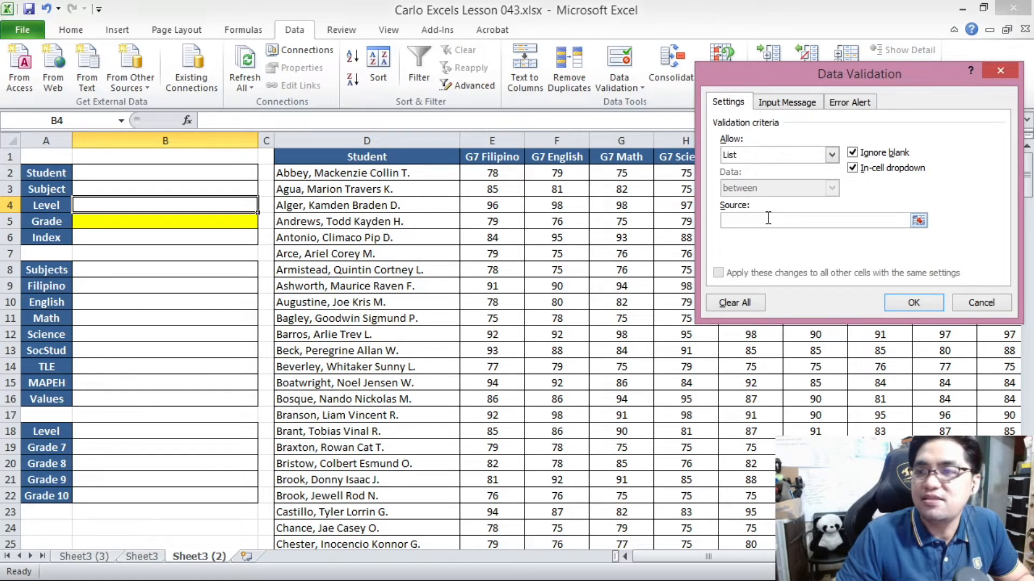
drag(46, 448, 55, 494)
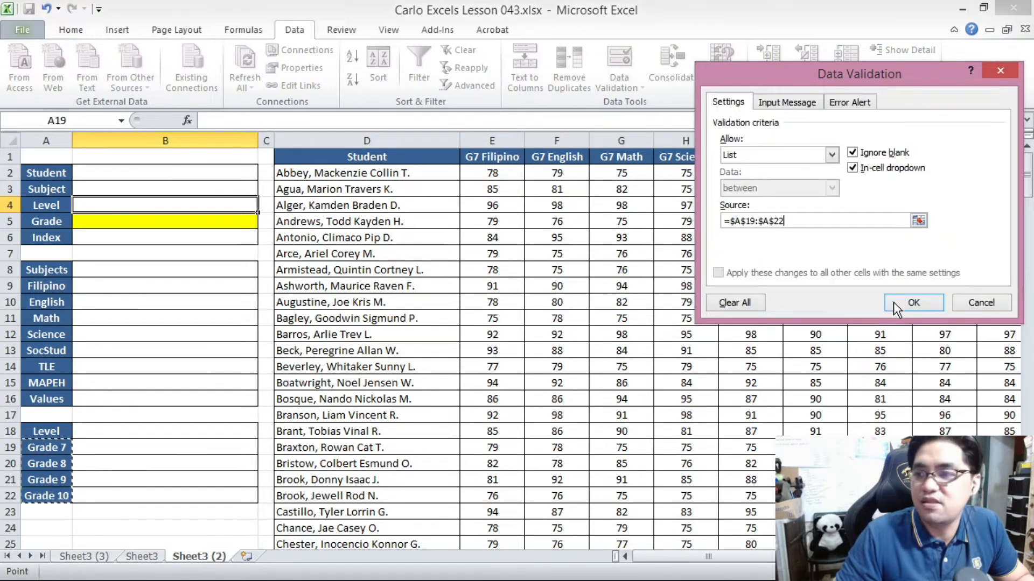
click(912, 302)
- Choose the first listed student in B2, Filipino as the subject in B3 and Grade 7 as the level in B4
click(244, 173)
click(265, 173)
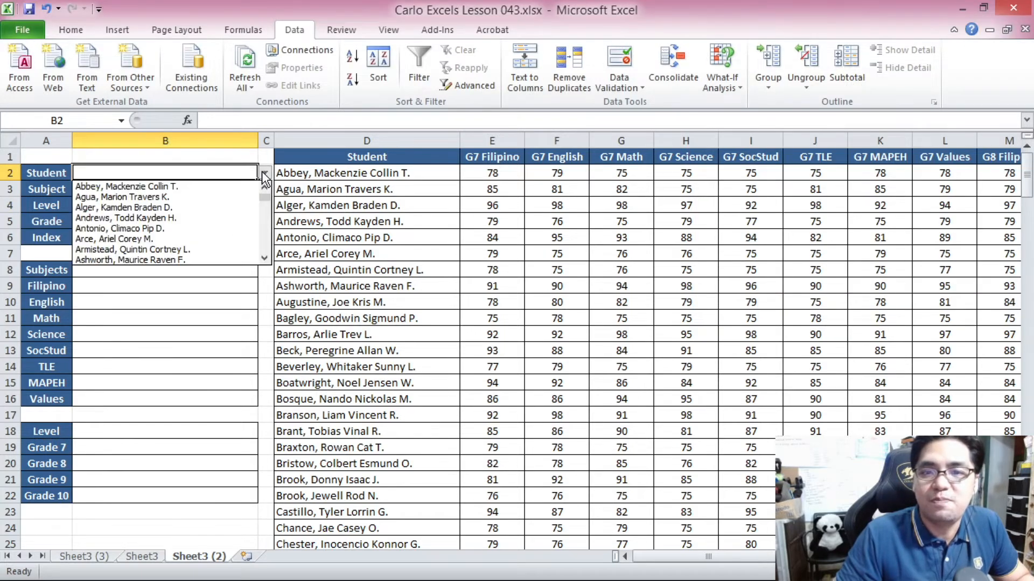
click(244, 185)
click(244, 190)
click(265, 189)
click(247, 198)
click(253, 205)
click(265, 205)
click(237, 218)
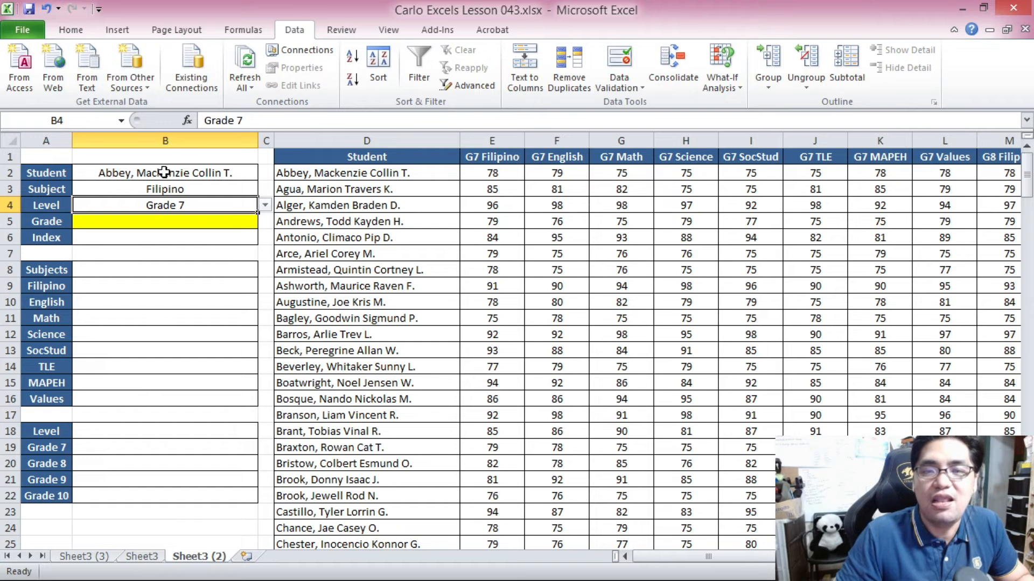
- Examine the Level helper table in A18 to B22 and its empty Grade 7 cell
click(115, 451)
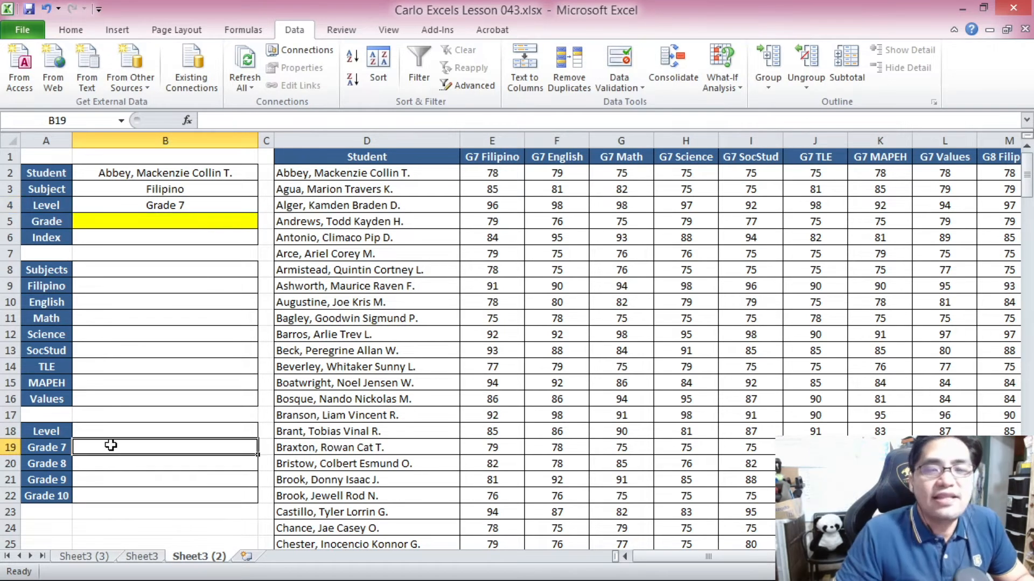
drag(61, 431, 144, 493)
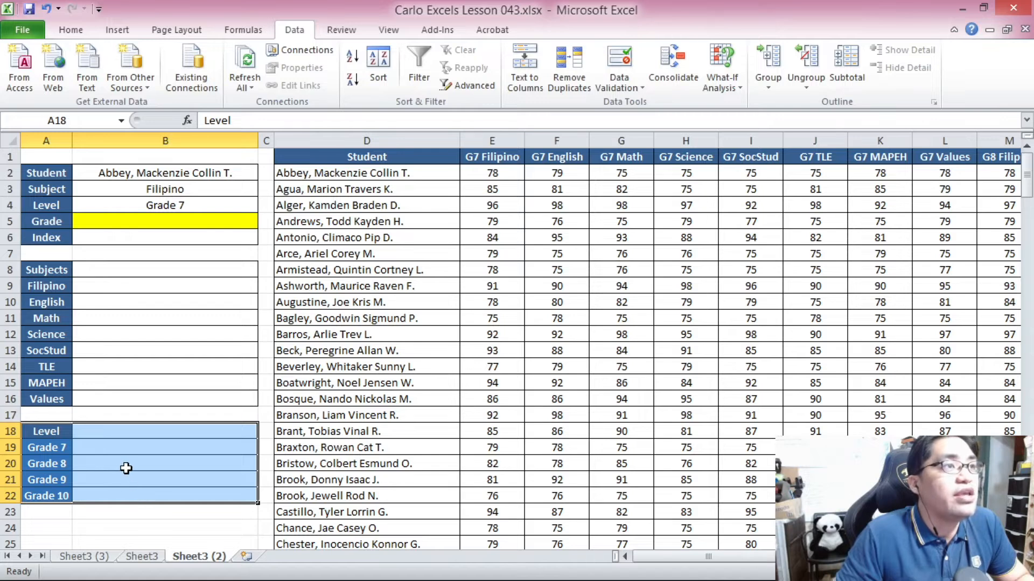
click(111, 453)
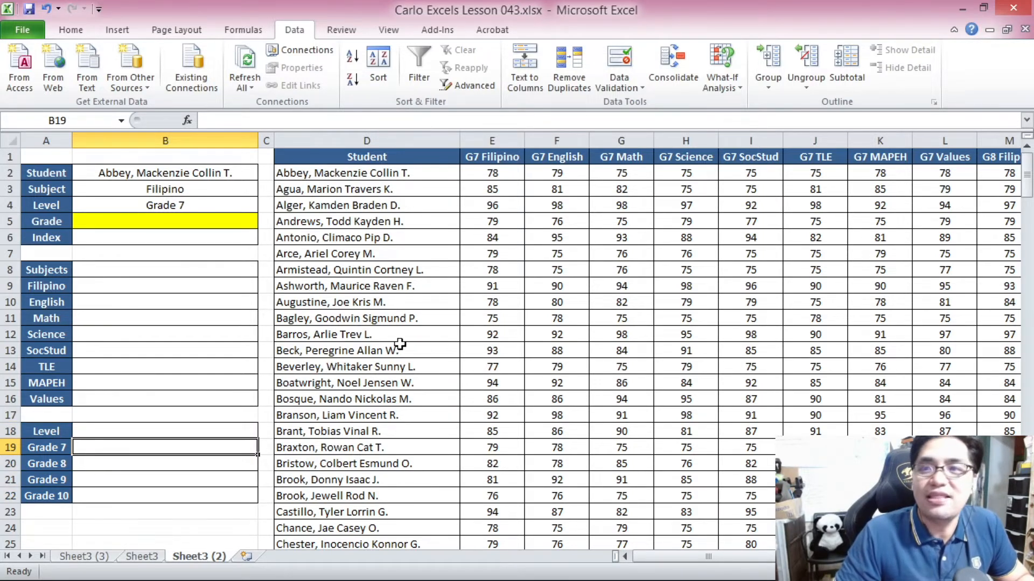
- Count the columns from Student to G7 Filipino, G8 Filipino and G9 Filipino by selecting across them
click(419, 237)
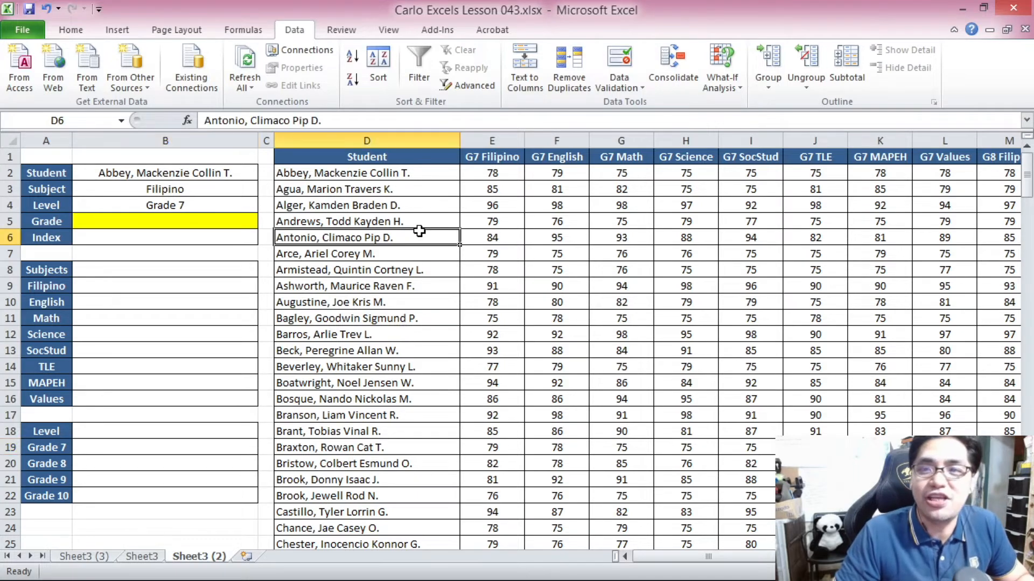
click(411, 135)
drag(445, 136, 493, 138)
drag(708, 556, 727, 556)
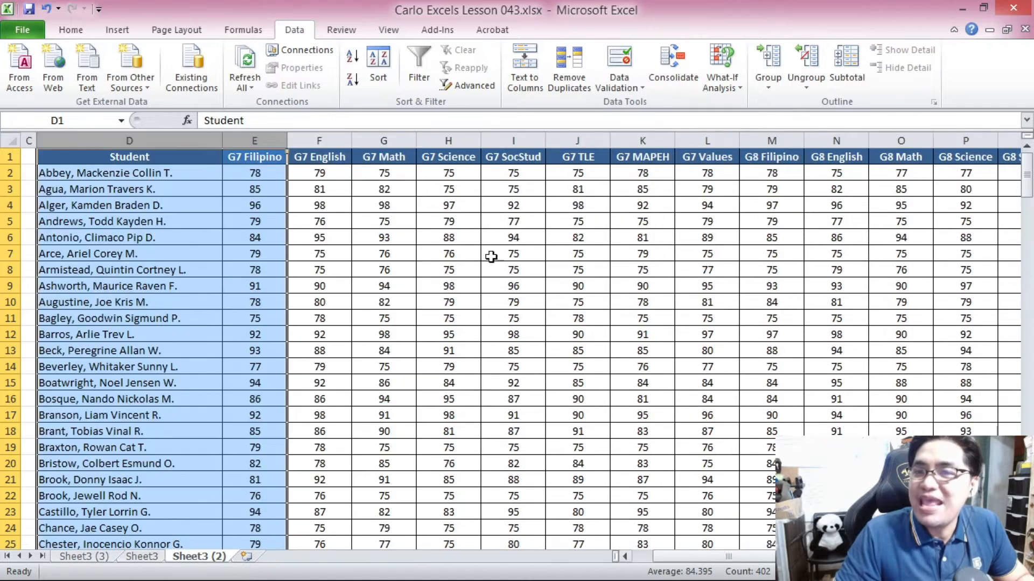
drag(161, 140, 775, 139)
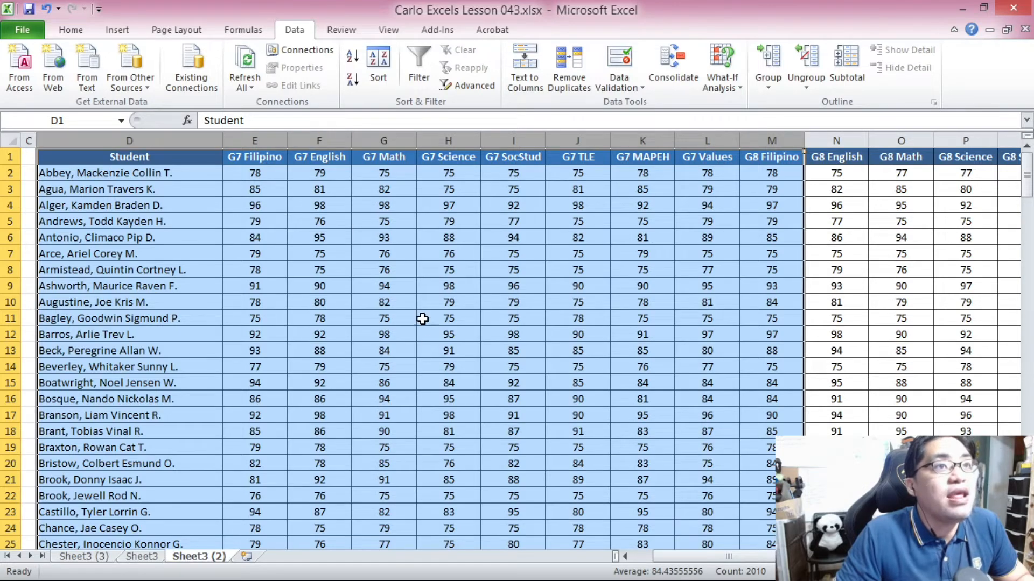
drag(190, 141, 719, 203)
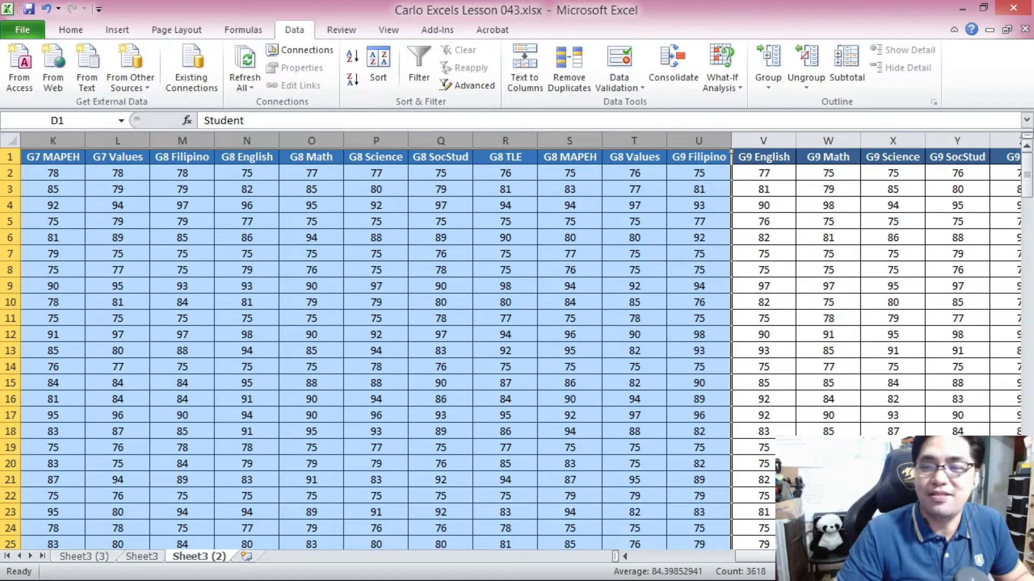
click(625, 557)
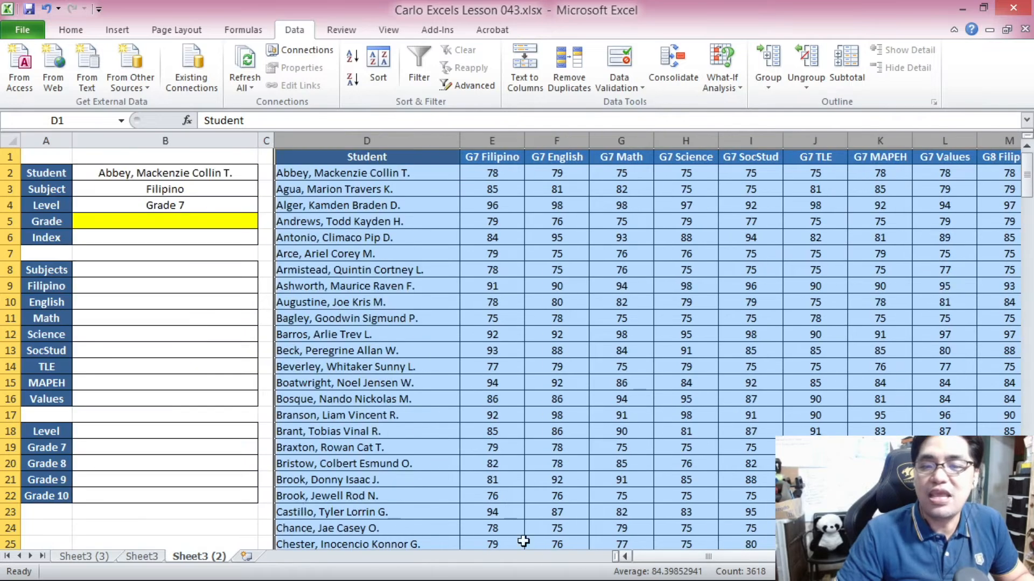
- Enter the starting column indexes 2 for Grade 7, 10 for Grade 8, 18 for Grade 9 and 26 for Grade 10 in B19 to B22
click(69, 447)
click(129, 448)
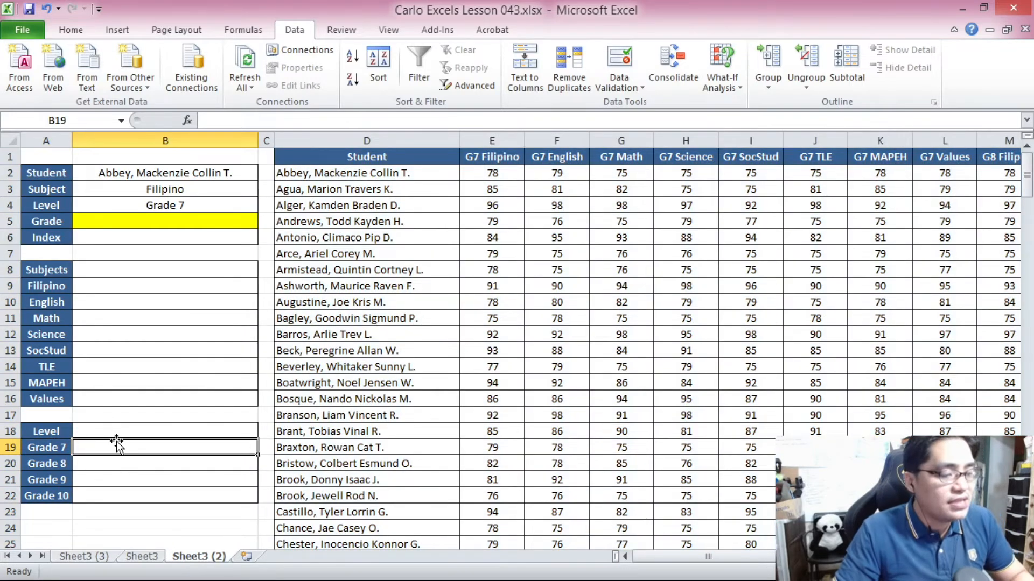
ctrl+scroll(135, 445, up, 5)
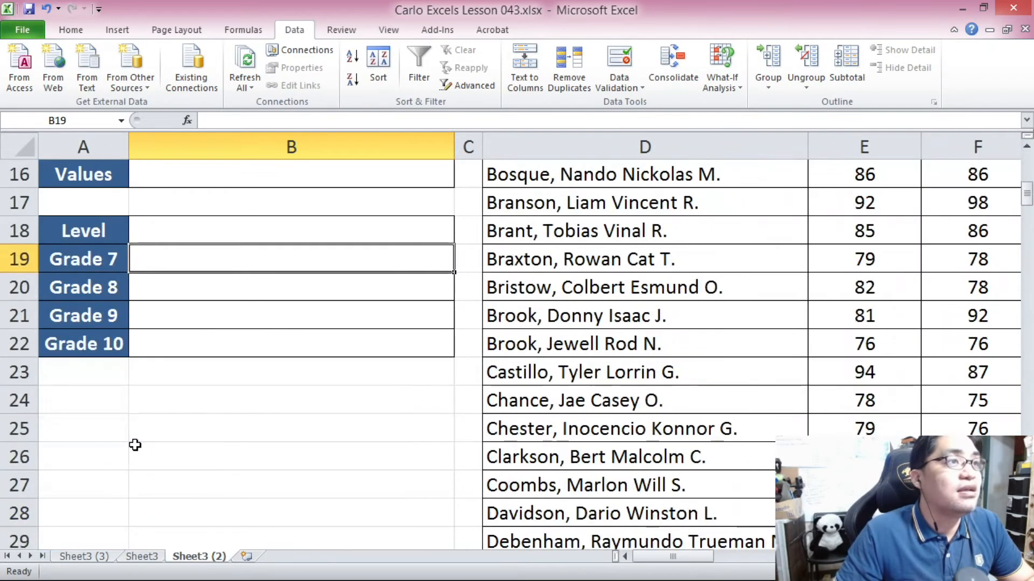
text(2)
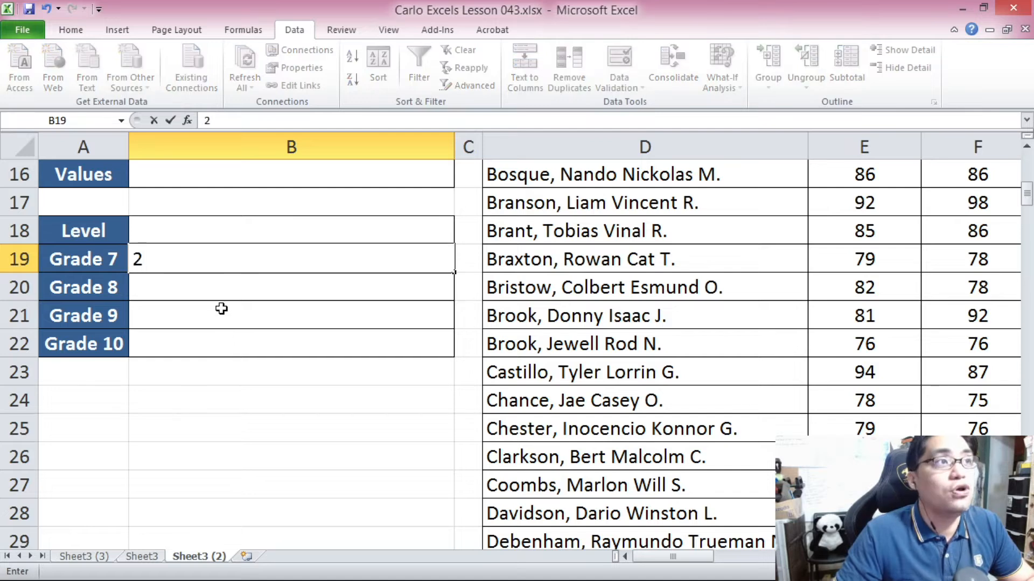
click(216, 288)
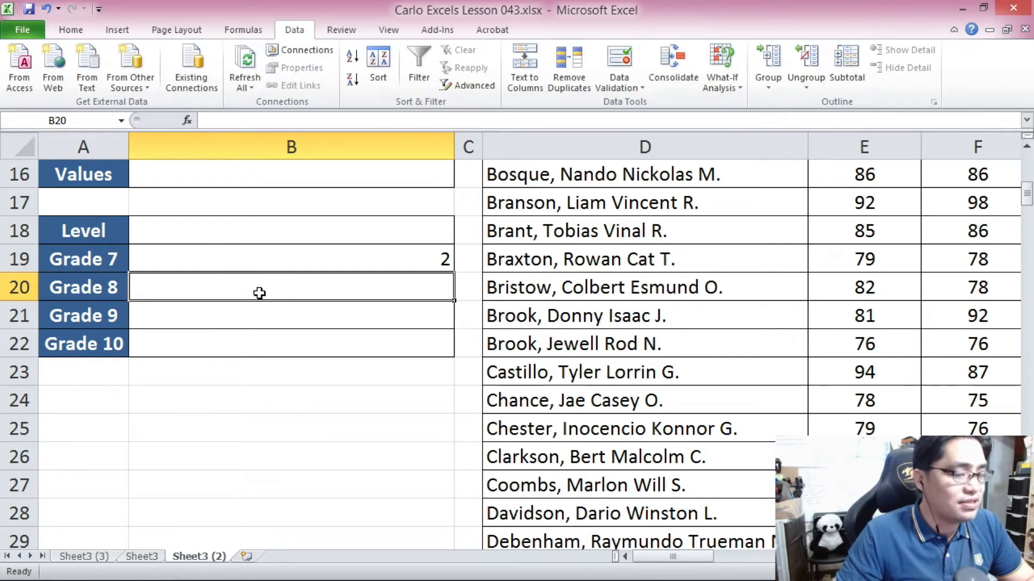
text(10)
click(278, 304)
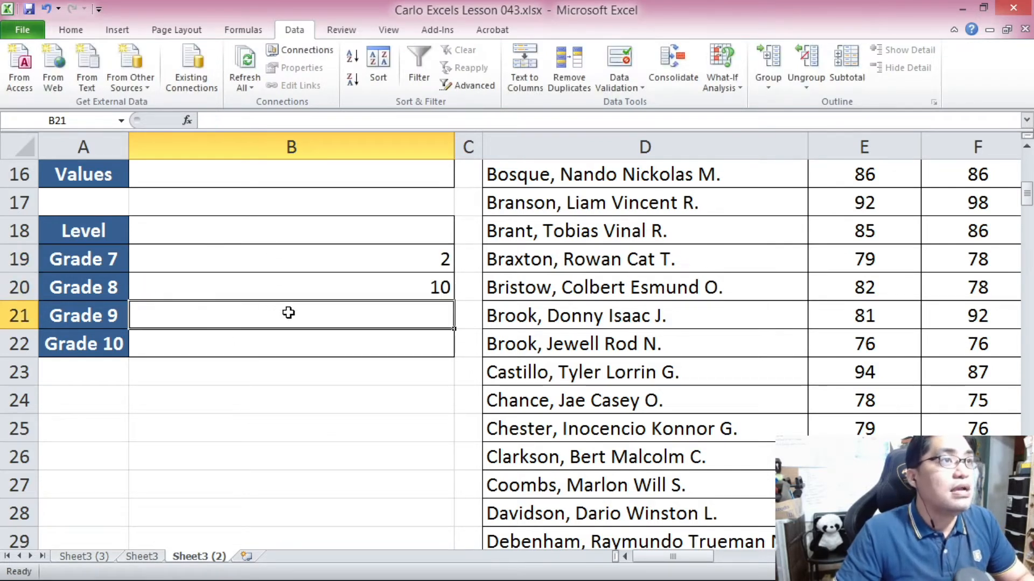
text(18)
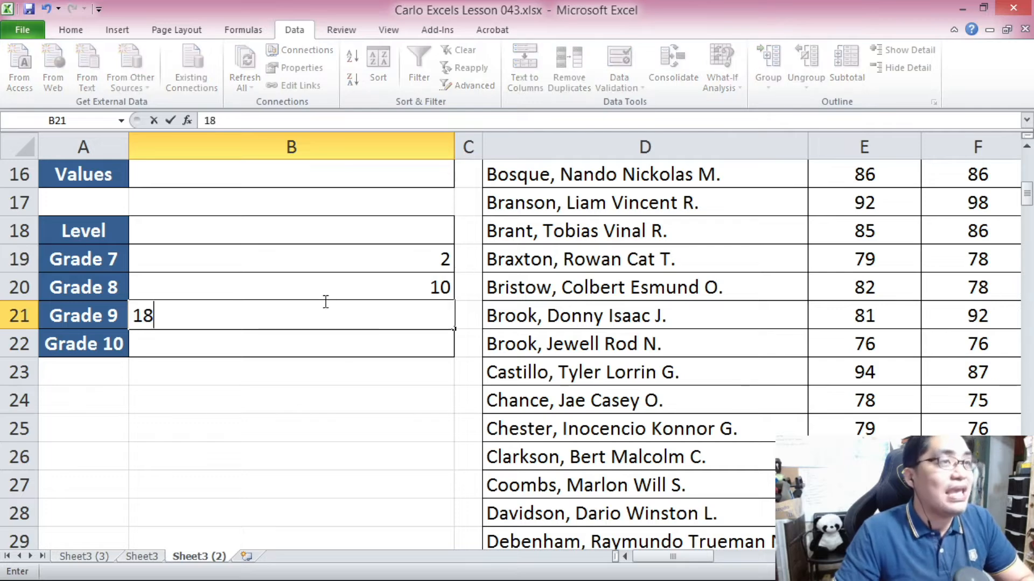
click(350, 342)
text(26)
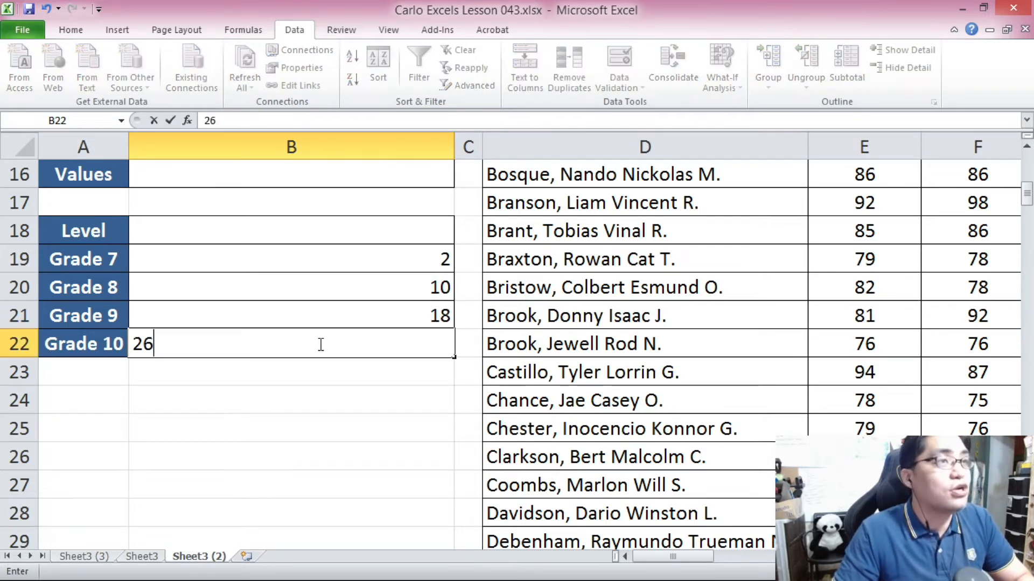
scroll(328, 346, up, 2)
click(339, 351)
ctrl+scroll(351, 361, down, 4)
click(122, 448)
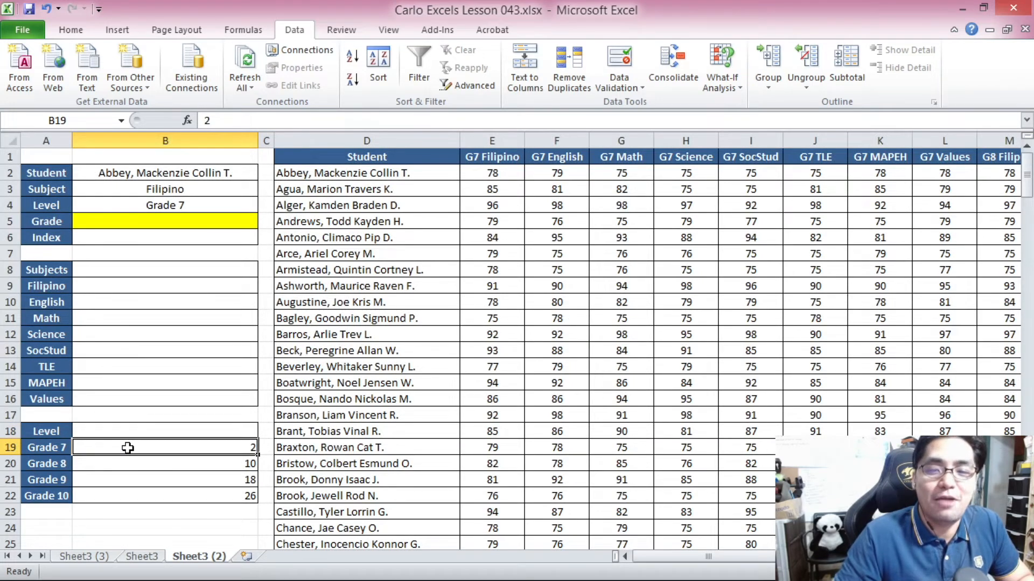
- Enter =VLOOKUP(B4,A19:B22,2,FALSE) in B18 to return the starting column index for the chosen level
drag(127, 448, 128, 498)
click(114, 433)
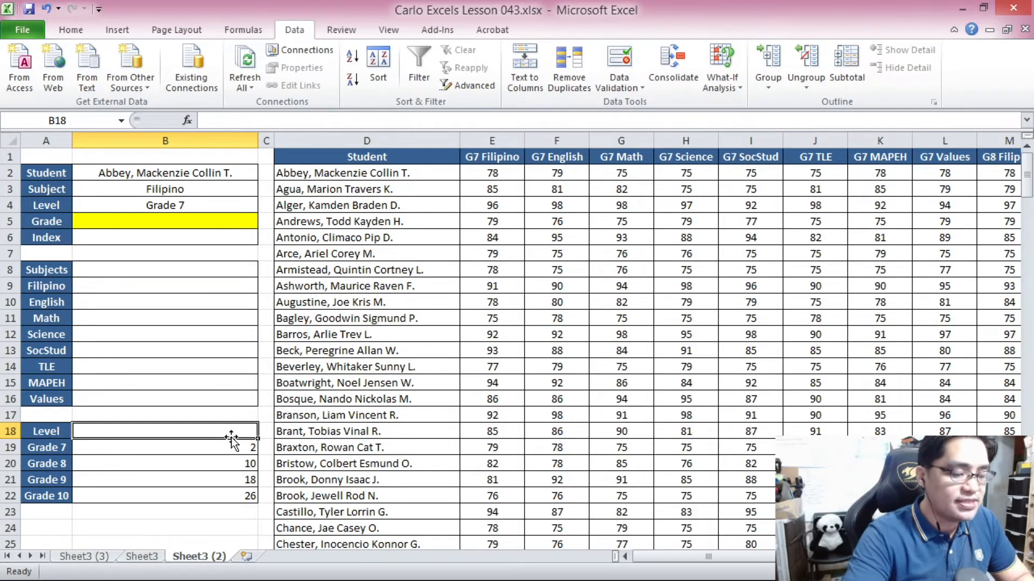
text(=VLOOKUP()
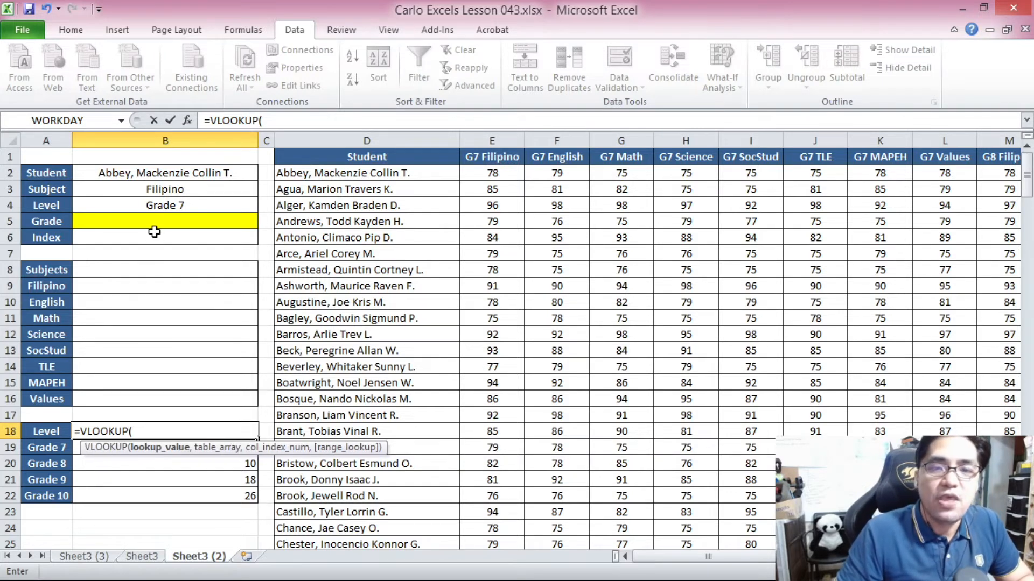
click(151, 206)
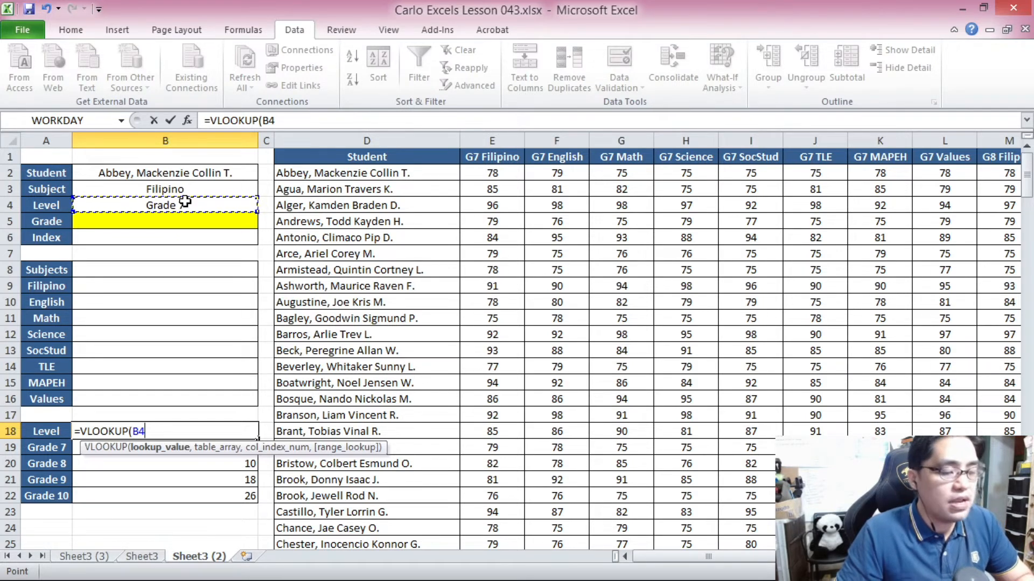
text(,)
drag(48, 448, 124, 491)
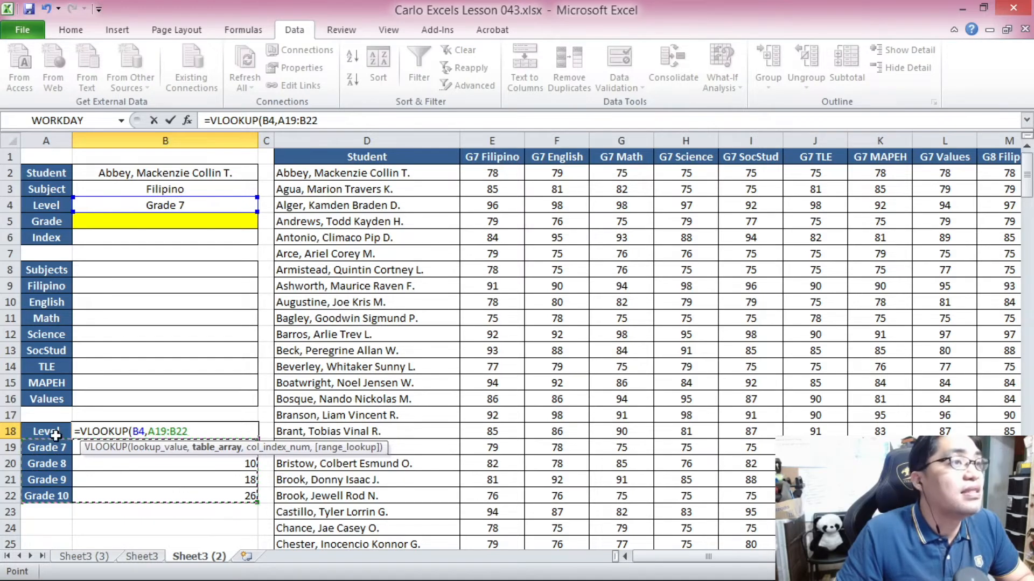
text(,)
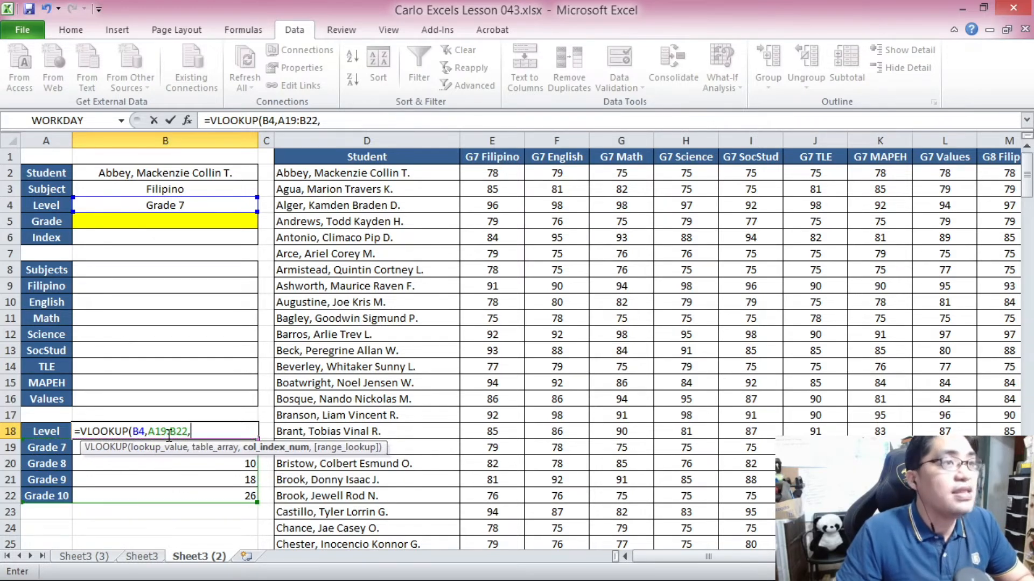
text(2)
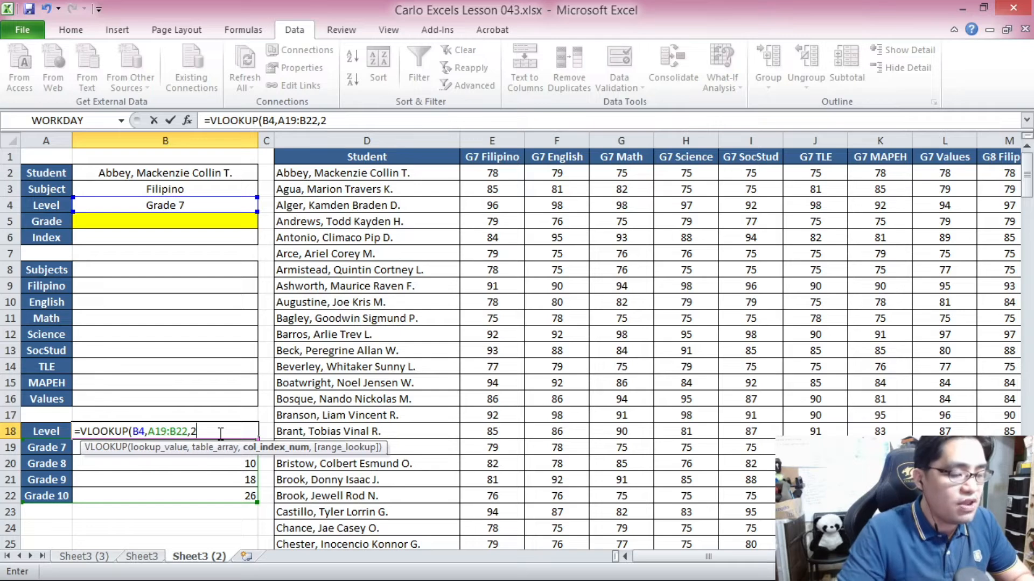
text(,FALSE))
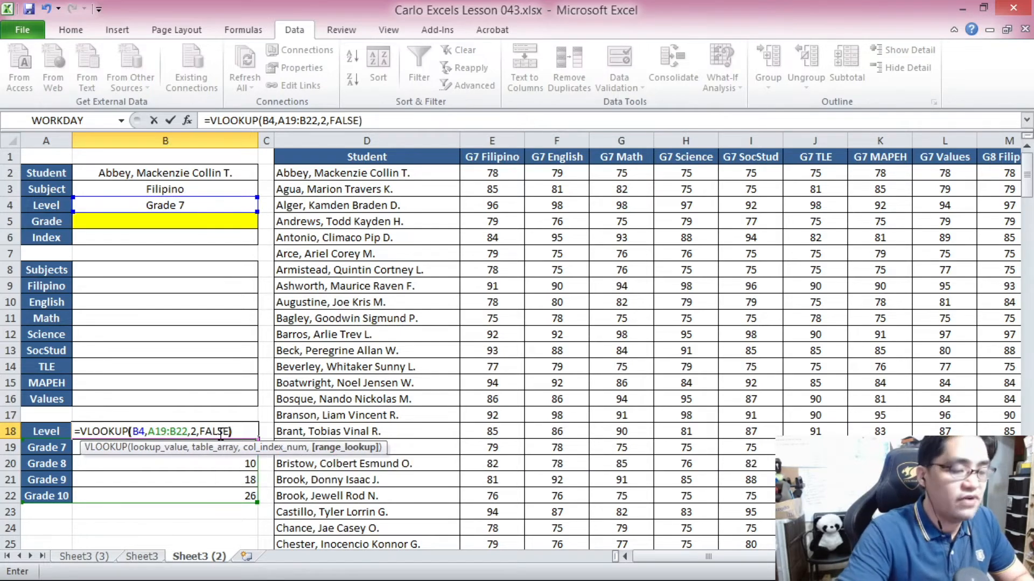
key(Return)
- Fill the Level lookup cell B18 with light orange and center the values in B18 to B22
click(221, 434)
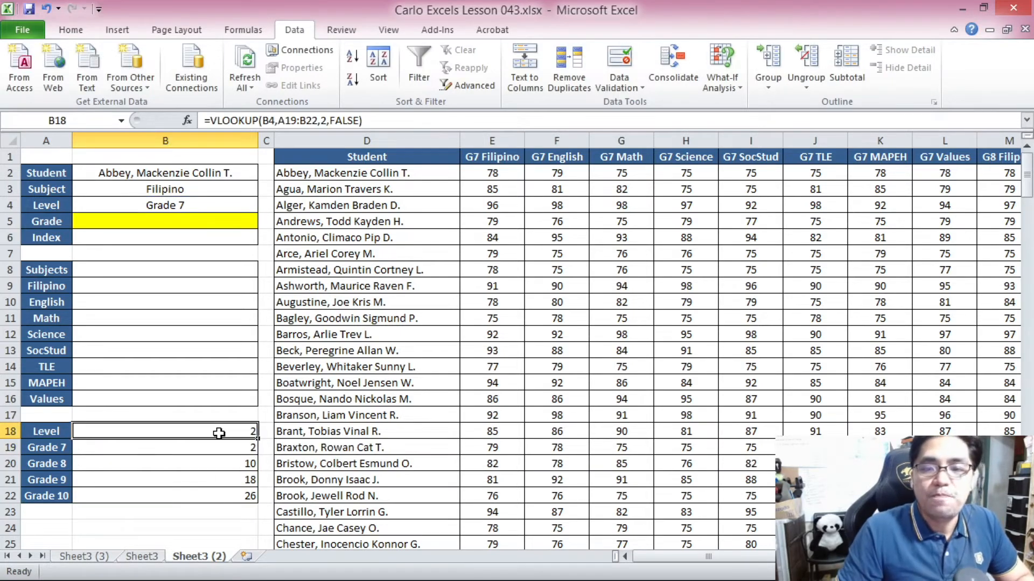
click(74, 31)
click(254, 82)
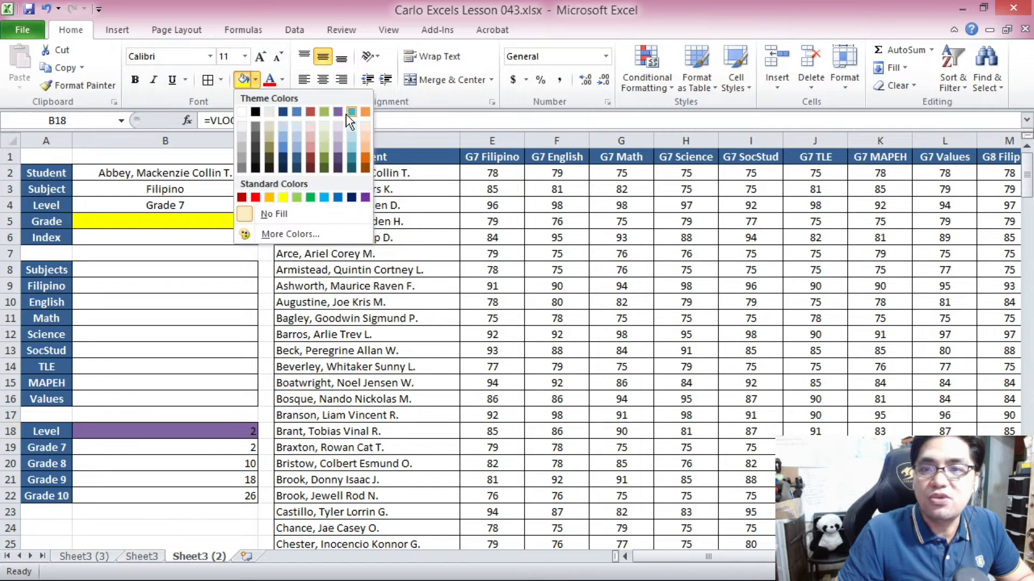
click(369, 139)
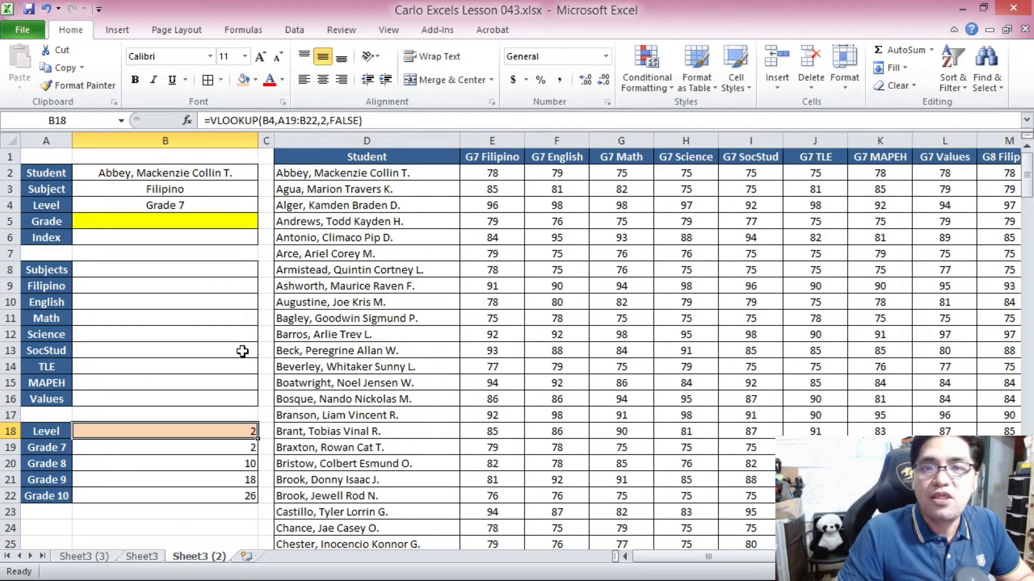
drag(206, 430, 233, 490)
click(323, 80)
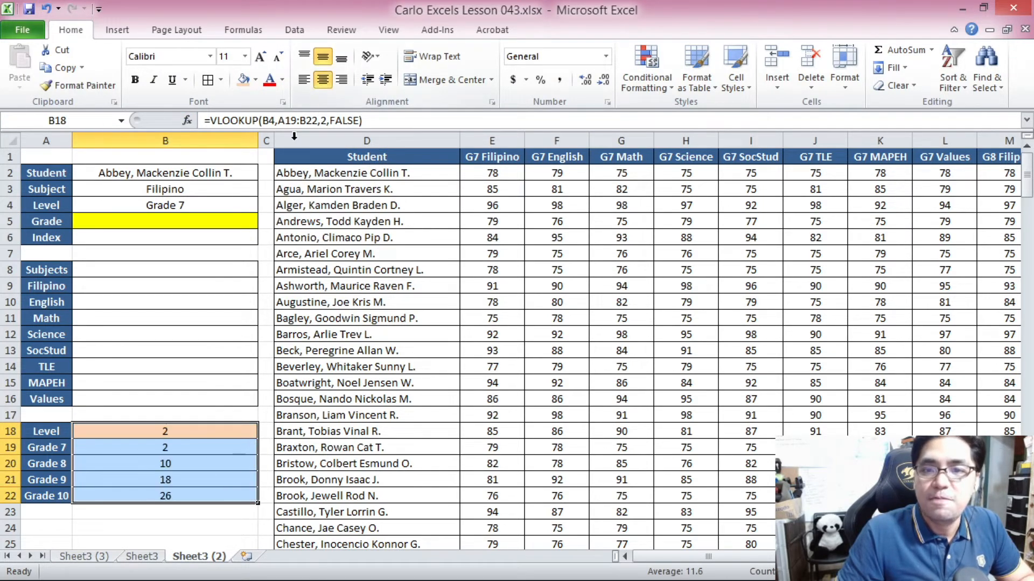
- Test the Level lookup in B18 by switching B4 through the grade levels, including Grade 9, and ending on Grade 10
click(220, 204)
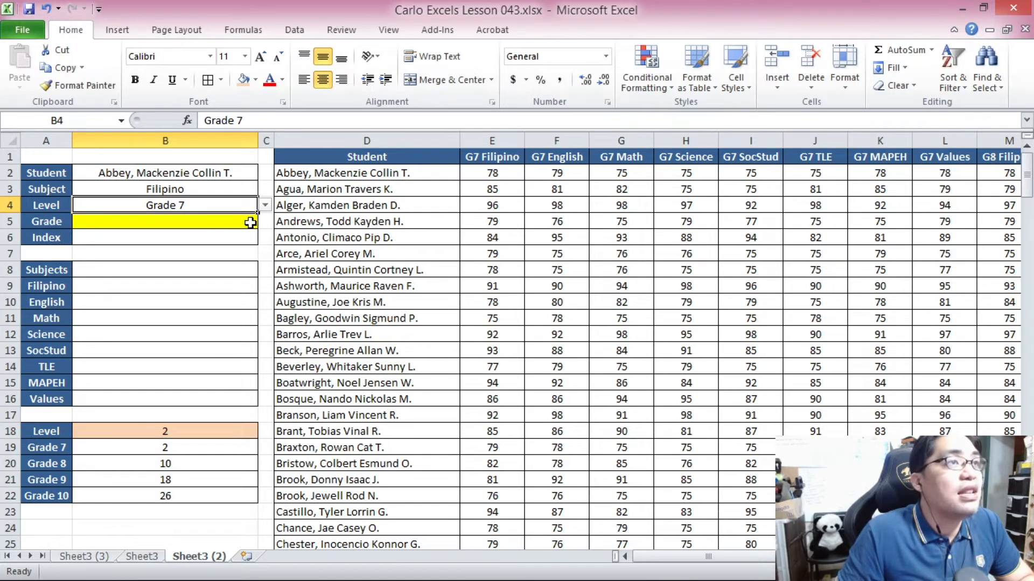
click(186, 431)
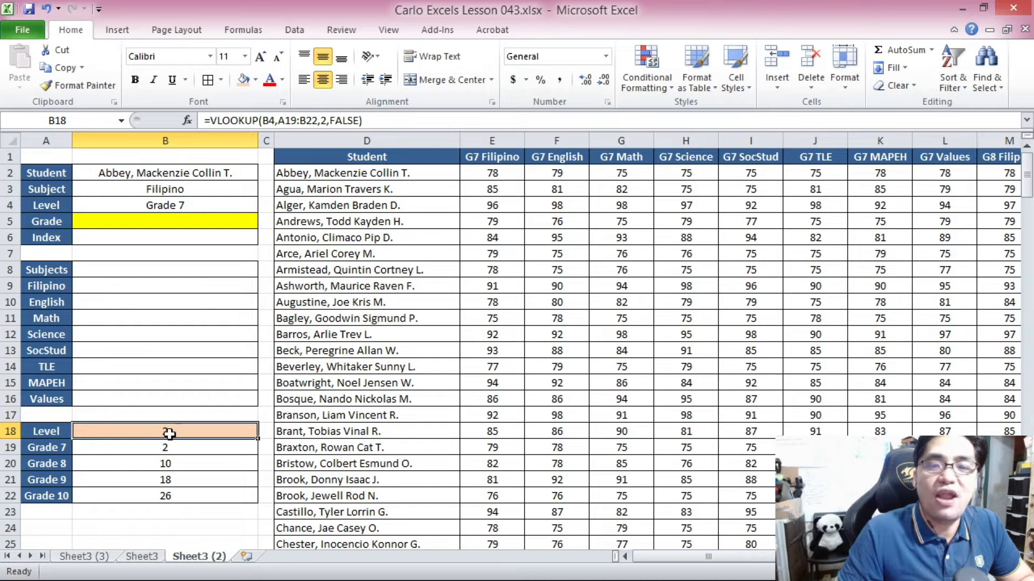
click(240, 211)
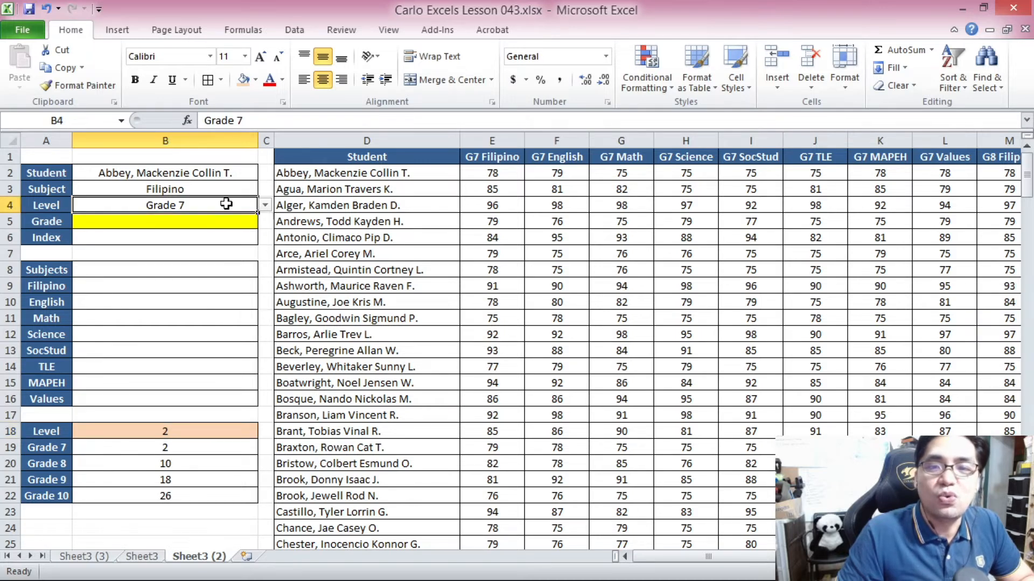
click(265, 205)
click(237, 228)
click(265, 207)
click(226, 237)
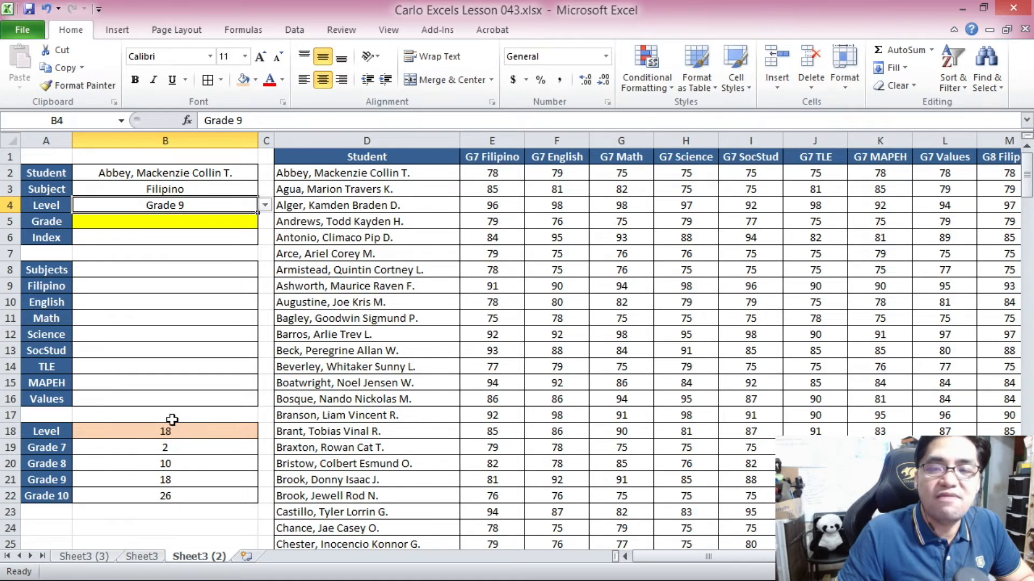
click(265, 206)
click(200, 249)
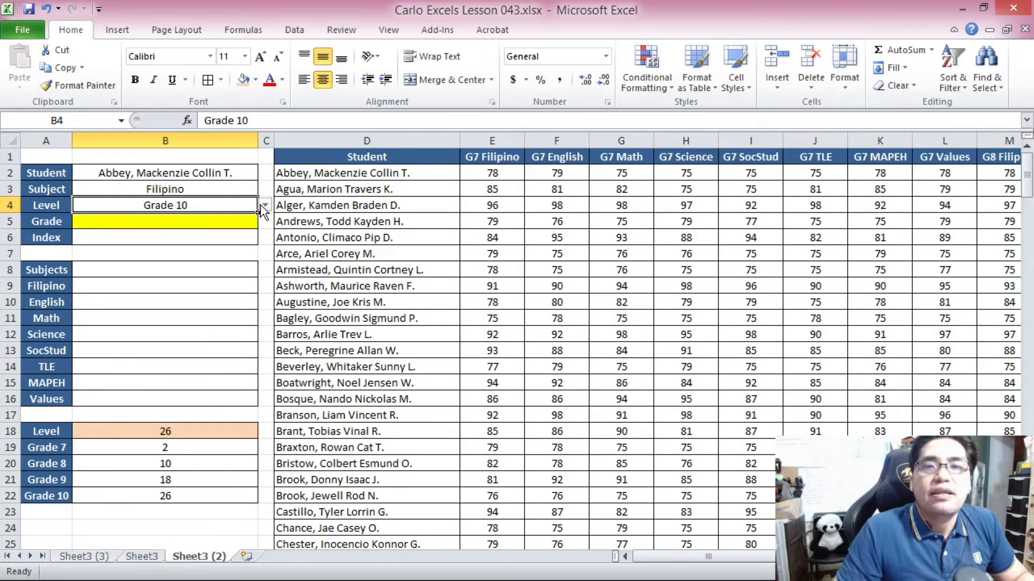
- Examine the order of the subject columns from G7 Filipino to G7 Values for the empty Subjects table
click(175, 333)
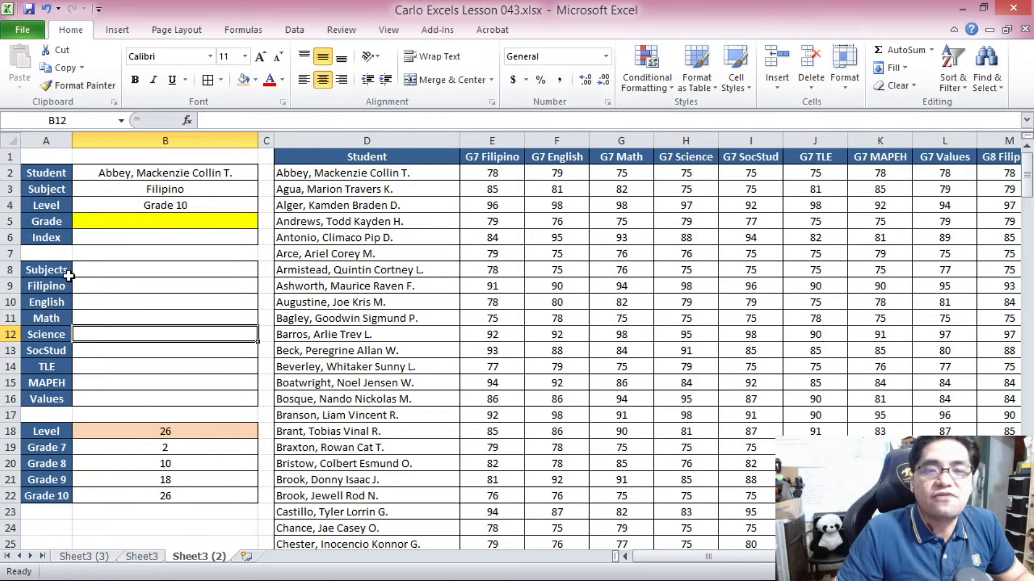
click(87, 286)
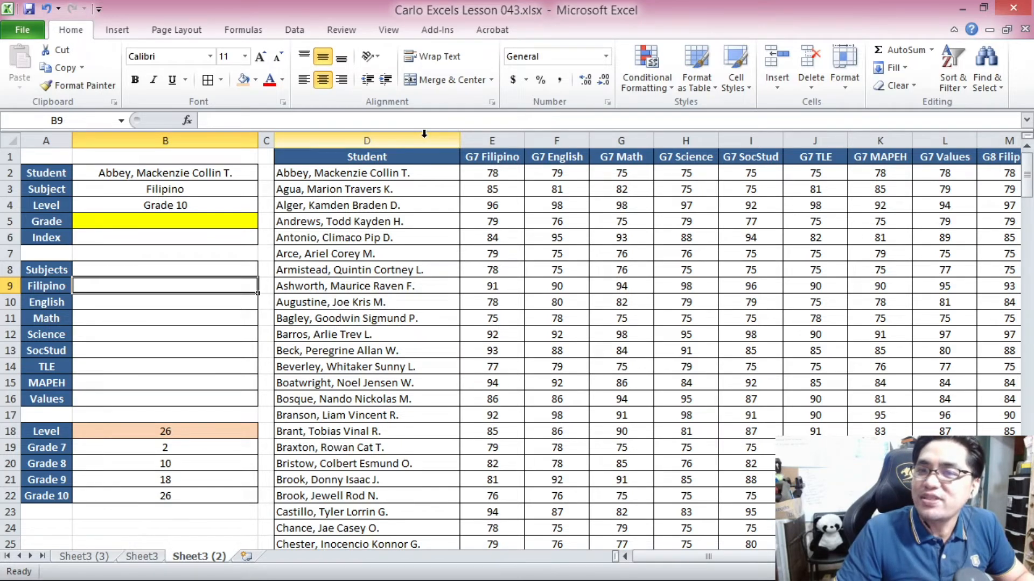
drag(424, 134, 482, 138)
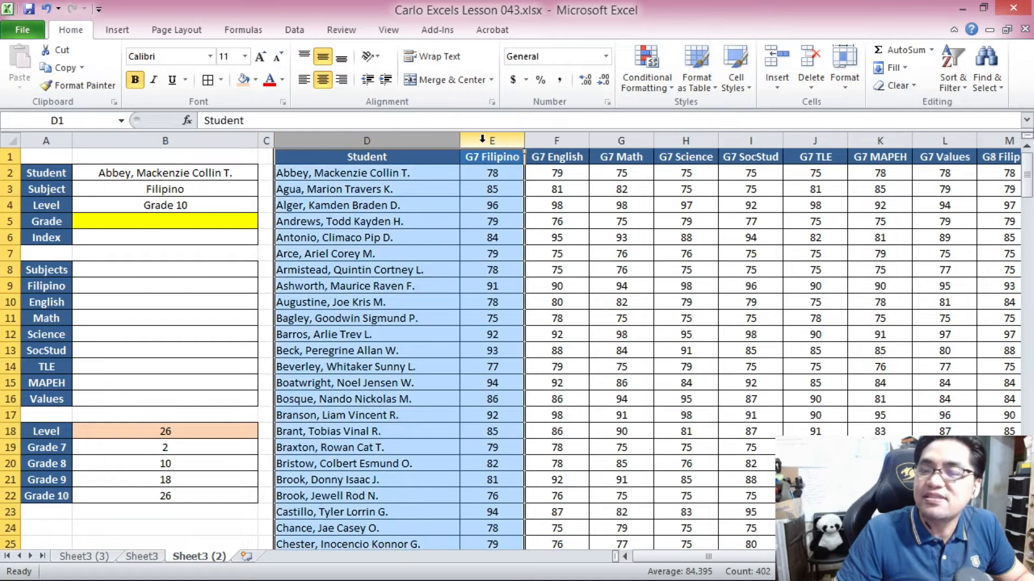
click(485, 139)
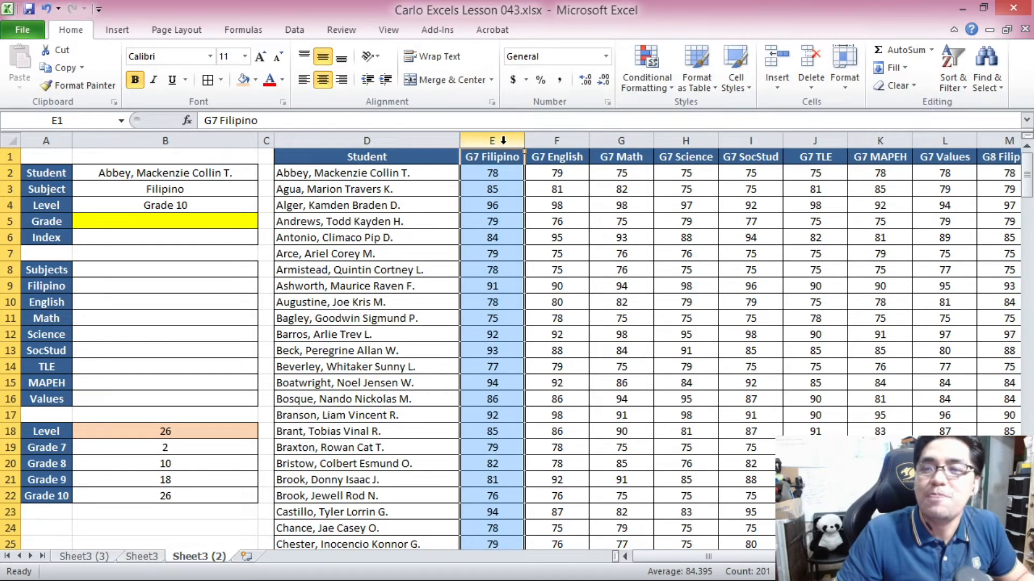
click(544, 139)
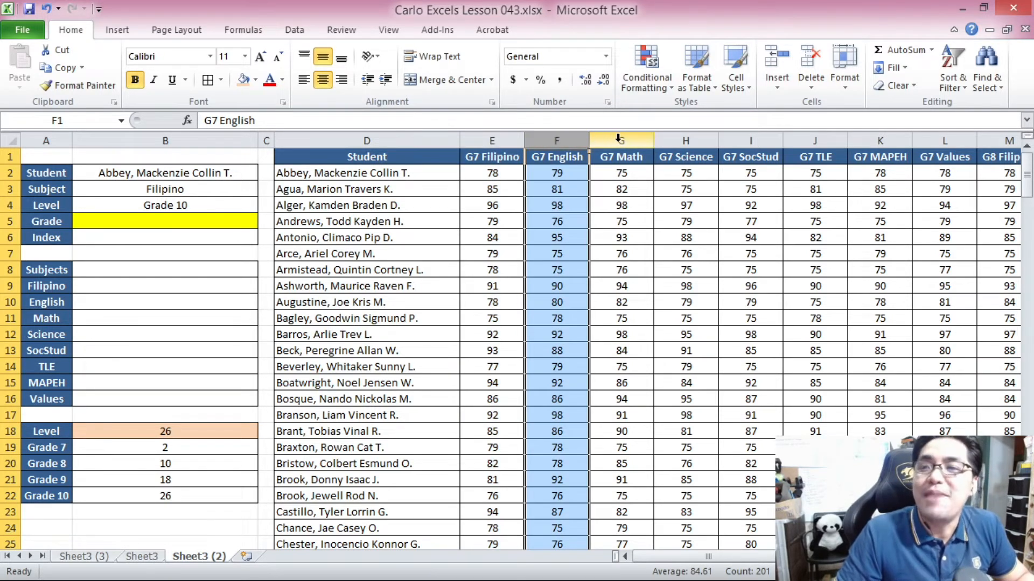
click(618, 138)
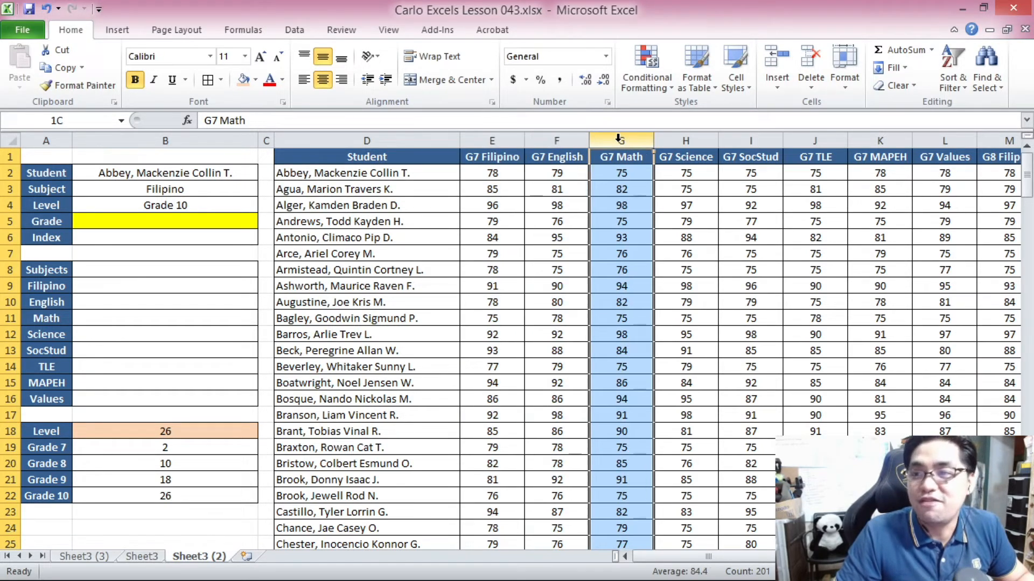
click(675, 140)
click(748, 139)
click(814, 140)
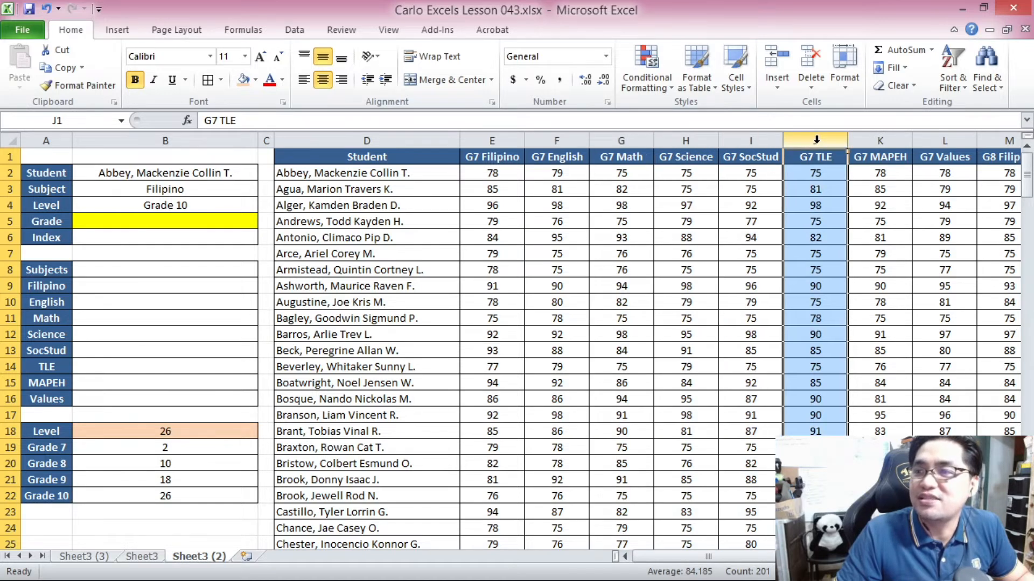
click(879, 140)
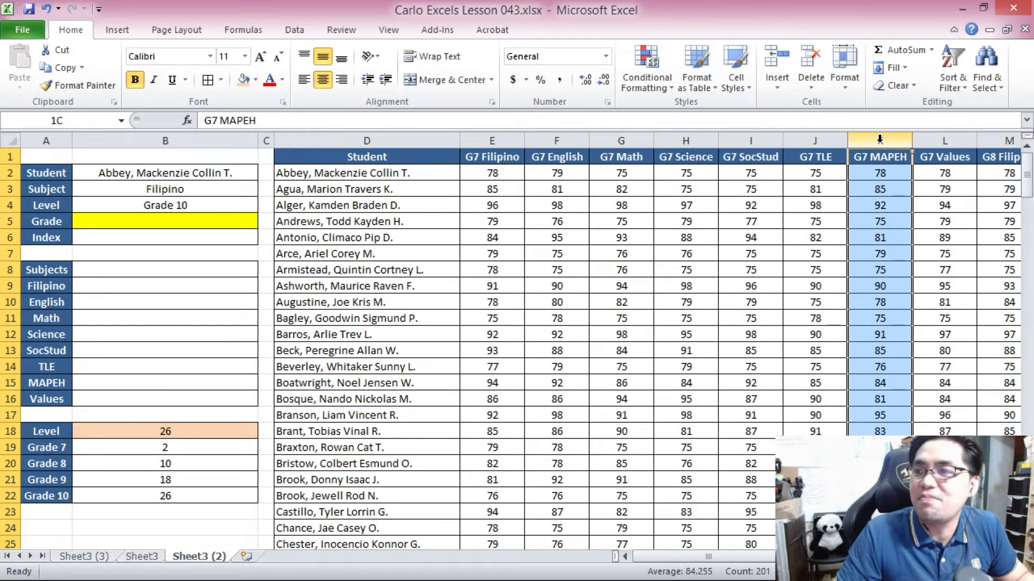
click(936, 140)
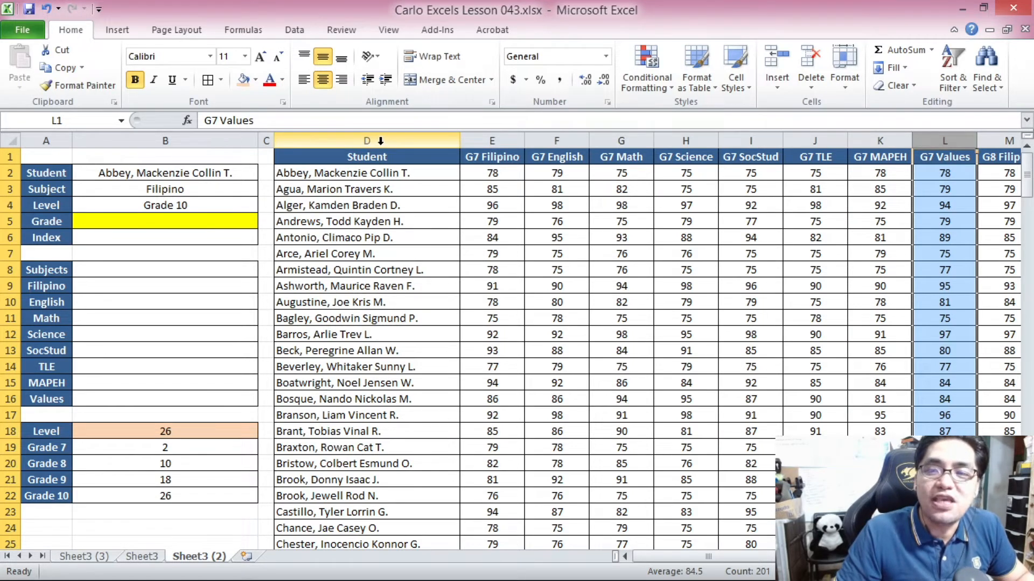
- Trace down each Grade 7 subject column from G7 Filipino to G7 Values to work out its offset from Filipino
click(487, 135)
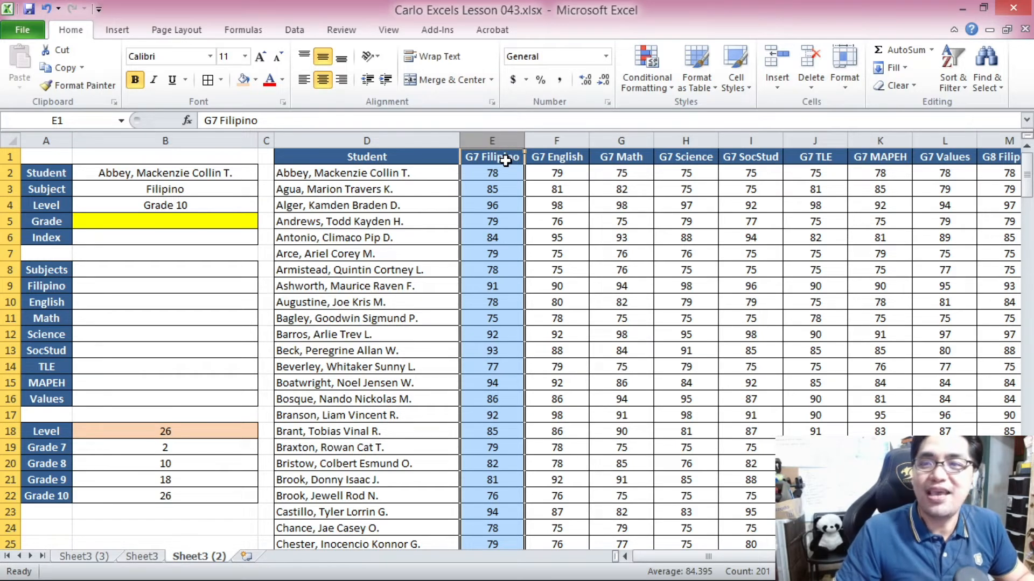
drag(502, 158, 492, 318)
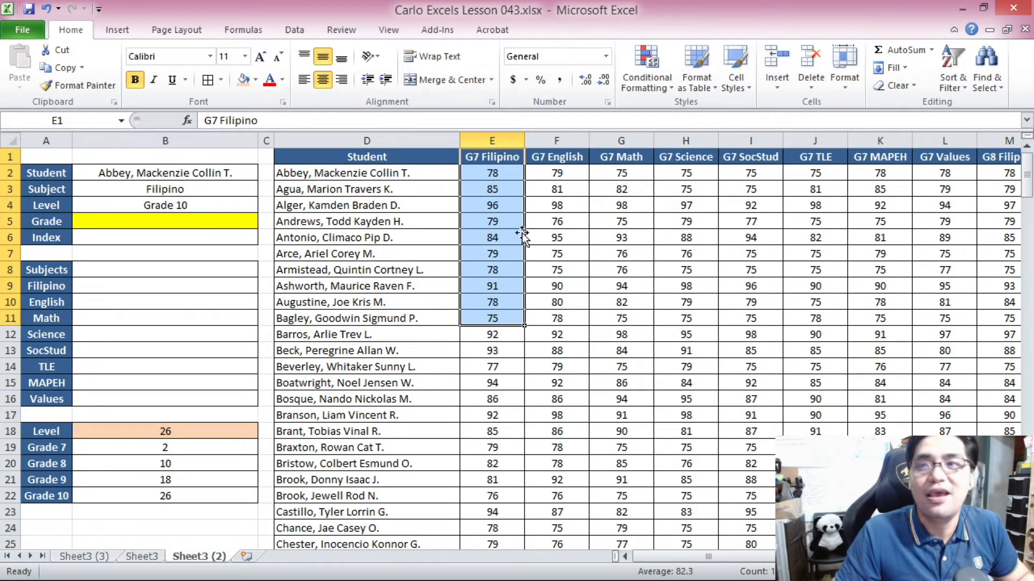
drag(553, 156, 553, 334)
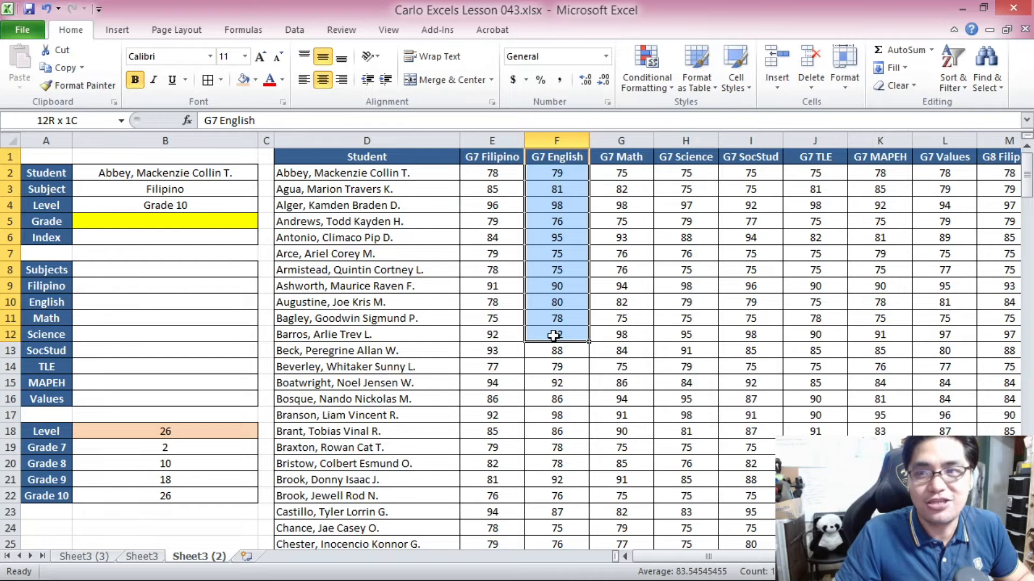
drag(613, 160, 624, 321)
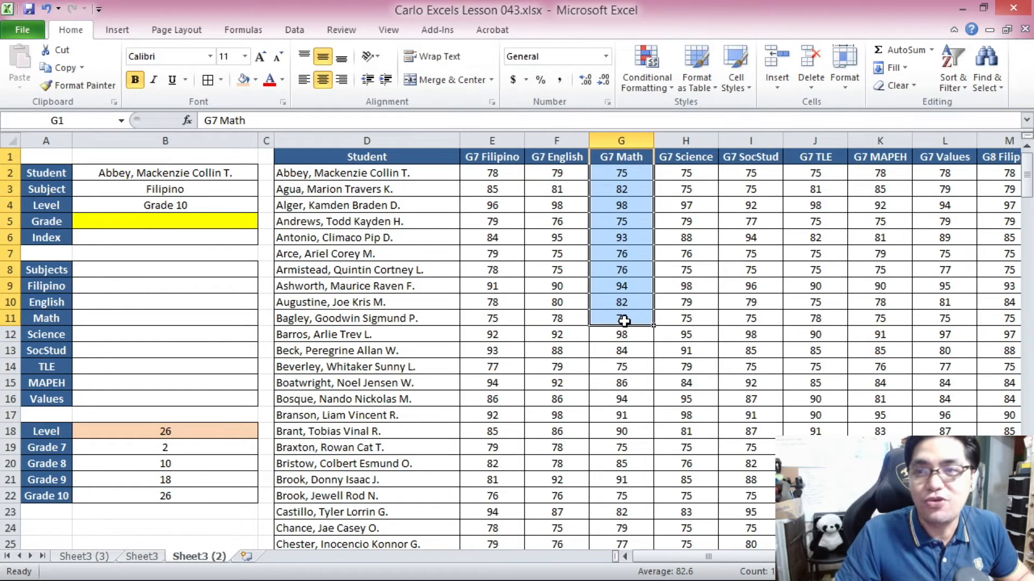
drag(677, 156, 684, 320)
drag(741, 157, 751, 299)
drag(814, 156, 814, 286)
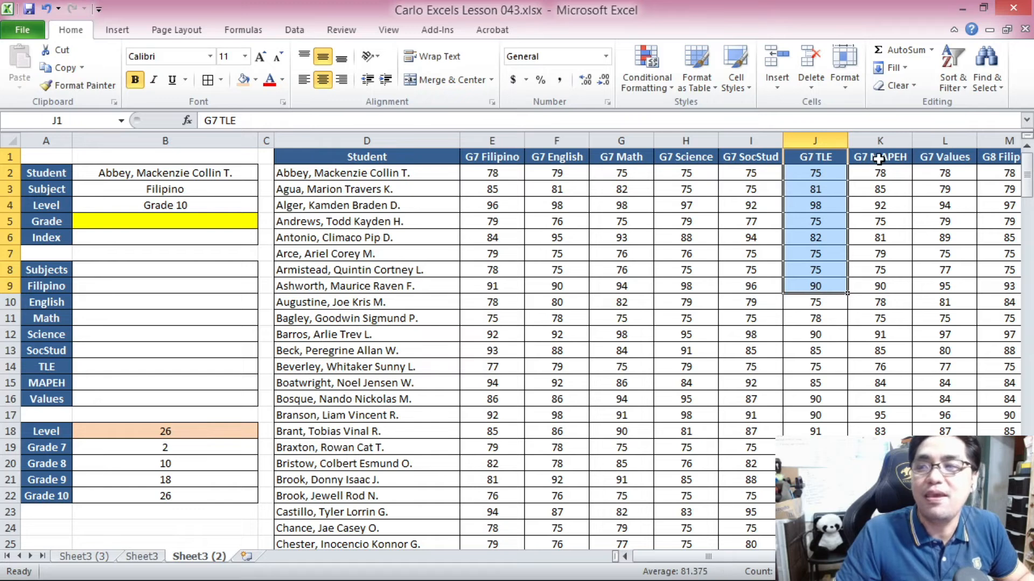
drag(879, 155, 886, 303)
drag(932, 156, 935, 312)
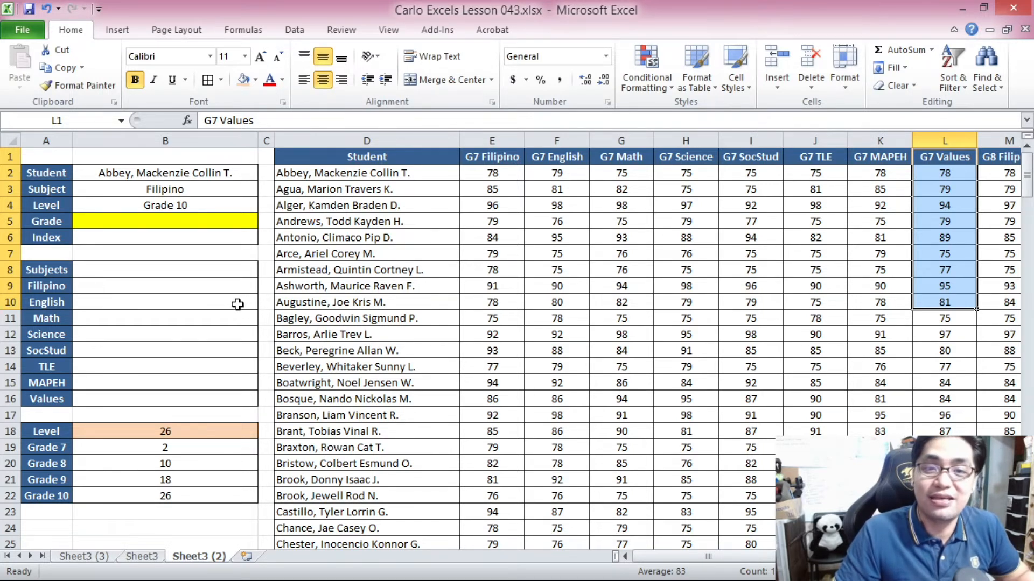
- Enter 0 in B9 as Filipino's offset, since it is the starting subject column of the level
click(197, 288)
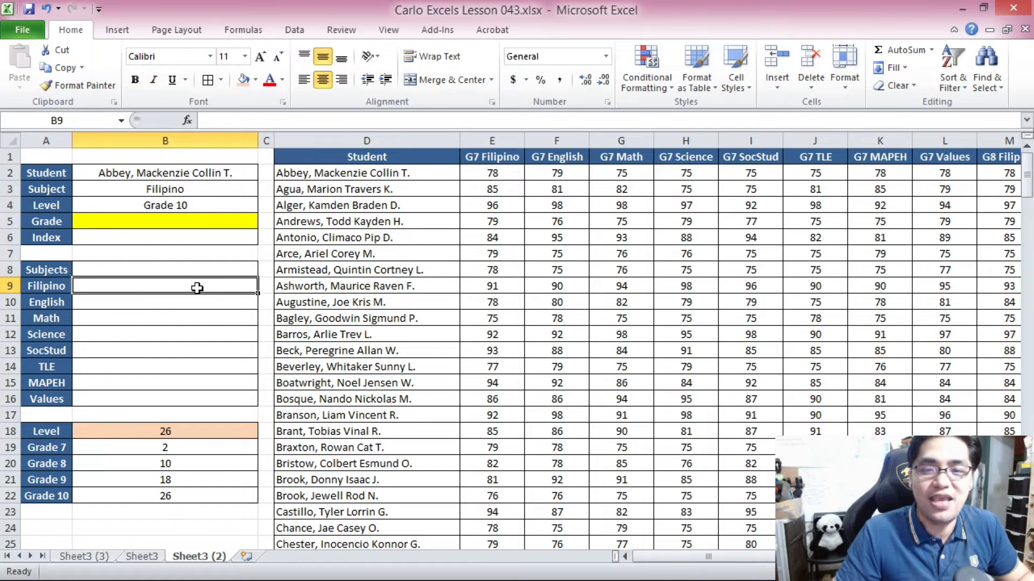
drag(431, 139, 481, 137)
click(481, 137)
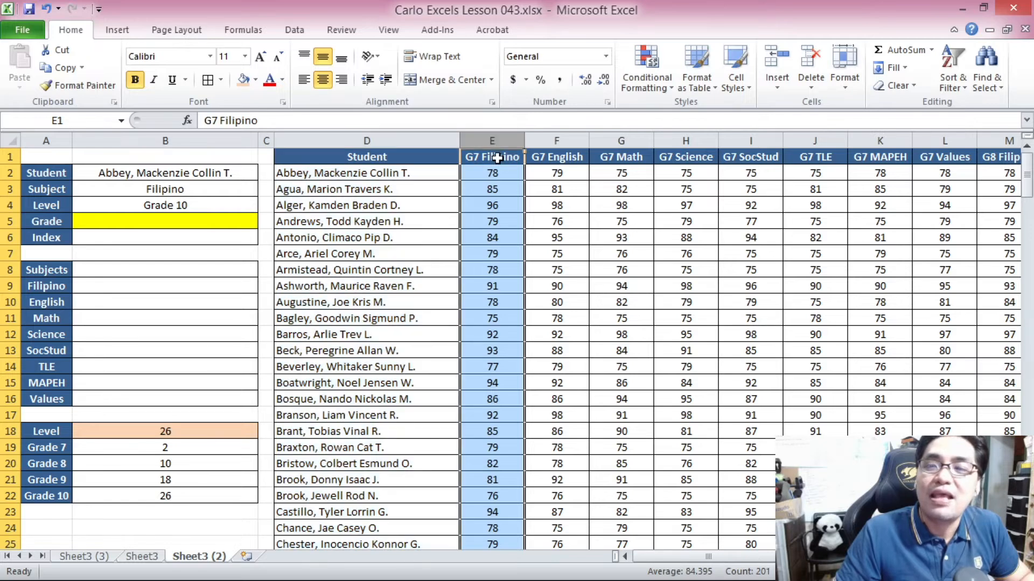
click(500, 160)
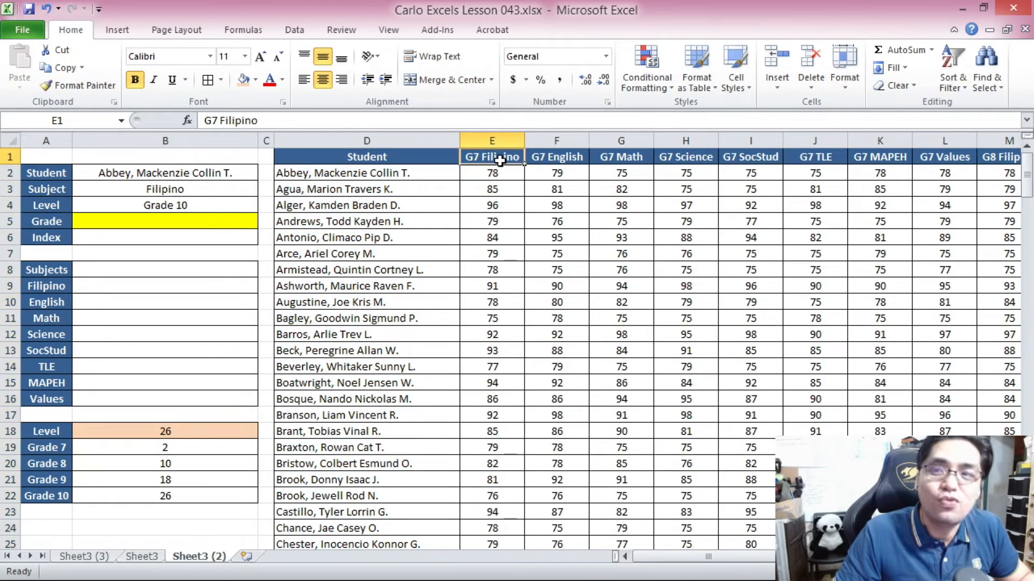
click(163, 286)
text(0)
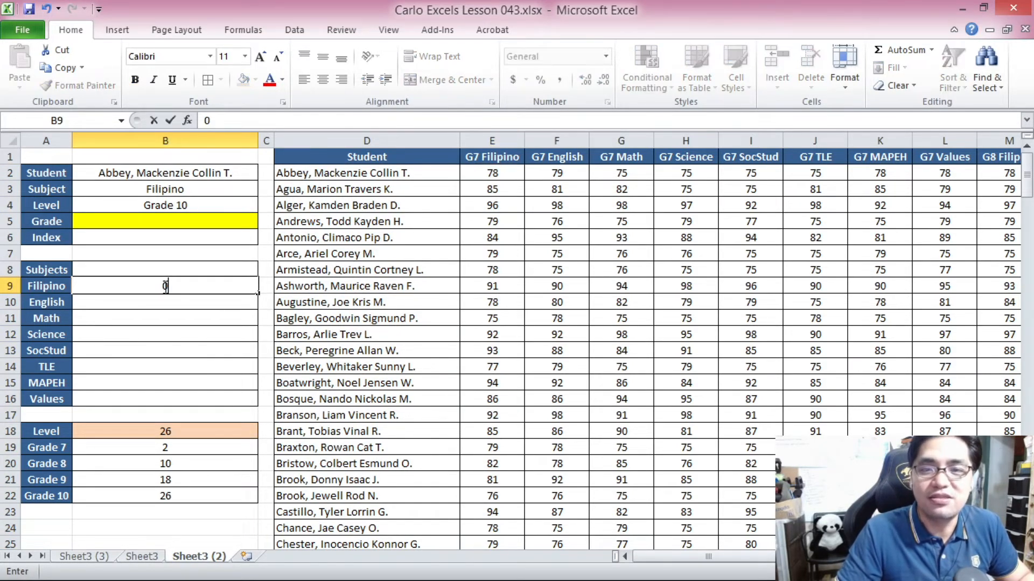
key(Return)
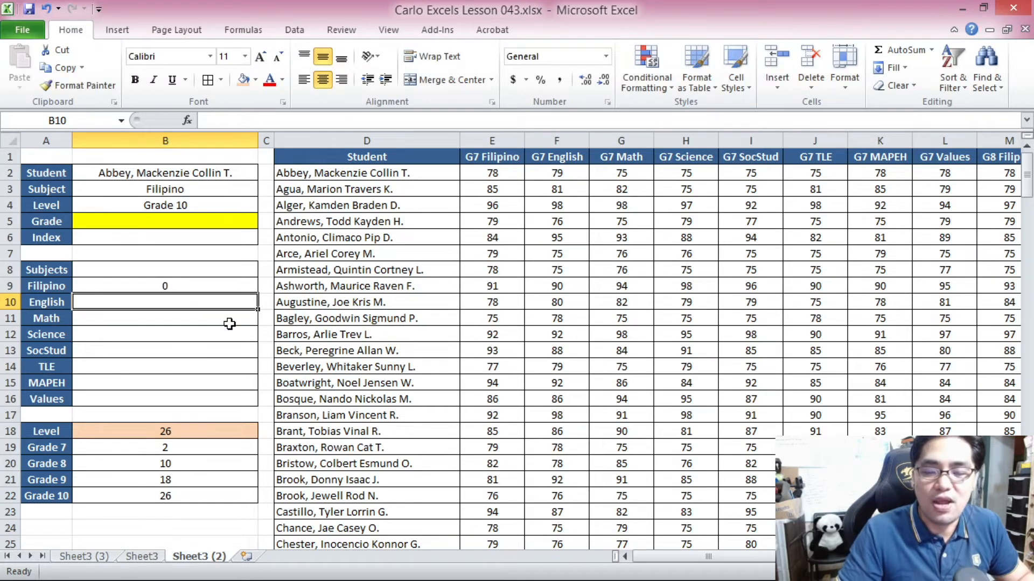
- Enter the offsets 1 to 7 in B10 to B16 for English, Math, Science, SocStud, TLE, MAPEH and Values
text(1)
key(Return)
text(2)
key(Return)
text(3)
key(Return)
text(4)
key(Return)
text(5)
key(Return)
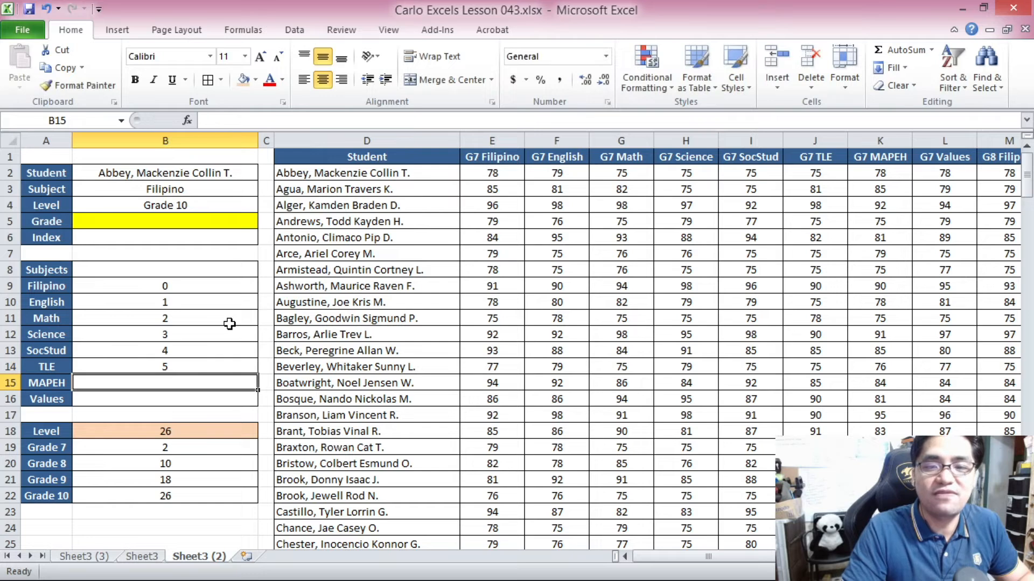
text(6)
key(Return)
text(7)
key(Return)
- Fill the Subjects lookup cell B8 with the same light orange as B18
click(255, 286)
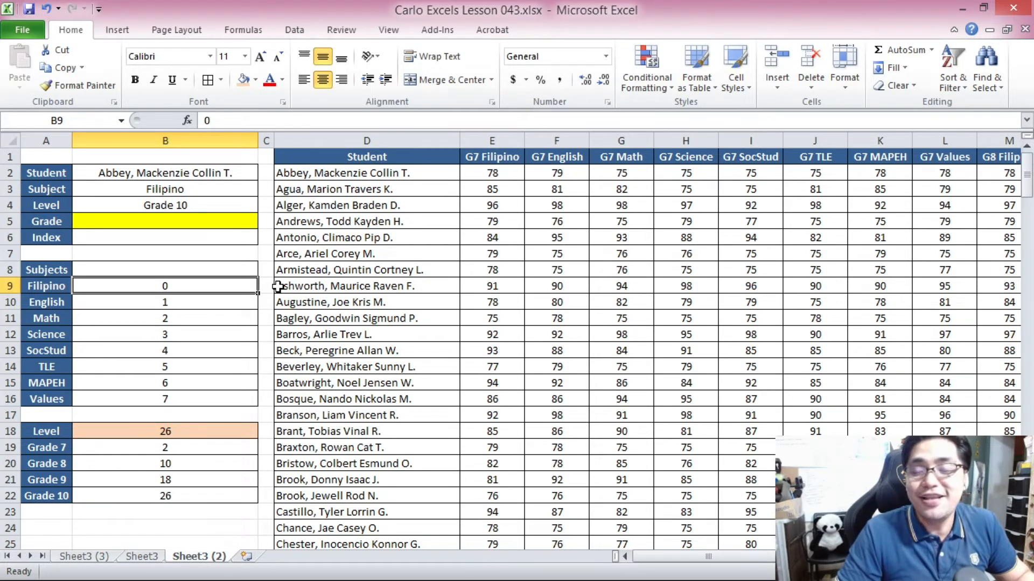
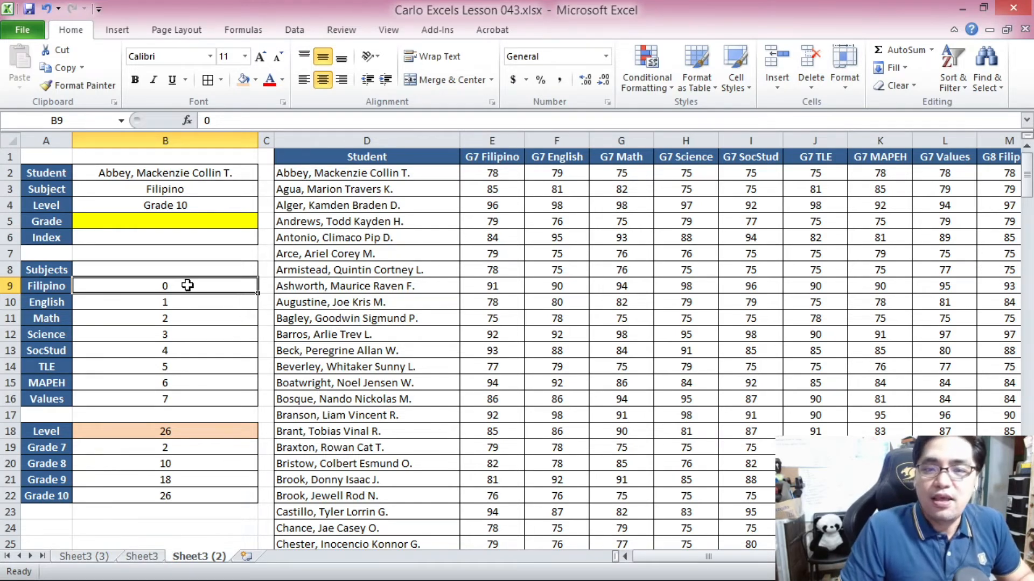
click(179, 271)
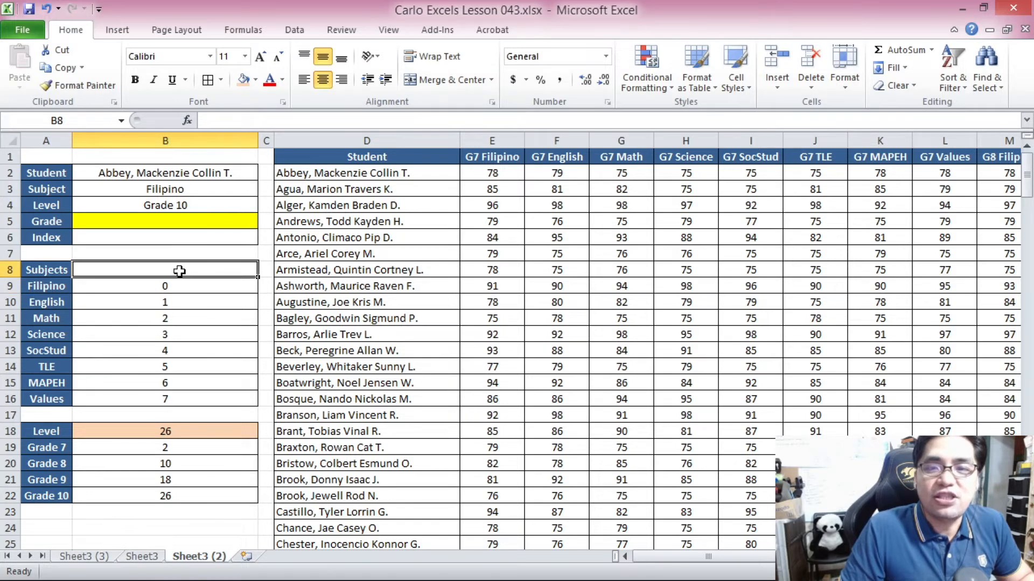
click(241, 78)
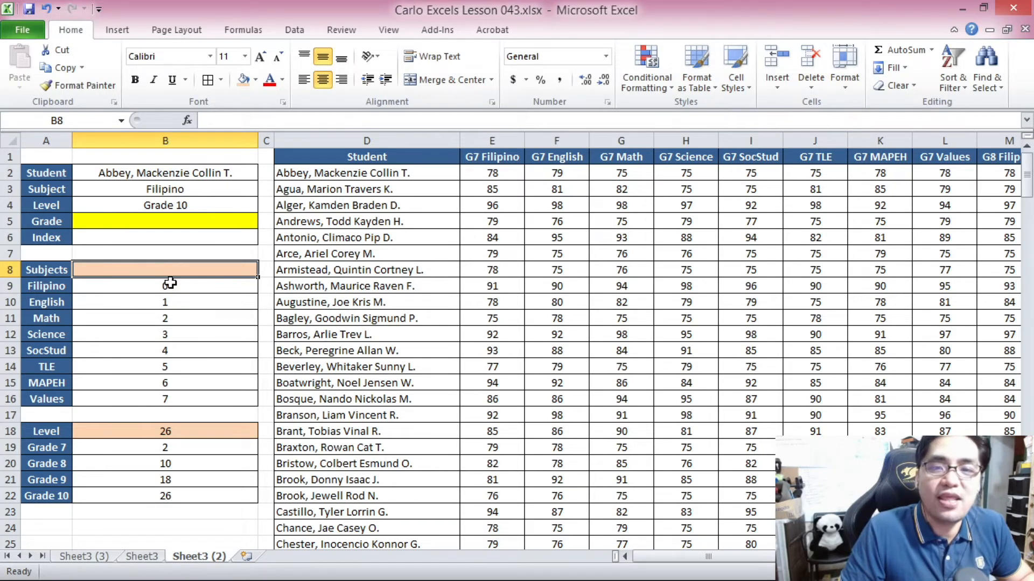
- Look up the chosen subject's offset in B8 with =VLOOKUP(B3,A9:B16,2,FALSE), keeping Filipino selected in B3
click(197, 191)
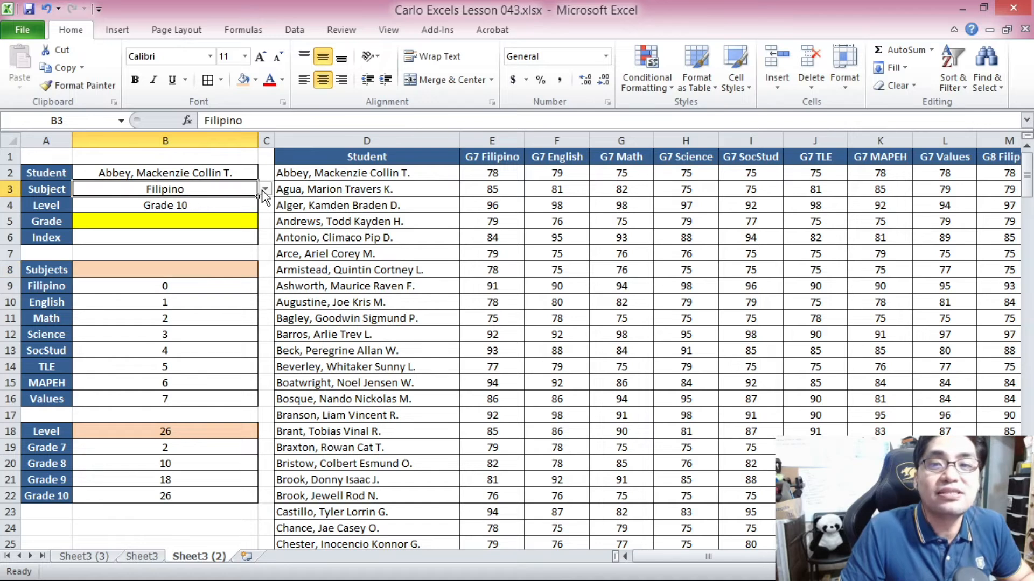
click(264, 189)
click(215, 200)
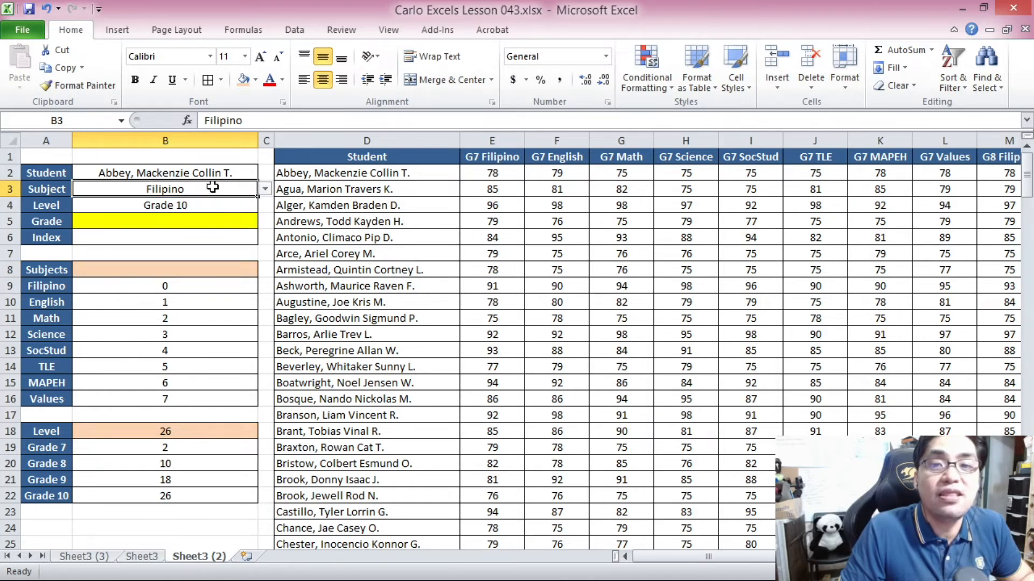
click(184, 272)
text(=VLO)
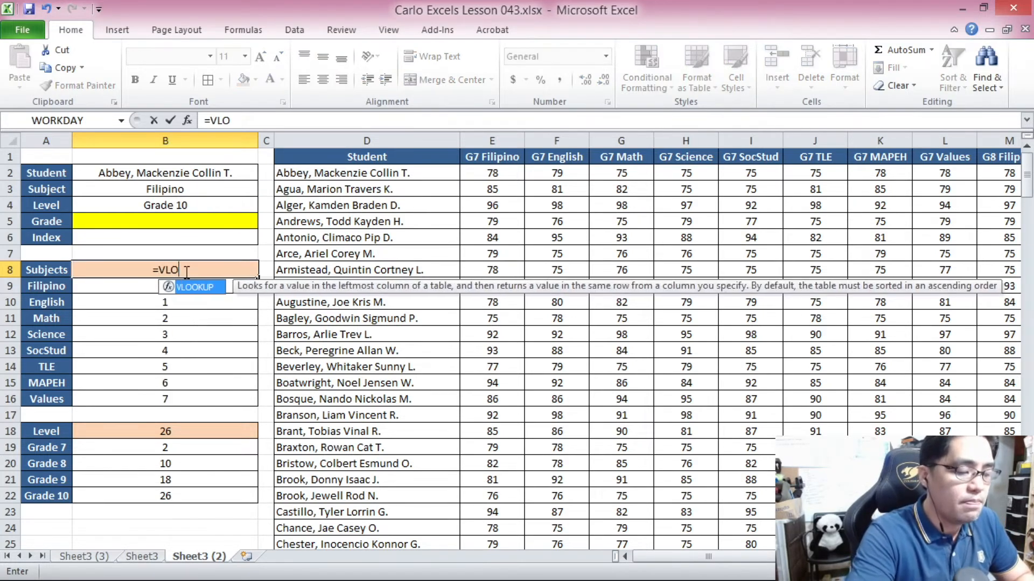
text(OKUP()
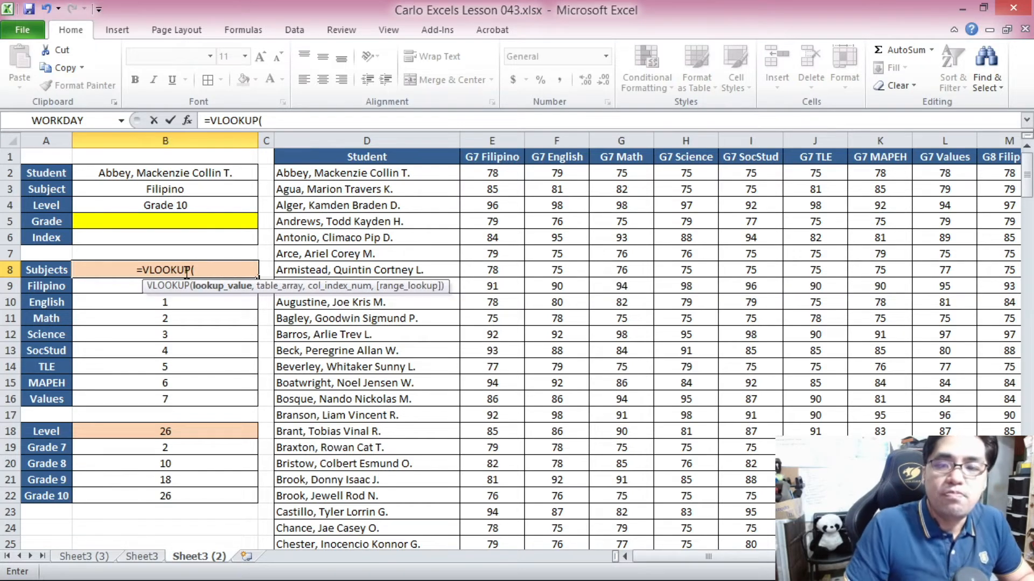
click(151, 192)
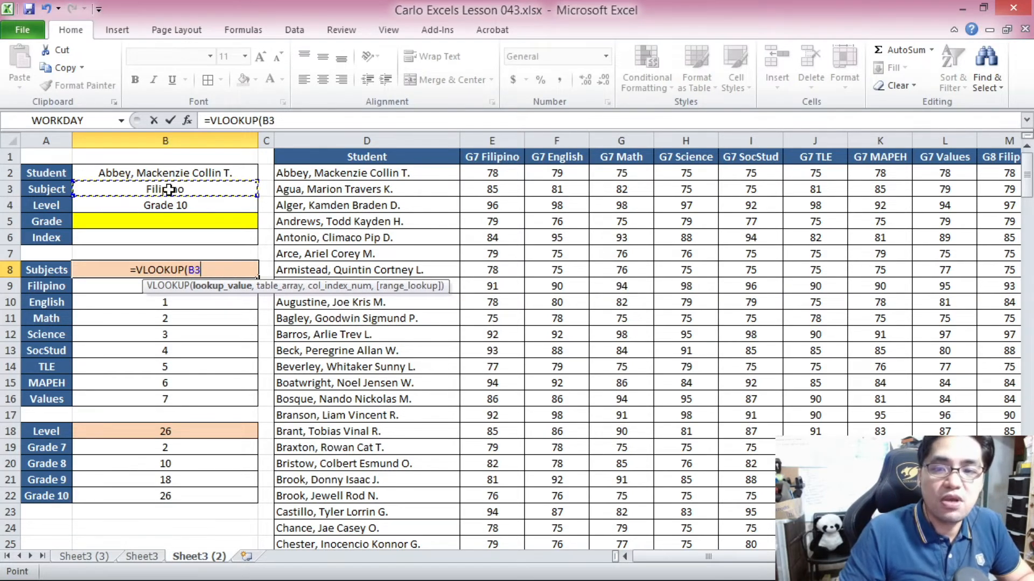
text(,)
drag(56, 289, 109, 399)
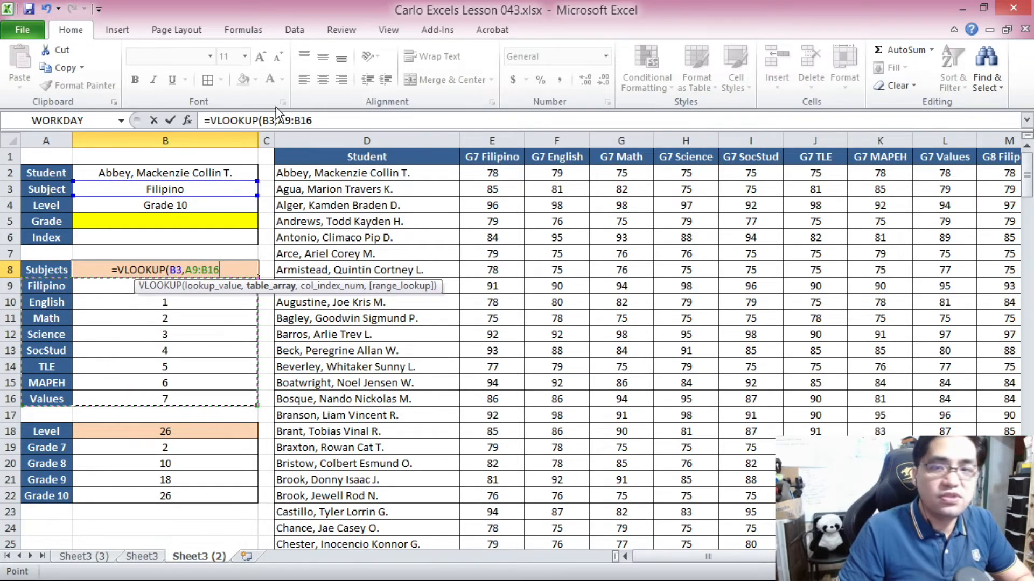
text(,2,FALSE))
key(Return)
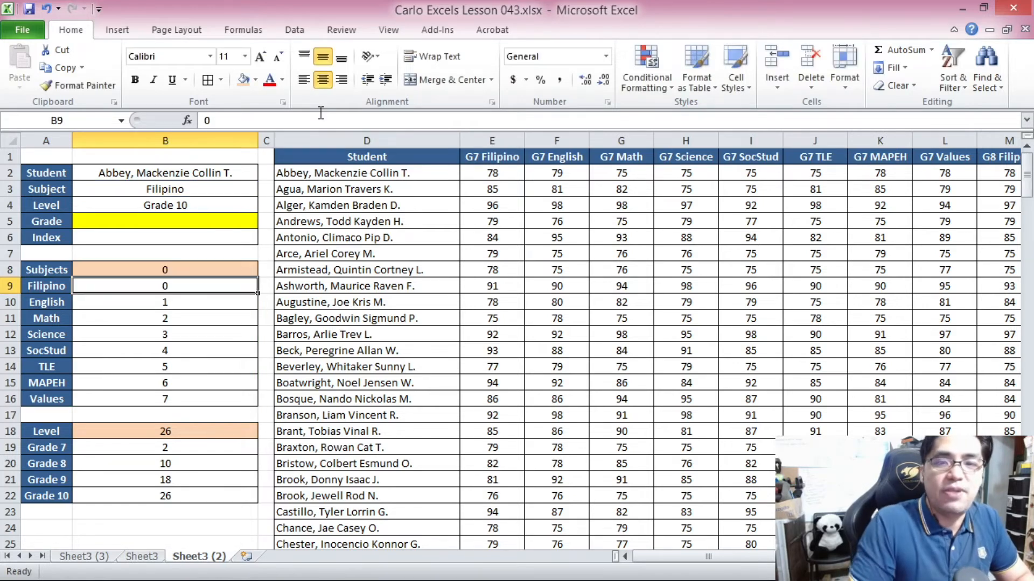
- Test the Subjects lookup in B8 by switching B3 to English, Science and MAPEH, ending on Filipino
click(234, 196)
click(171, 272)
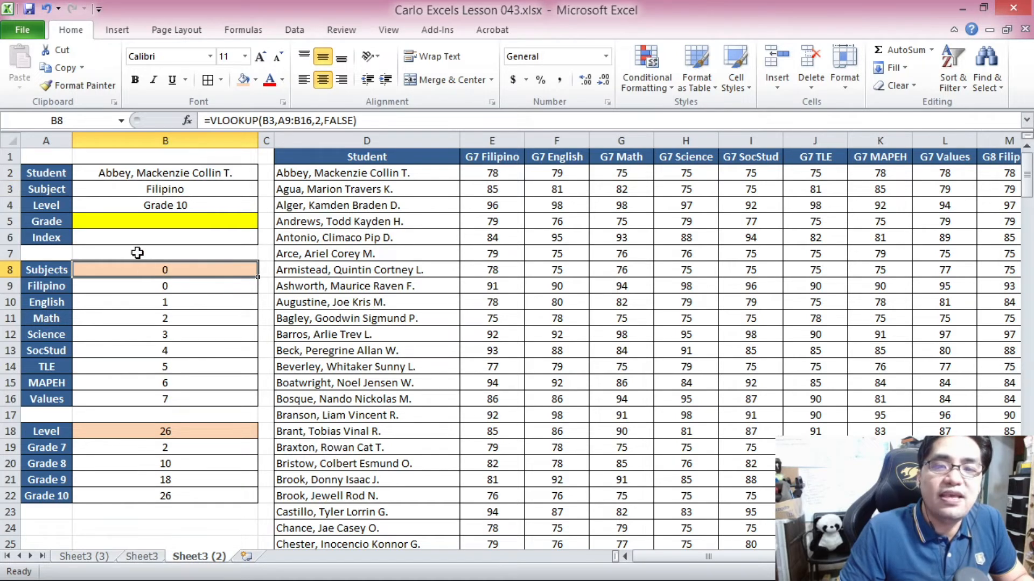
click(259, 190)
click(265, 188)
click(212, 218)
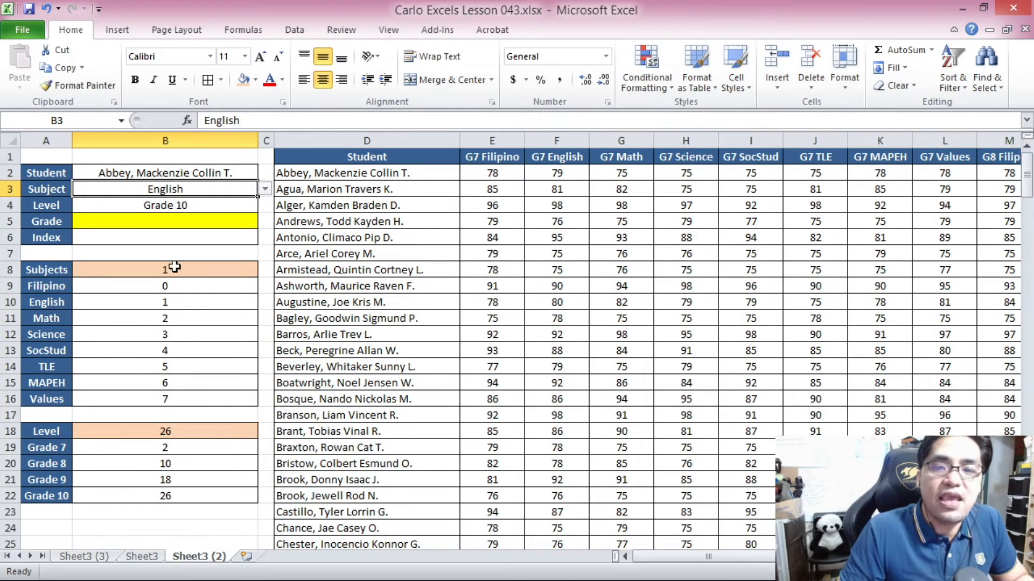
click(265, 189)
click(220, 236)
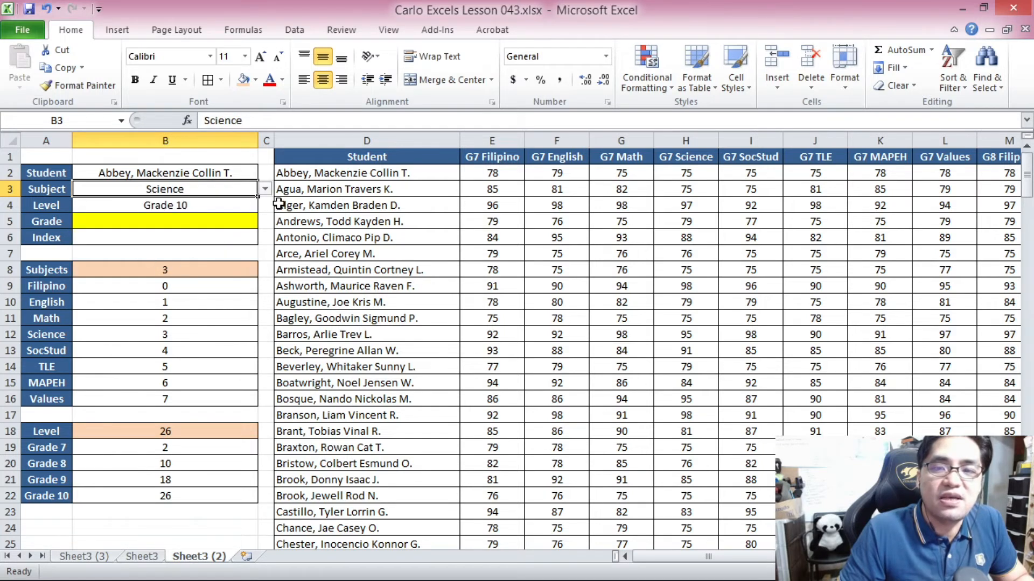
click(265, 189)
click(207, 265)
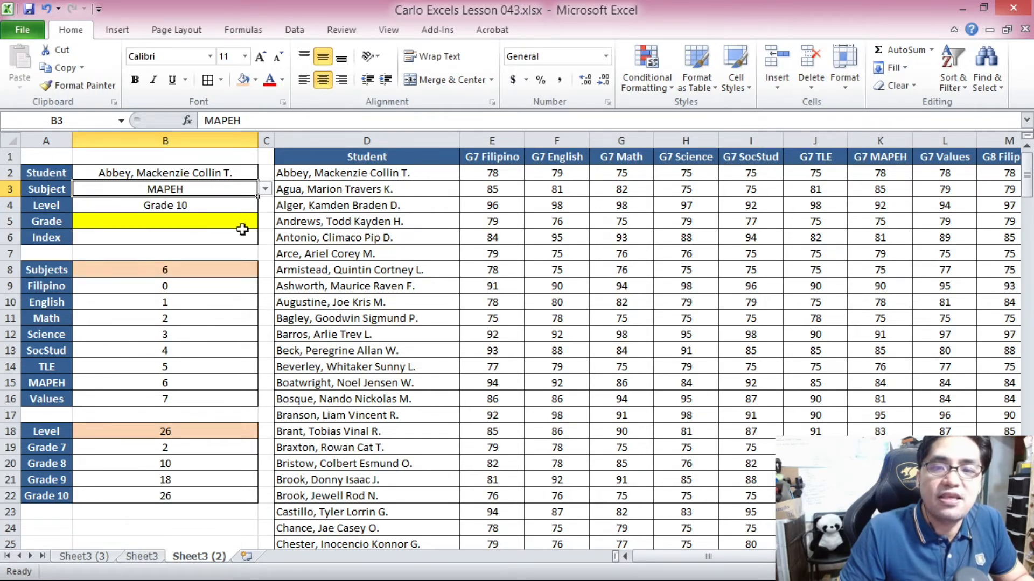
click(265, 190)
click(190, 203)
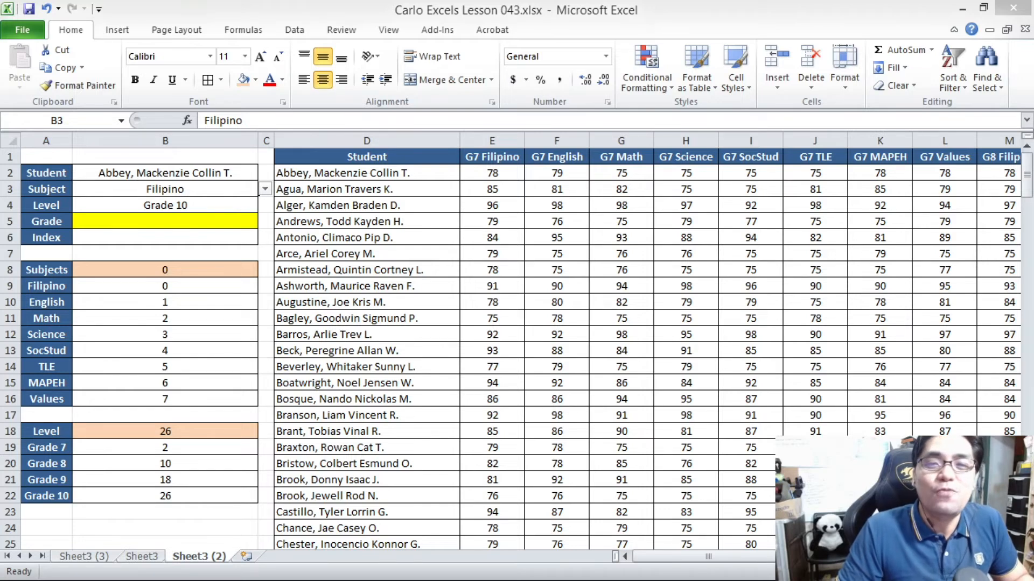
- Fill the Index cell B6 with light orange
click(264, 189)
click(139, 240)
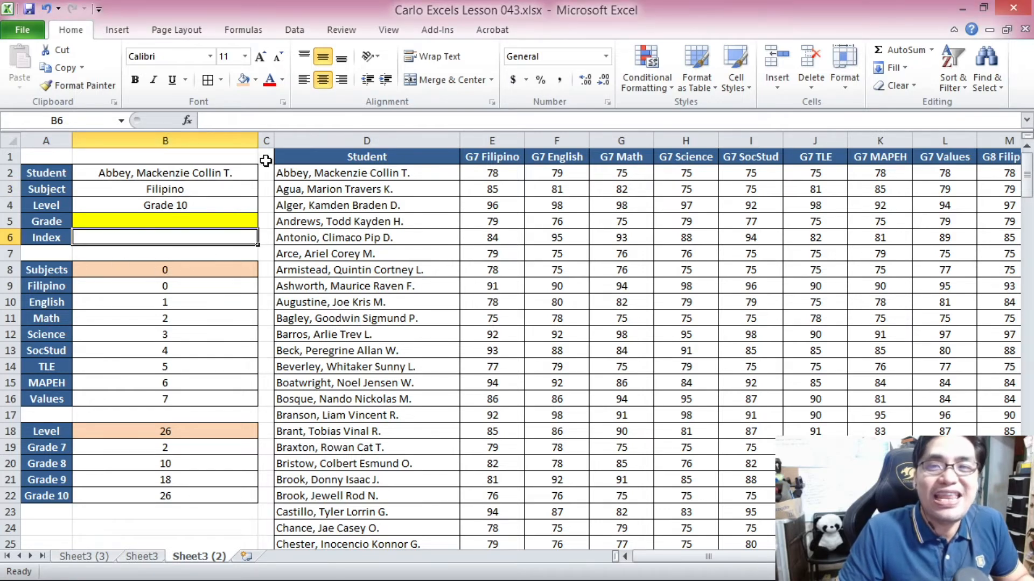
click(243, 80)
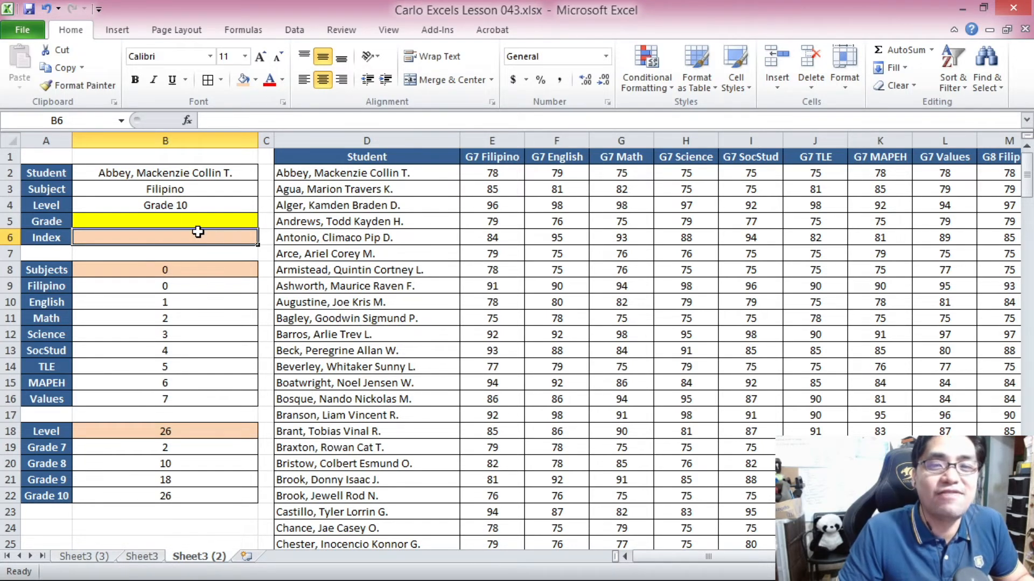
- Add the subject offset and the level starting index in B6 with the formula =B8+B18
click(190, 270)
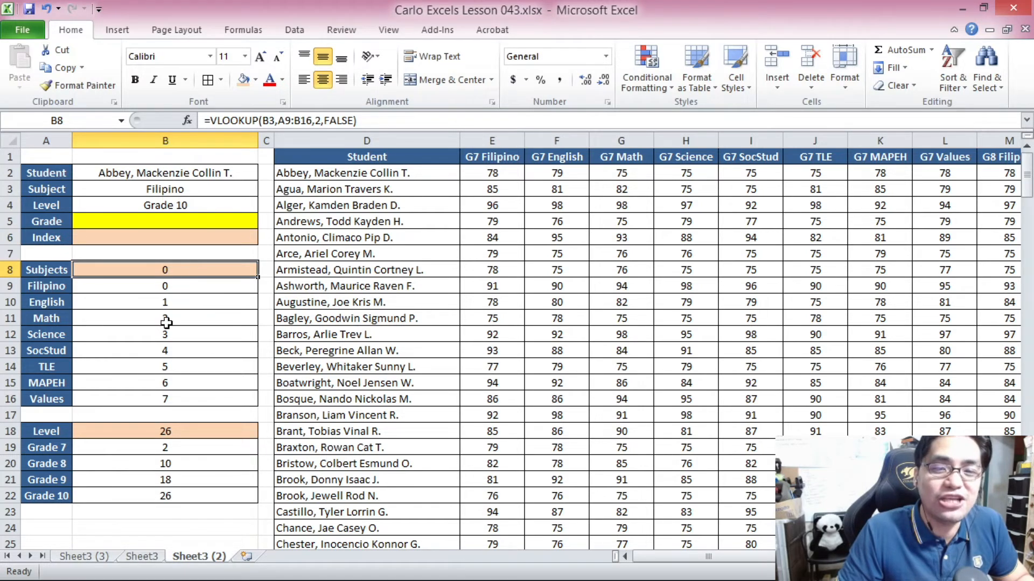
click(180, 431)
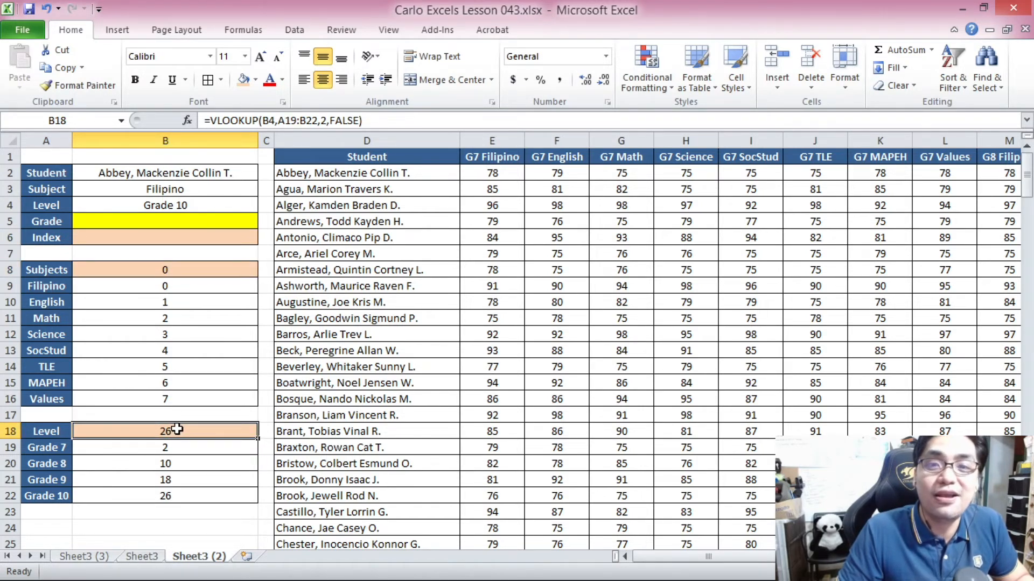
click(165, 236)
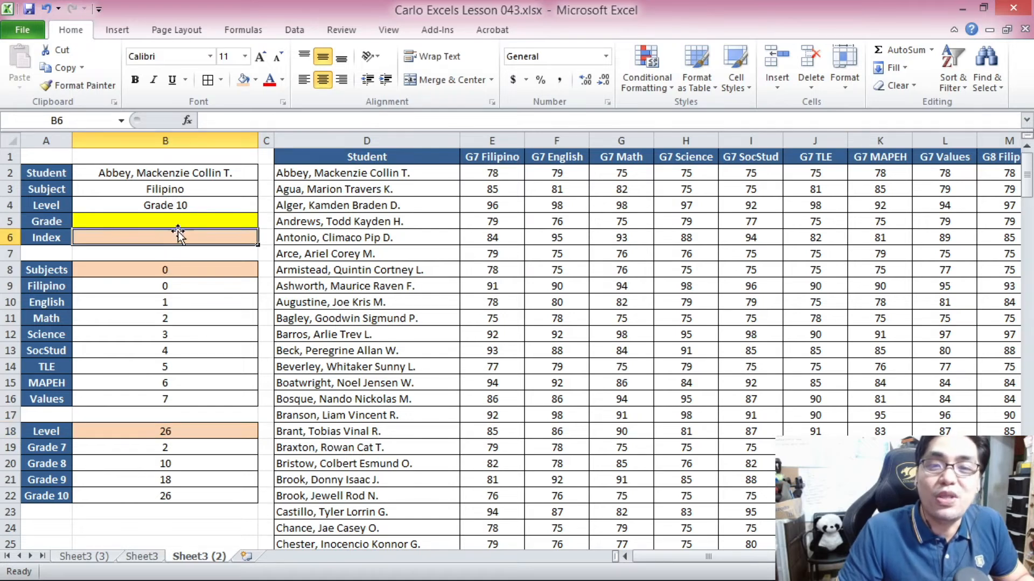
text(=)
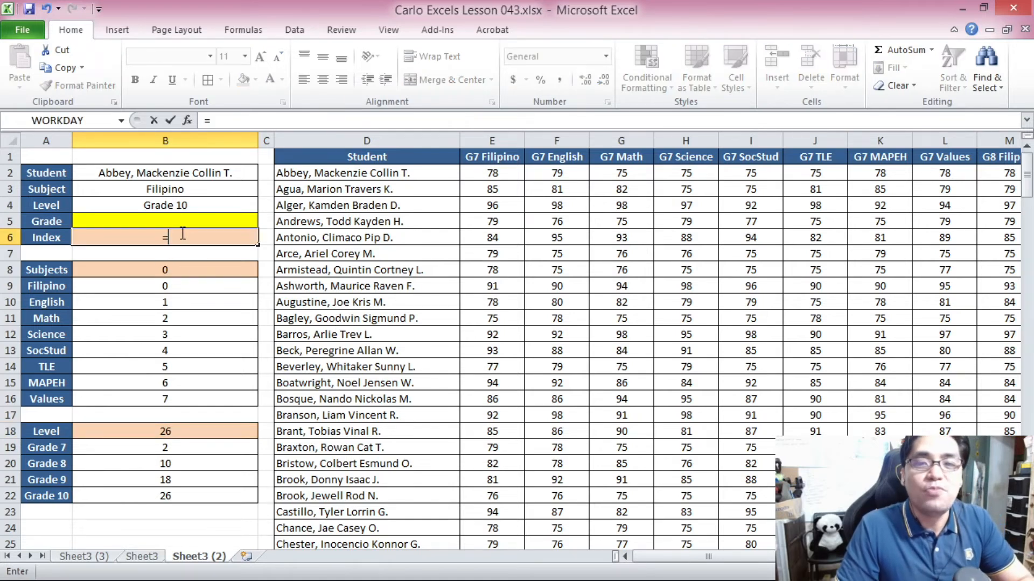
click(193, 269)
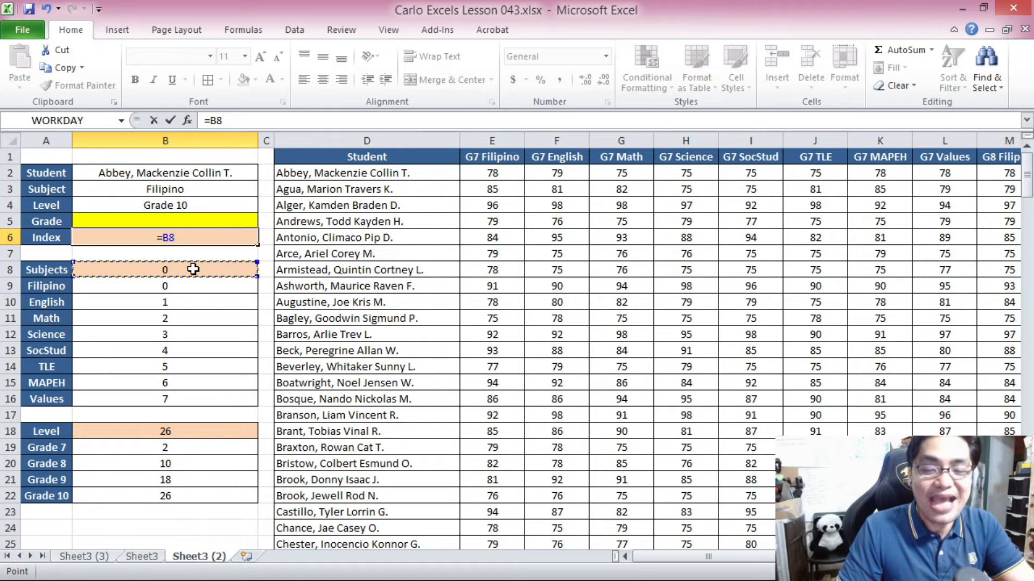
text(+)
click(193, 431)
key(Return)
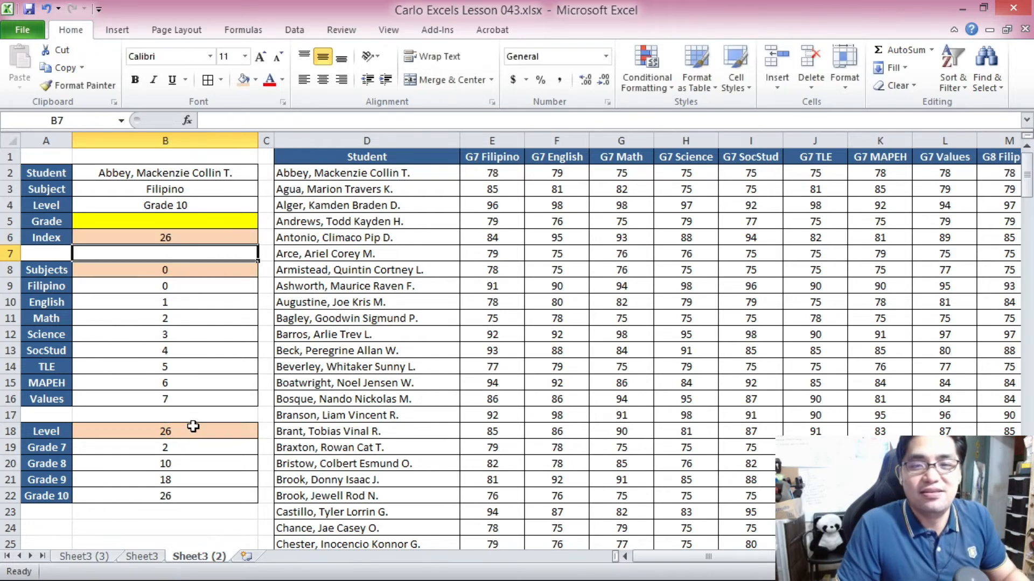
- Test the Index formula in B6 with Subject English and Level Grade 8, checking it against the lookups in B8 and B18
click(194, 231)
click(206, 190)
click(265, 191)
click(266, 192)
click(266, 191)
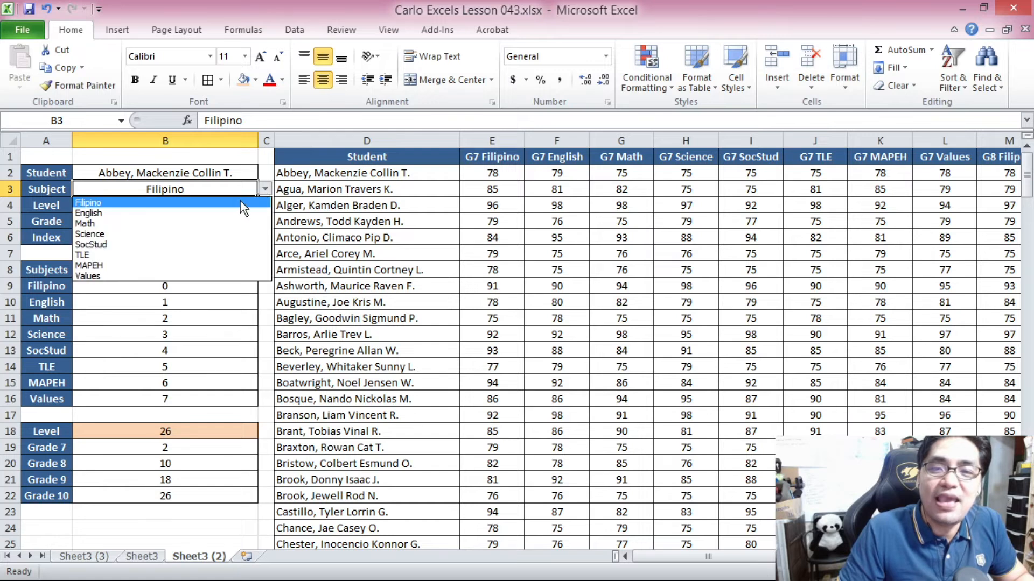
click(231, 211)
click(251, 206)
click(265, 206)
click(200, 229)
click(210, 241)
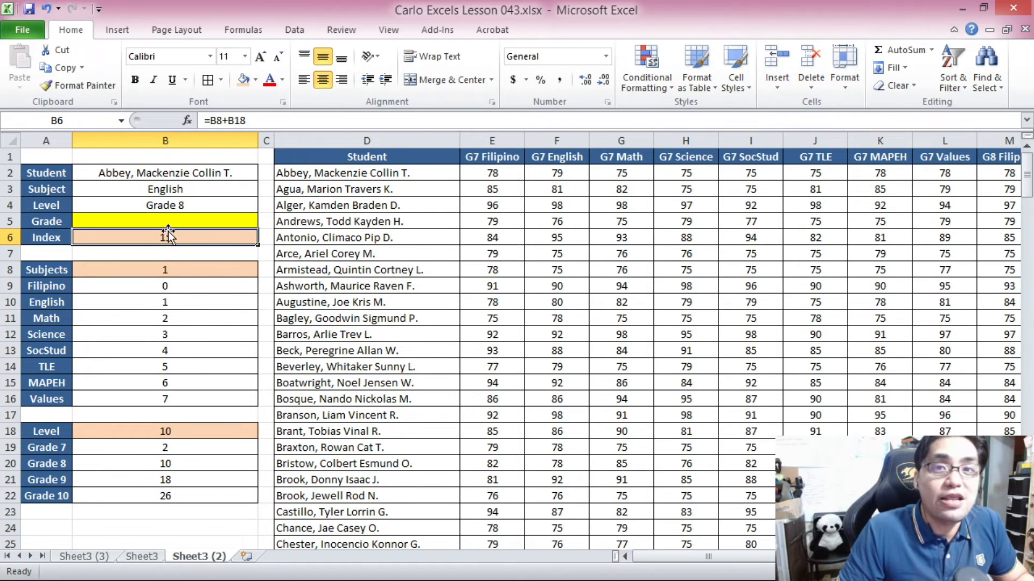
click(174, 272)
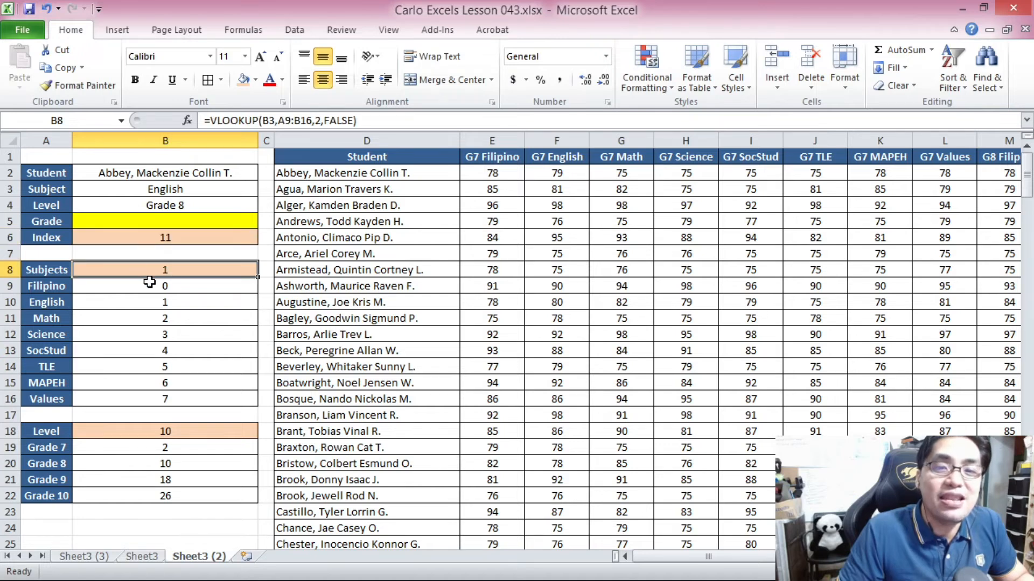
click(182, 435)
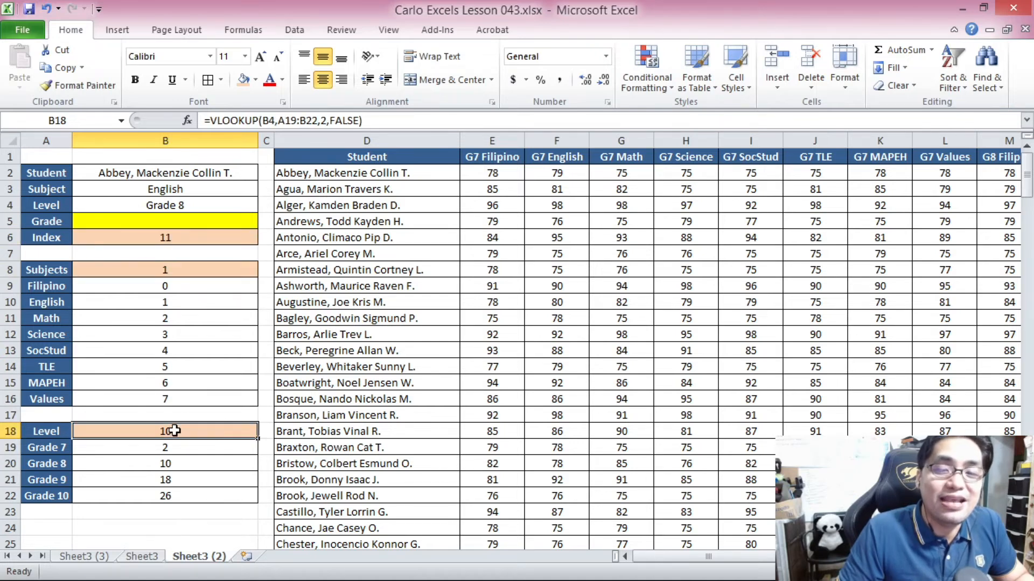
click(182, 272)
click(179, 240)
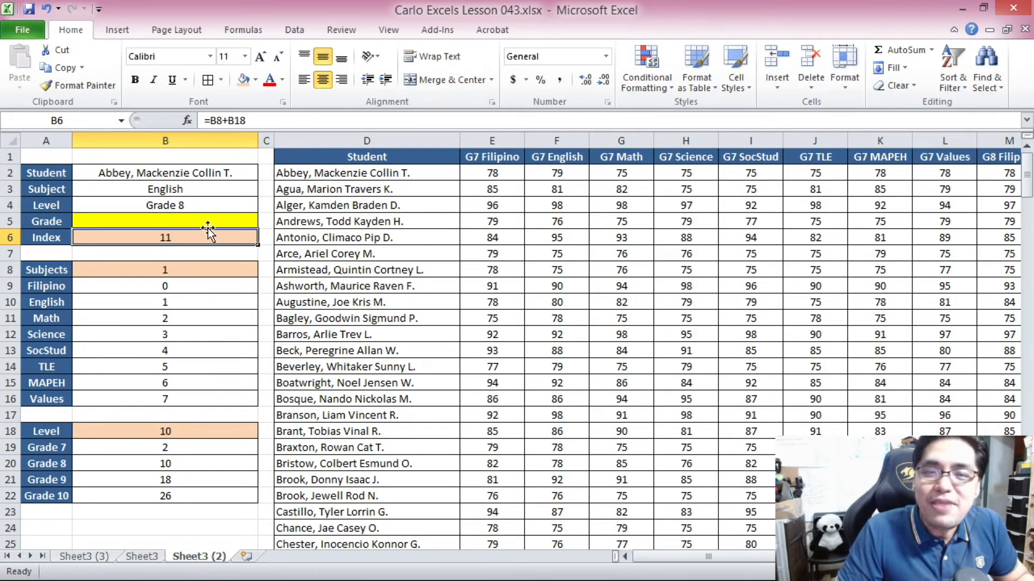
- Test the Index formula in B6 with Subject Science and Level Grade 9
click(237, 192)
click(266, 190)
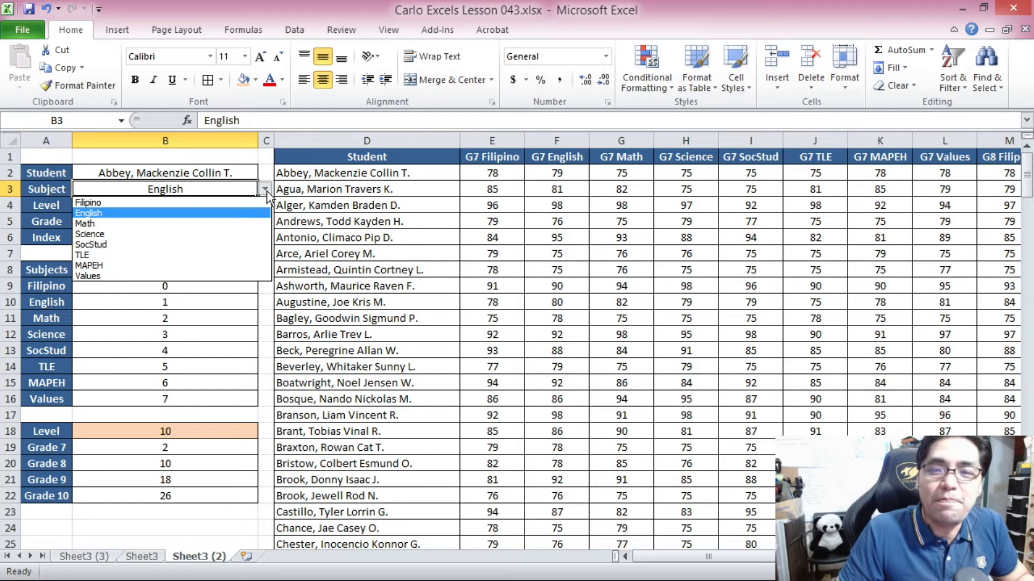
click(237, 235)
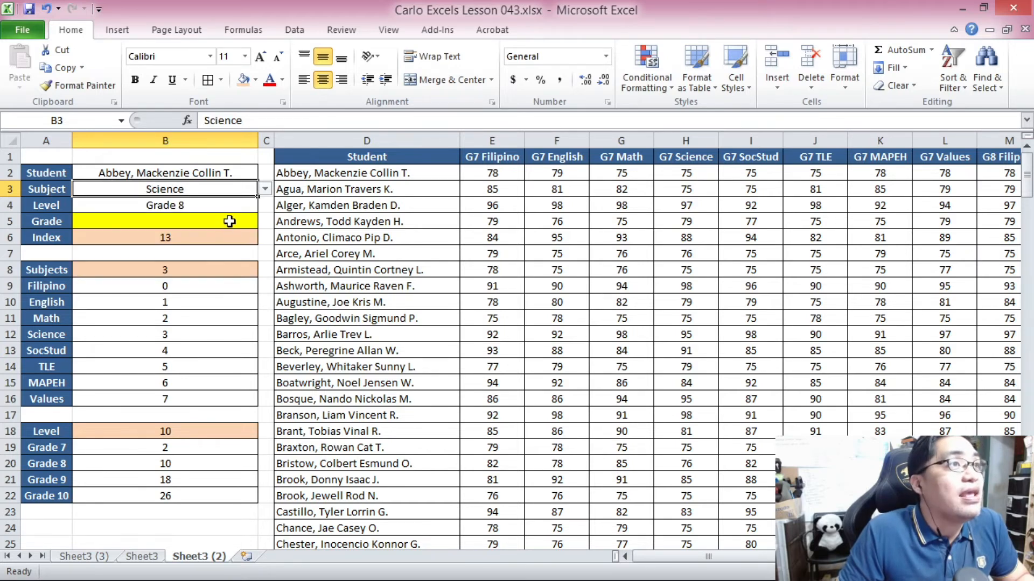
click(228, 208)
click(265, 205)
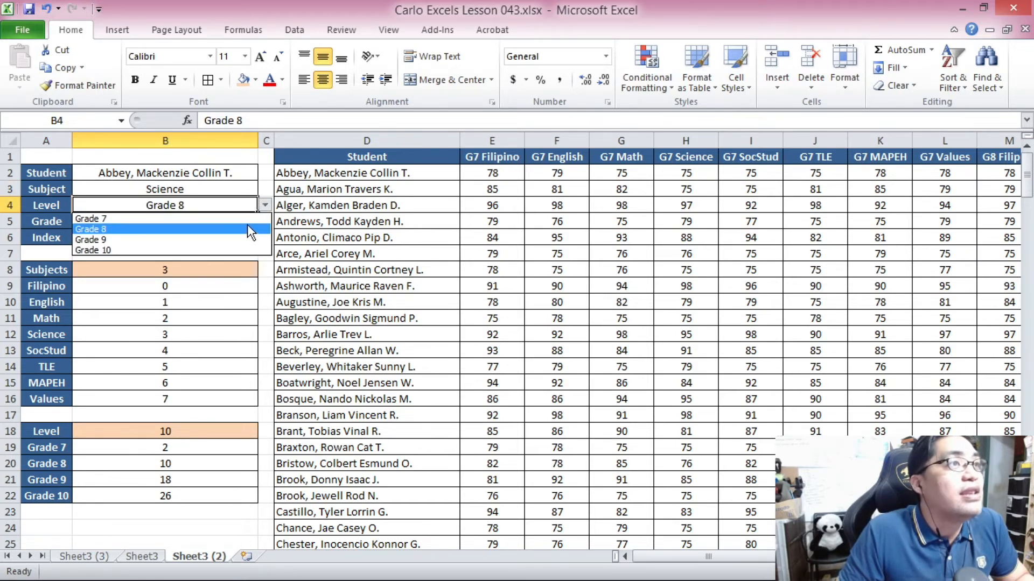
click(241, 247)
click(186, 243)
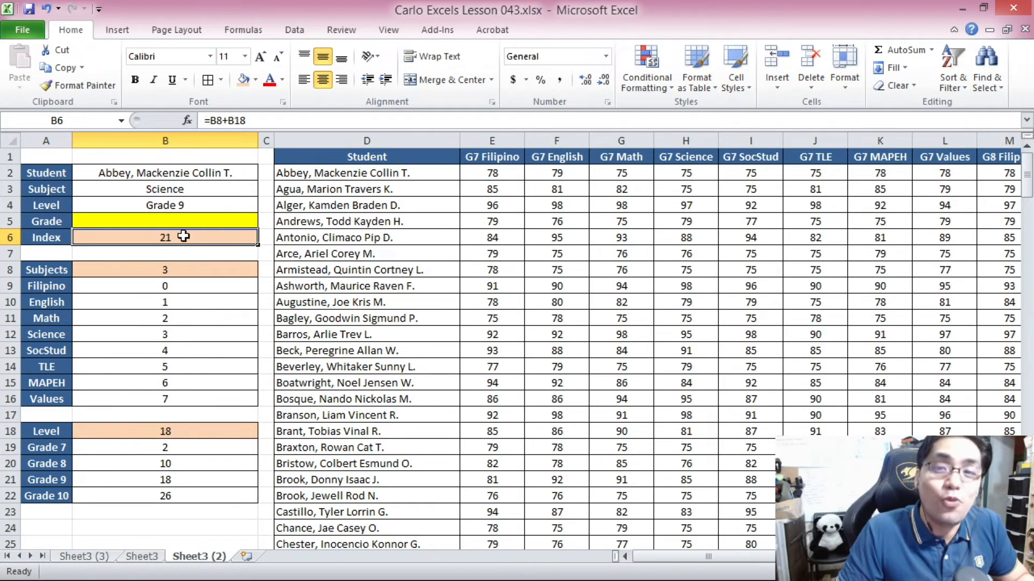
- Check the index against the table by selecting columns D through X, from Student to G9 Science
drag(350, 141, 868, 139)
drag(912, 143, 766, 142)
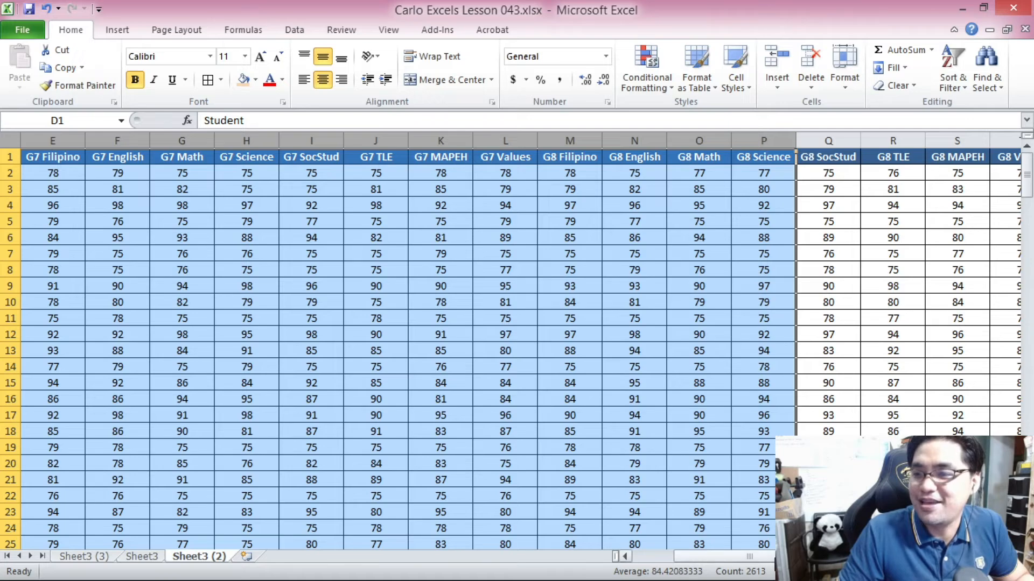
scroll(874, 257, right, 5)
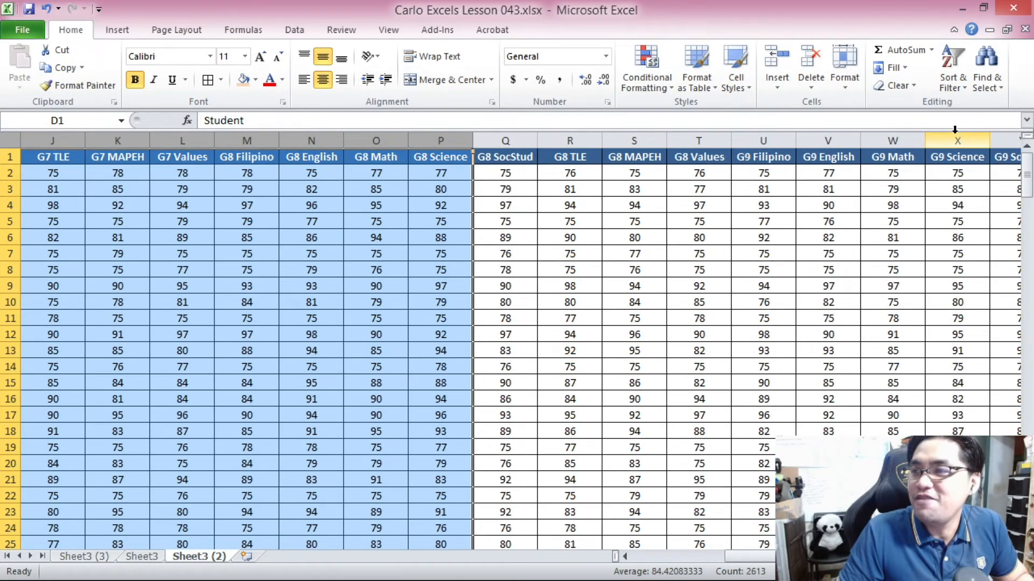
shift+click(954, 140)
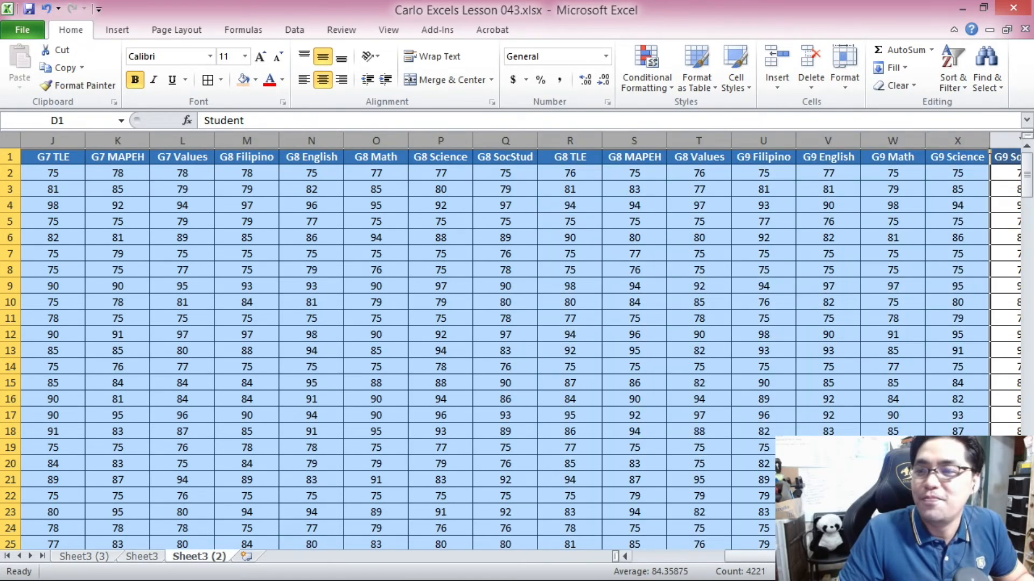
scroll(517, 340, left, 9)
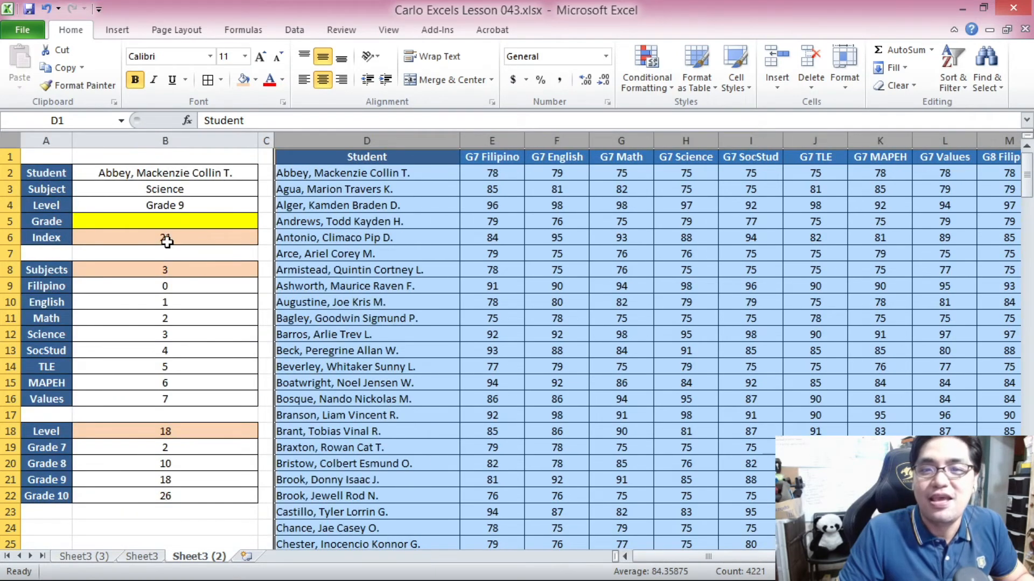
- Review the Index formula in B6 and the lookups in B8 and B18 that feed it
click(166, 239)
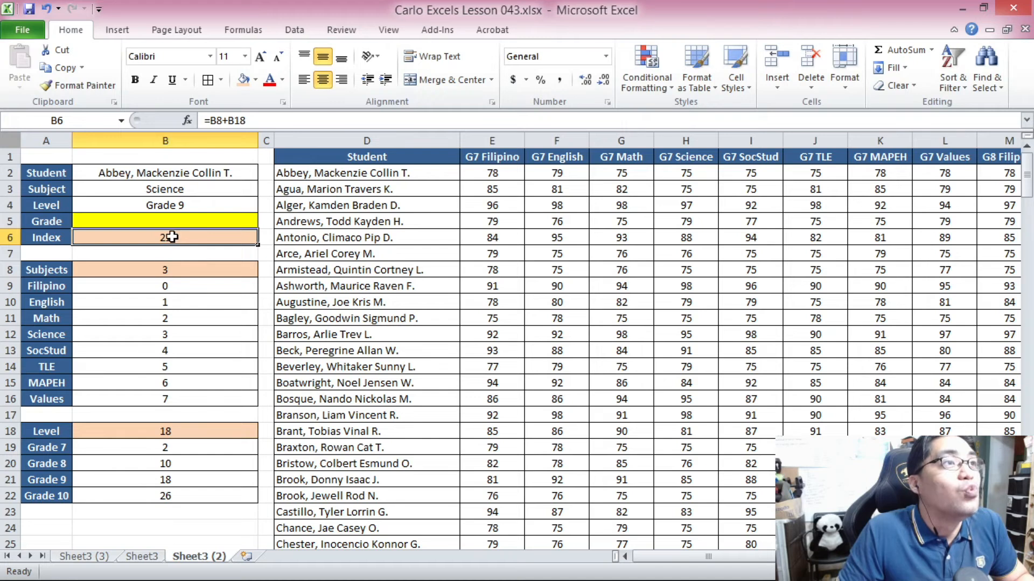
click(173, 270)
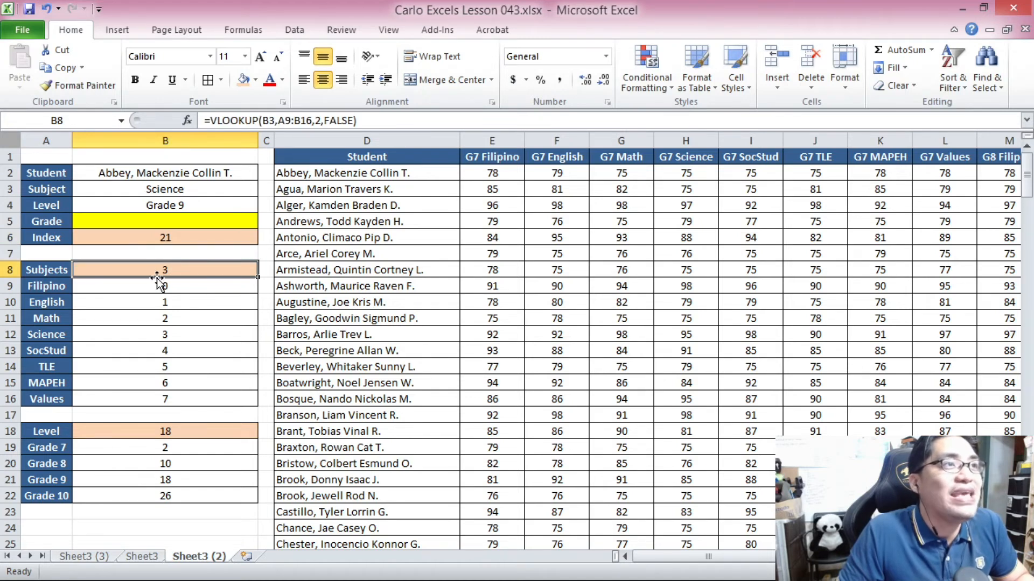
click(171, 431)
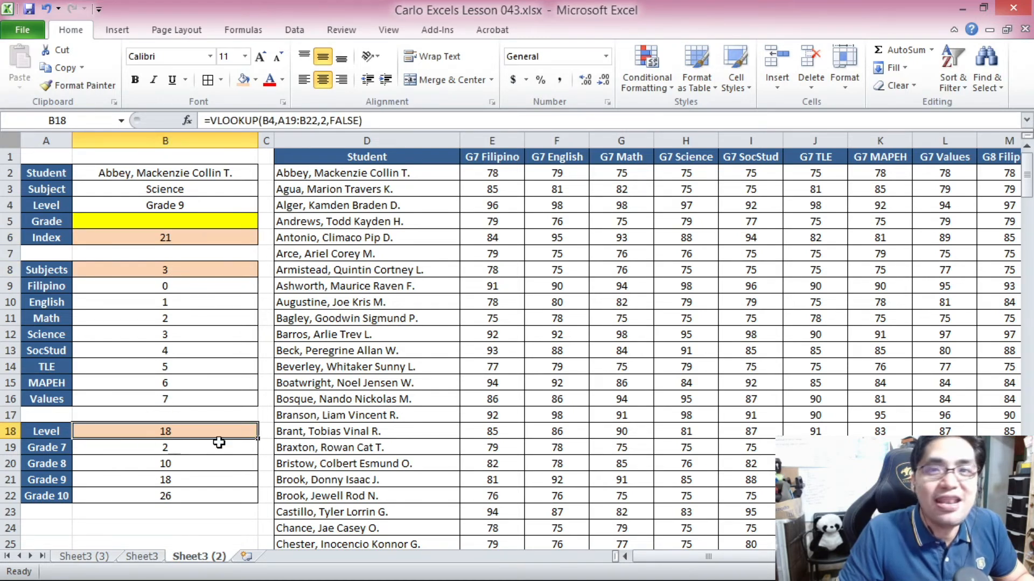
click(175, 233)
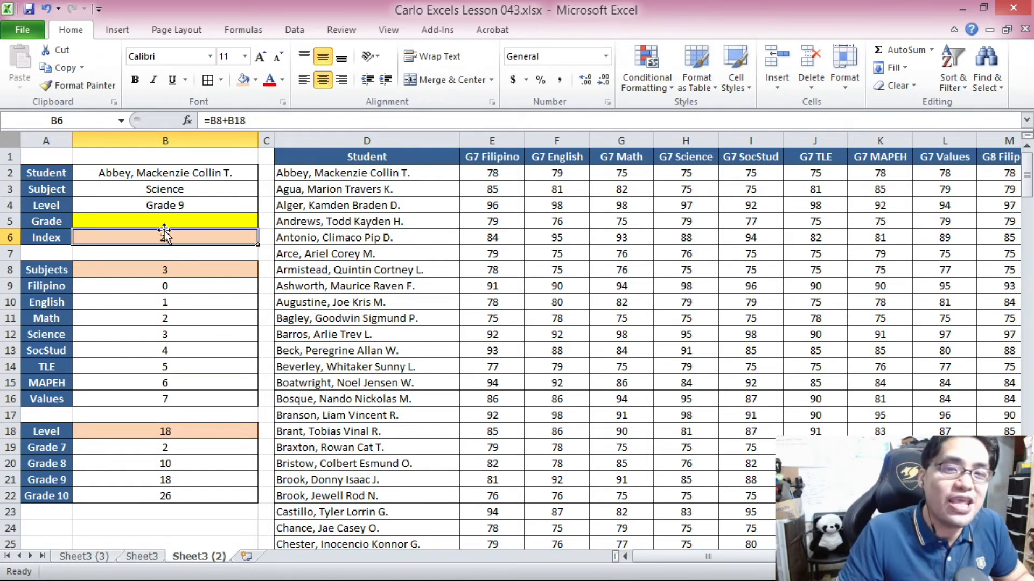
click(170, 221)
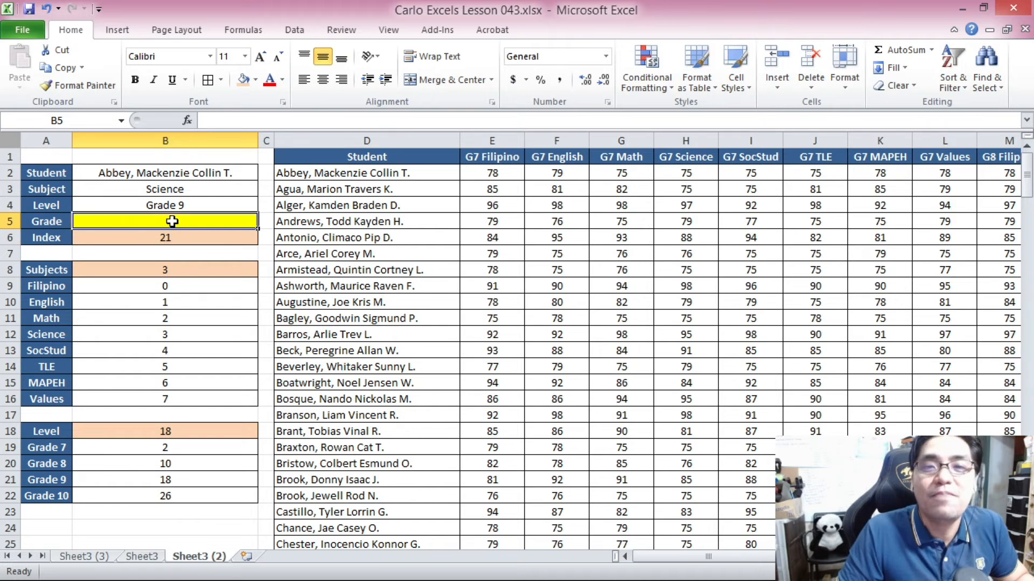
click(186, 173)
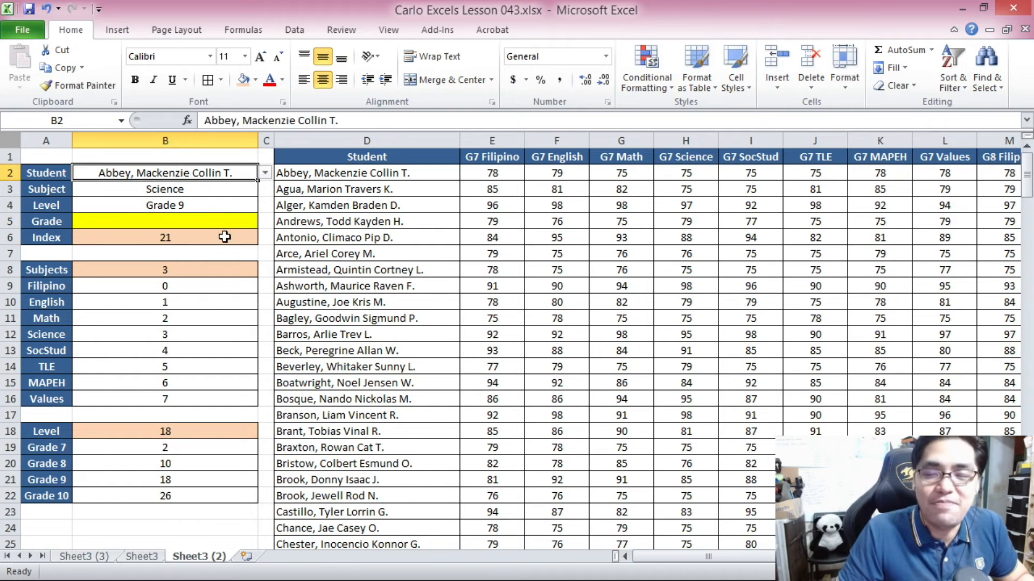
- Start a VLOOKUP in Grade cell B5 with B2 as the lookup value and D1:AJ201 as the table array
click(133, 220)
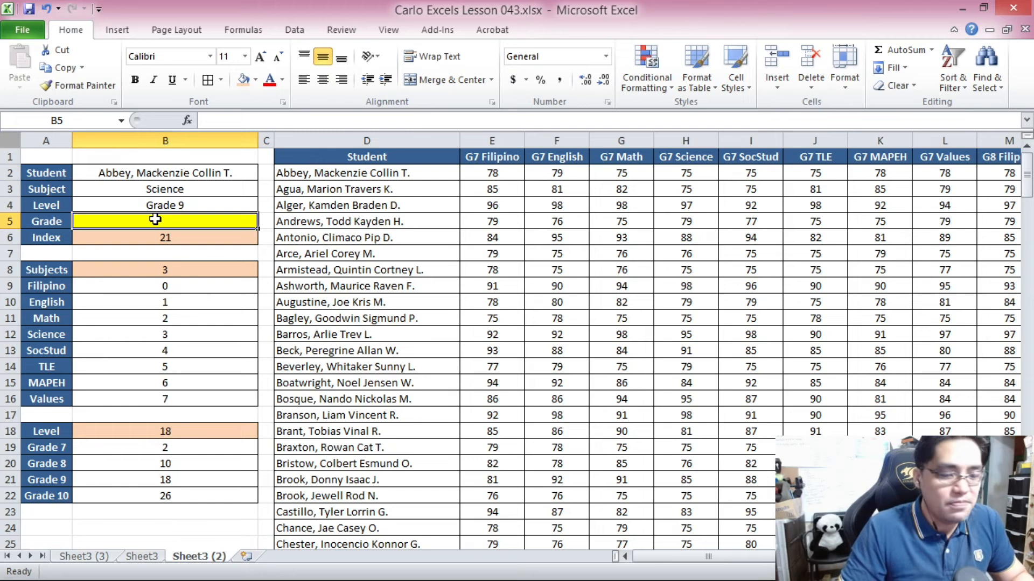
text(=VLO)
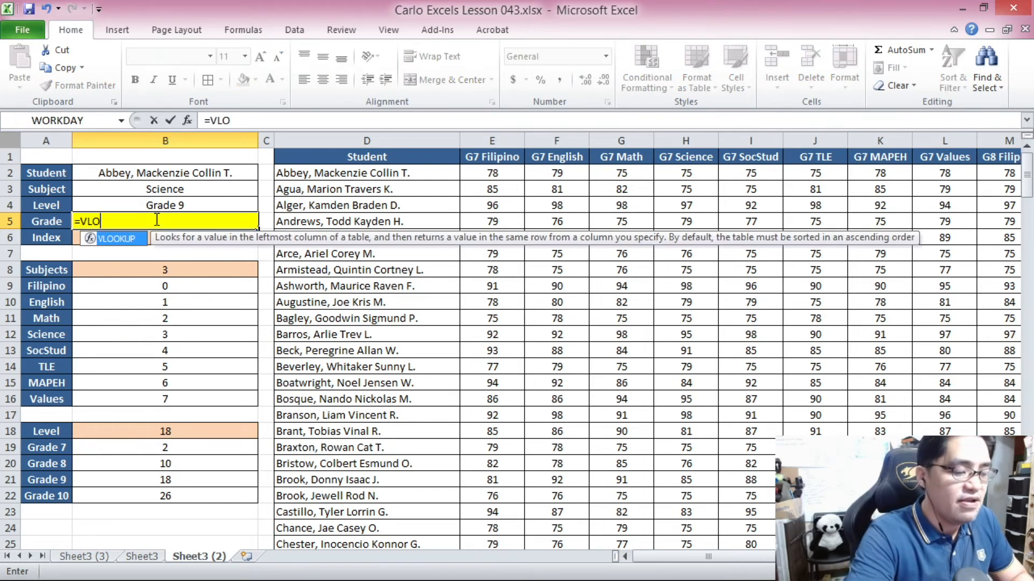
text(OKUP()
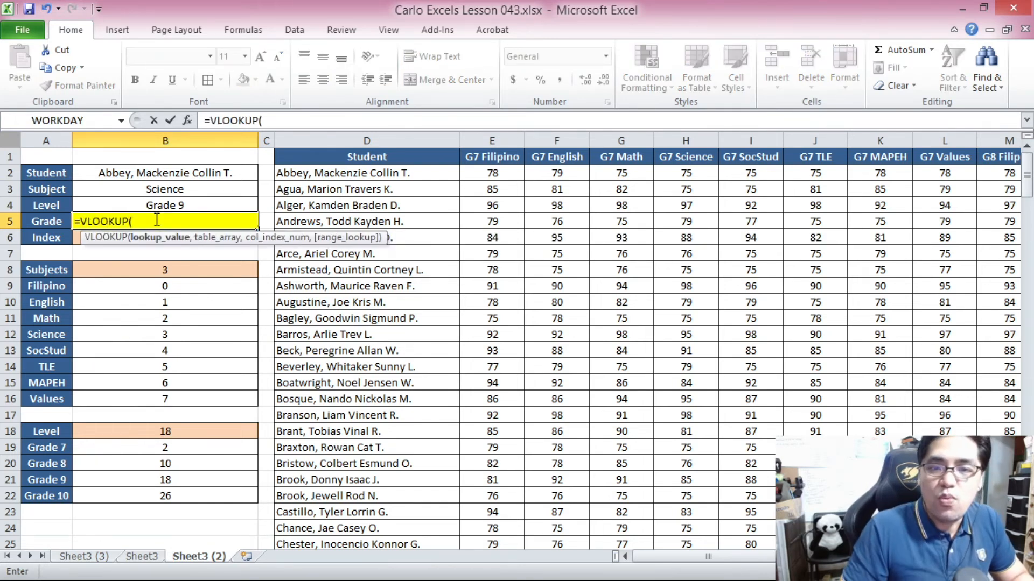
click(178, 179)
text(,)
click(350, 156)
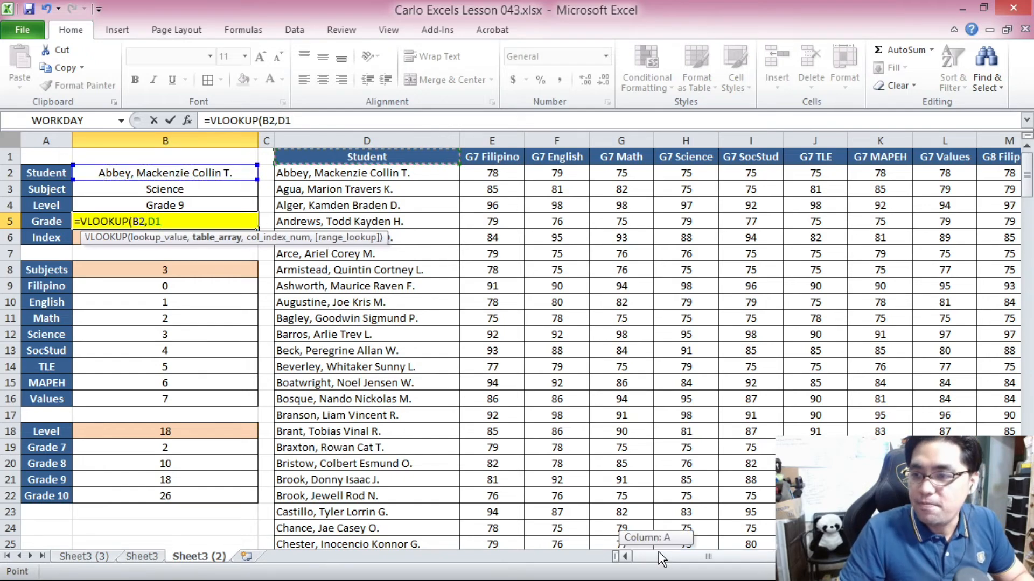
drag(656, 551, 711, 551)
drag(1027, 156, 1027, 183)
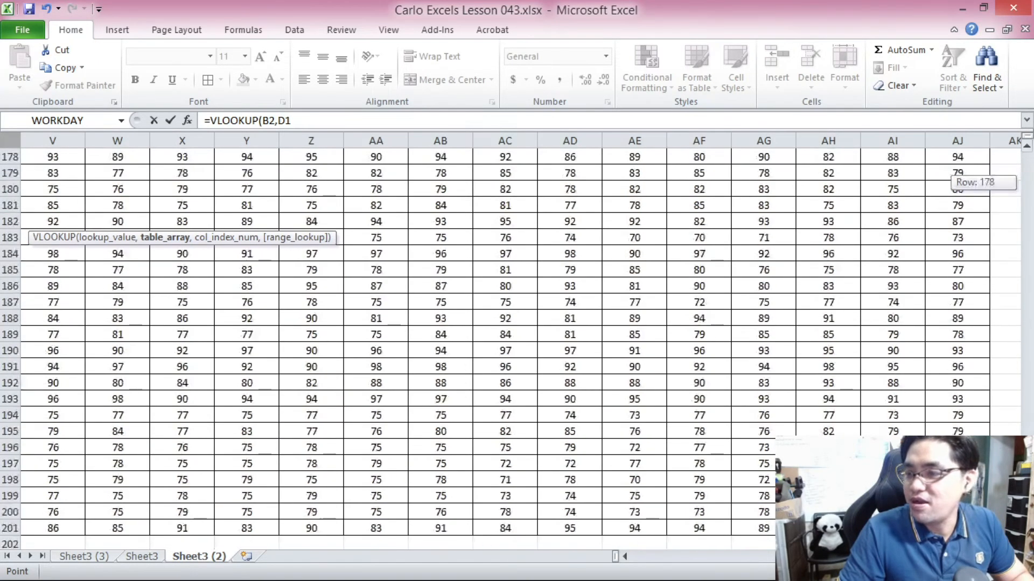
shift+click(957, 528)
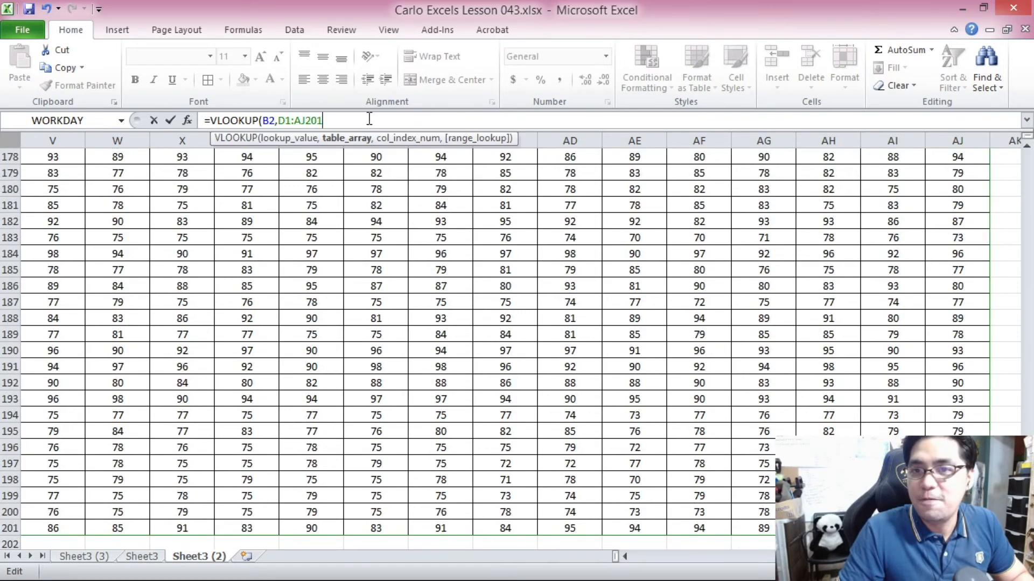
text(,)
- Complete the VLOOKUP in B5 with B6 as the column index and FALSE for exact match, and center the result
click(624, 556)
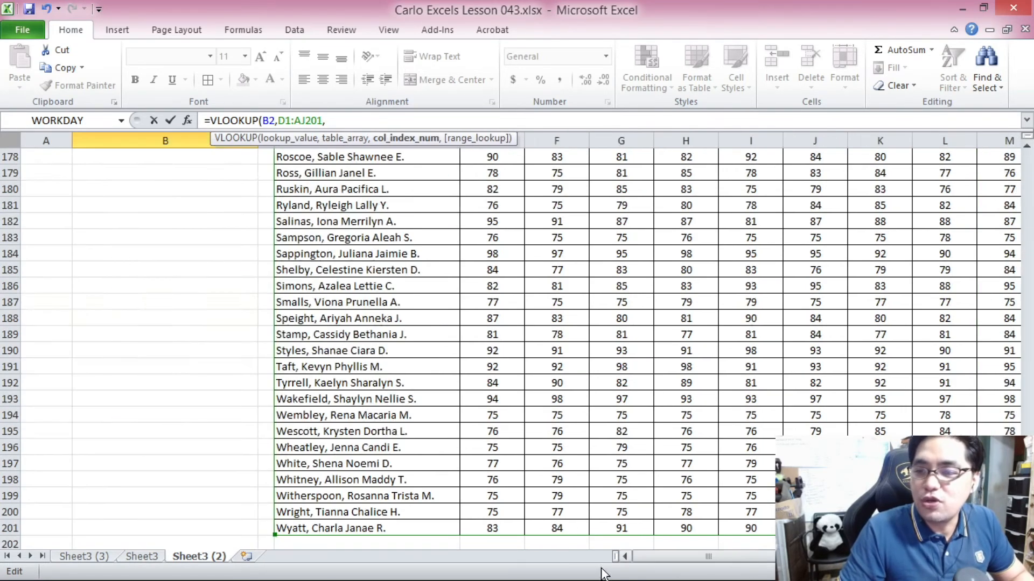
scroll(191, 246, up, 20)
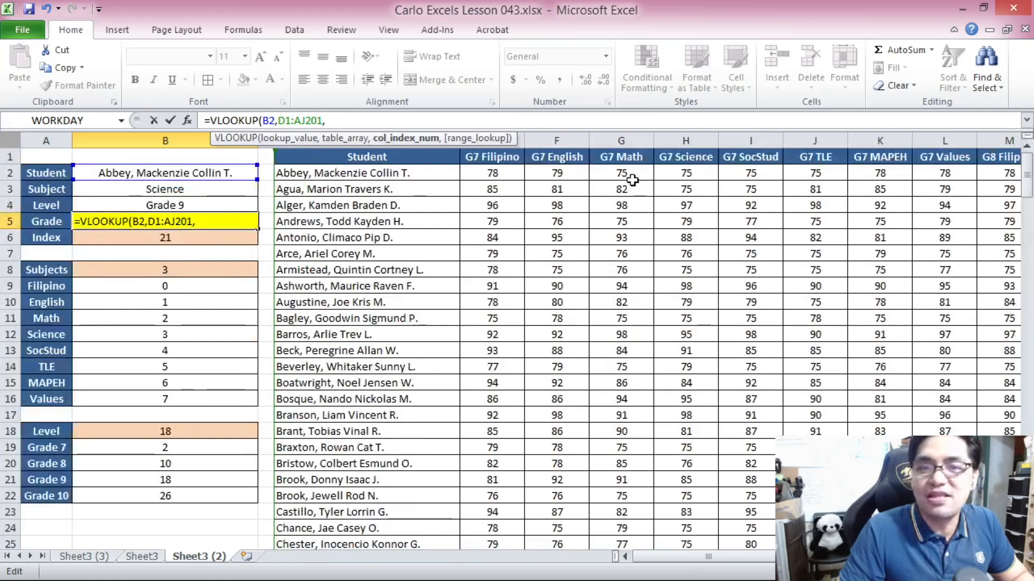
click(181, 238)
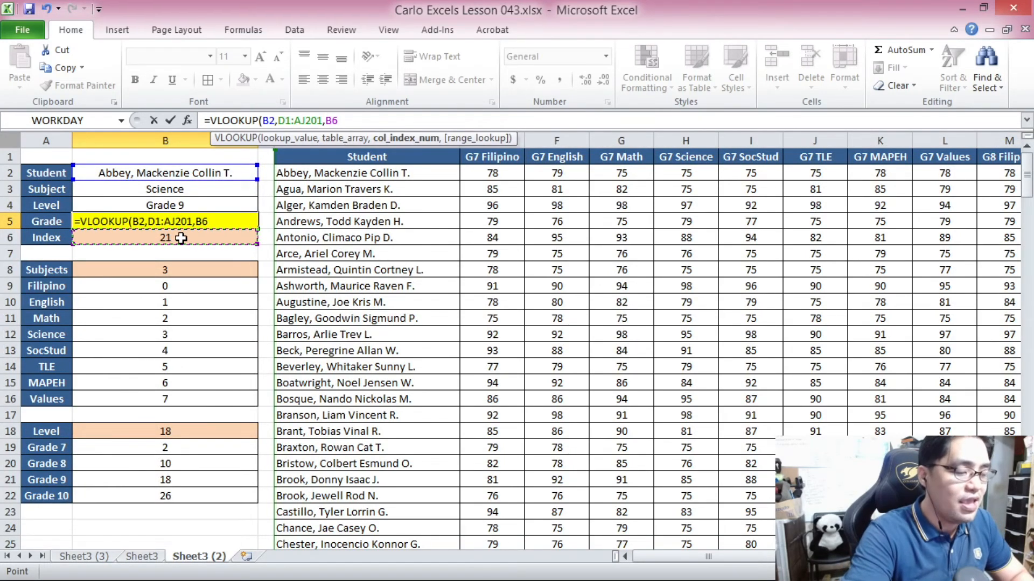
text(,FALSE))
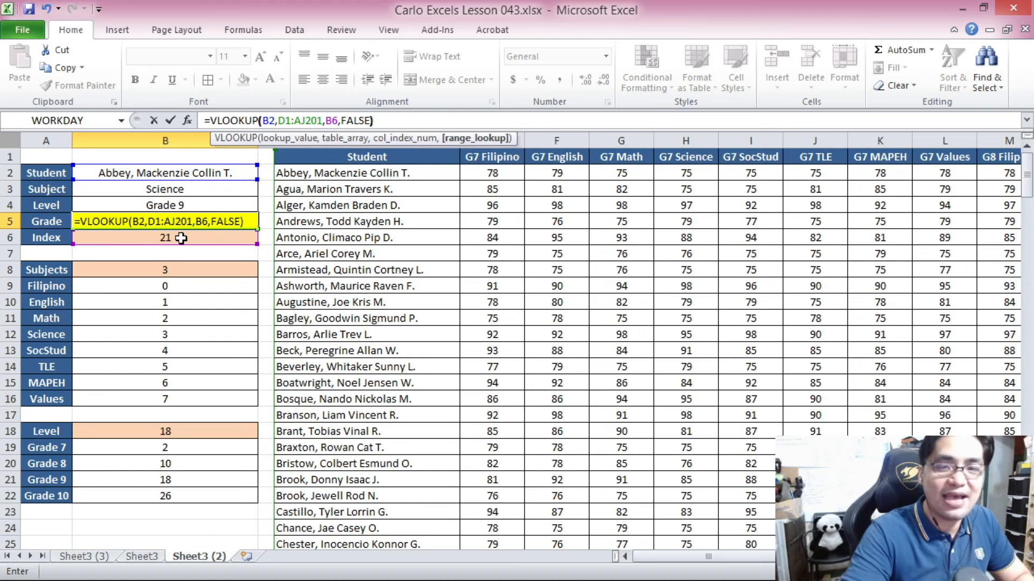
key(Return)
click(183, 221)
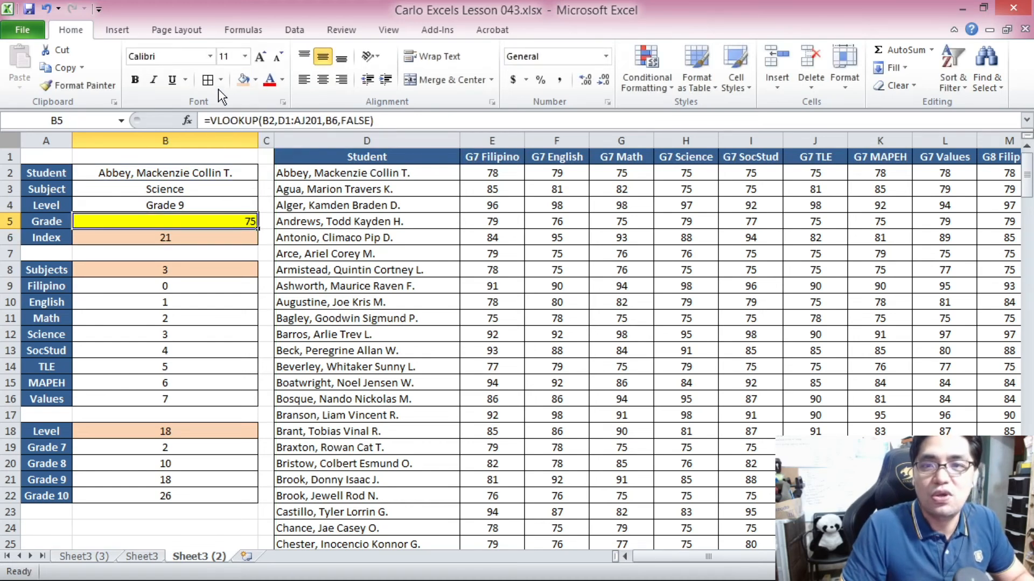
click(317, 80)
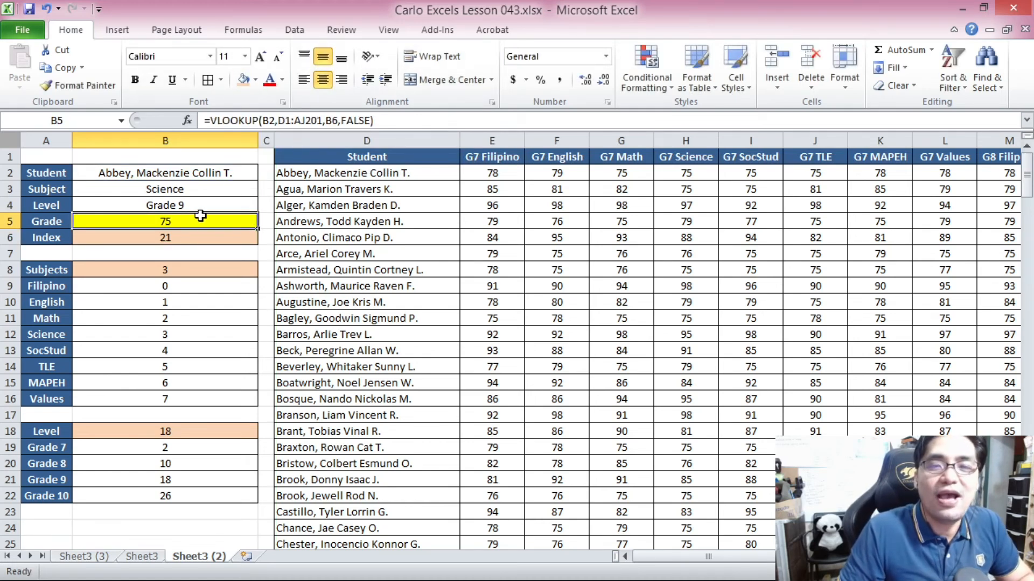
- Verify the grade in B5 against the selected student's G9 Science entry in X2
click(169, 195)
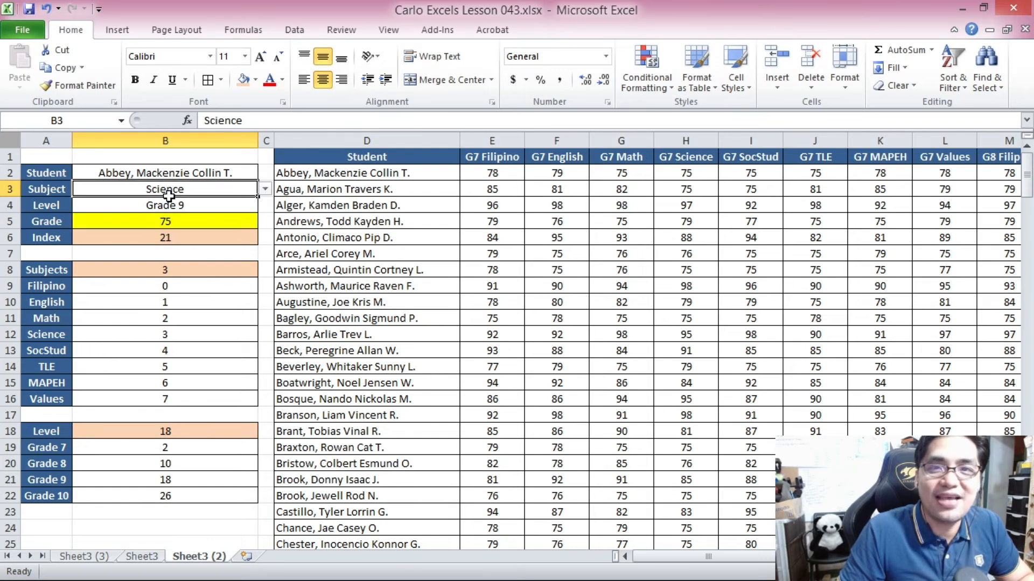
click(178, 204)
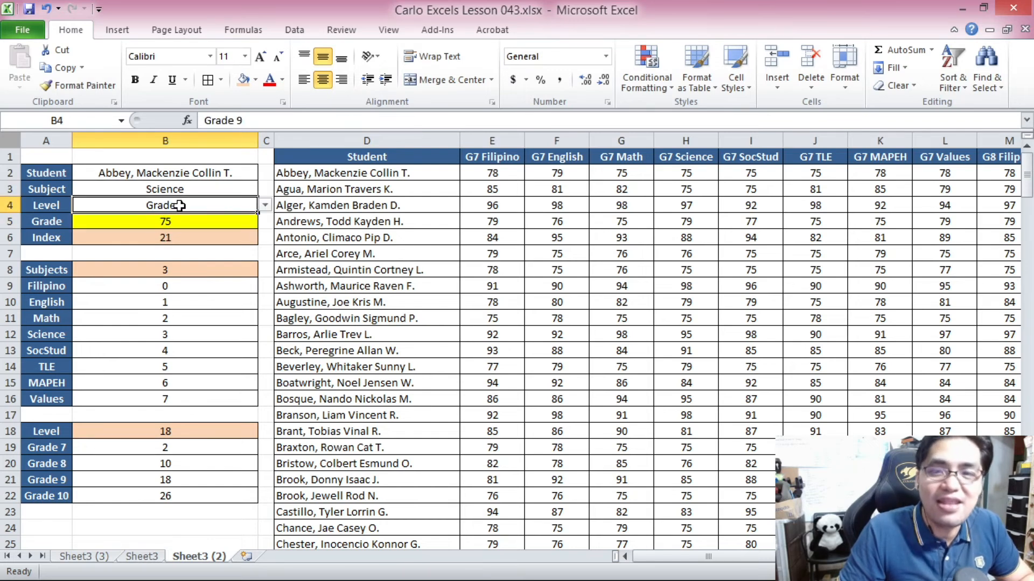
click(176, 173)
click(293, 171)
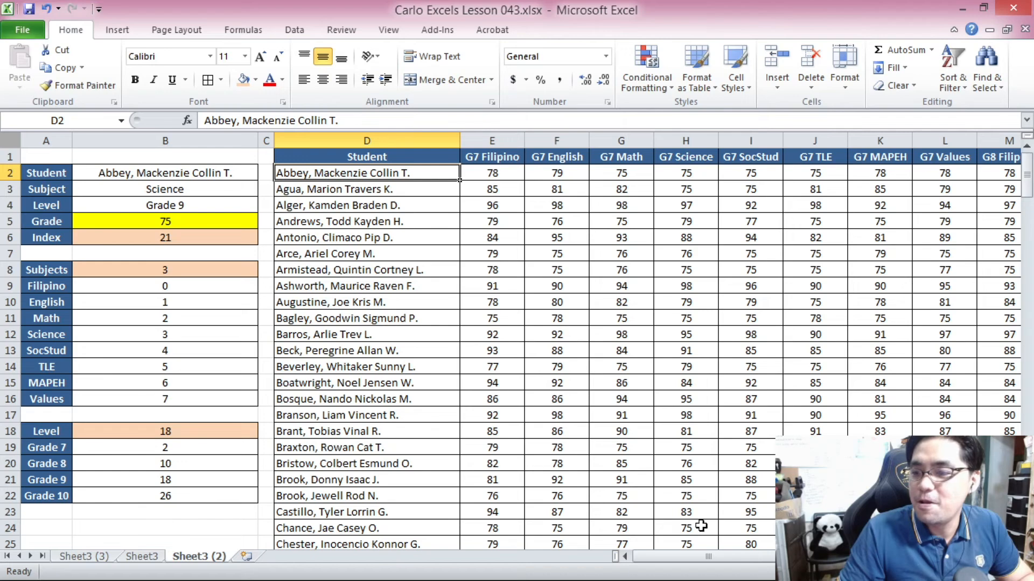
drag(719, 558, 768, 559)
click(897, 173)
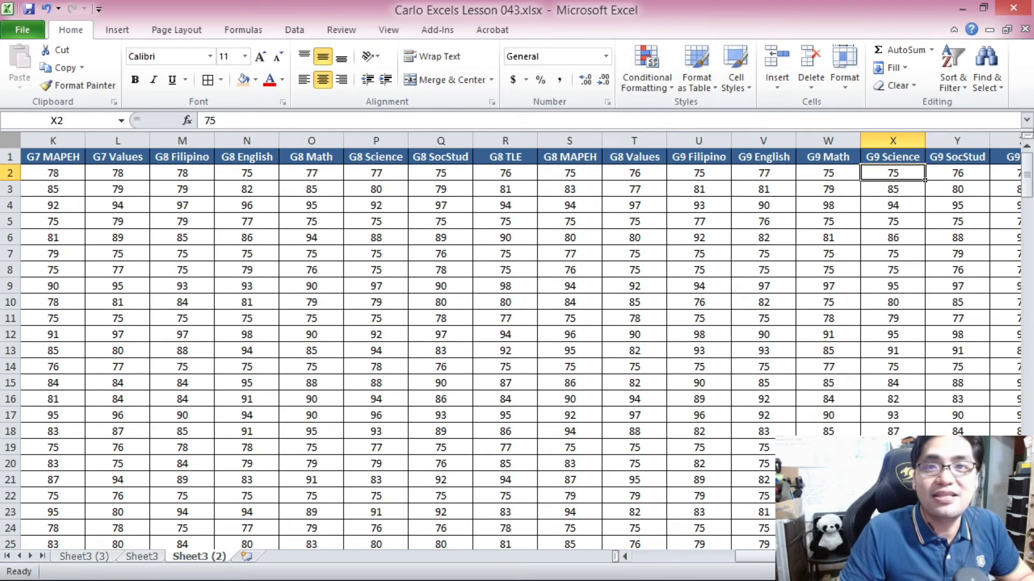
- Test the Grade formula in B5 with the student from row 7, Subject SocStud and Level Grade 10
click(253, 173)
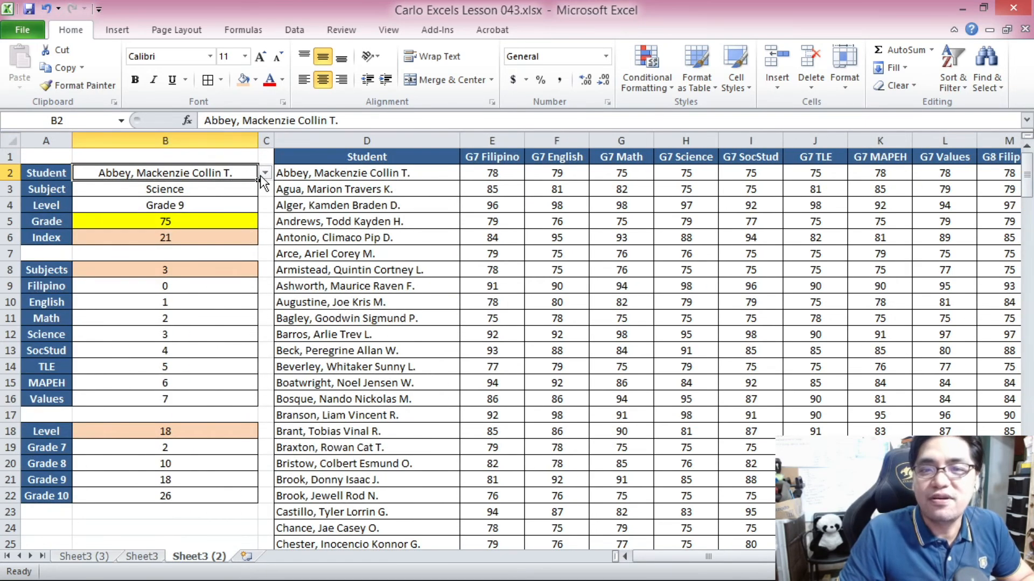
click(260, 176)
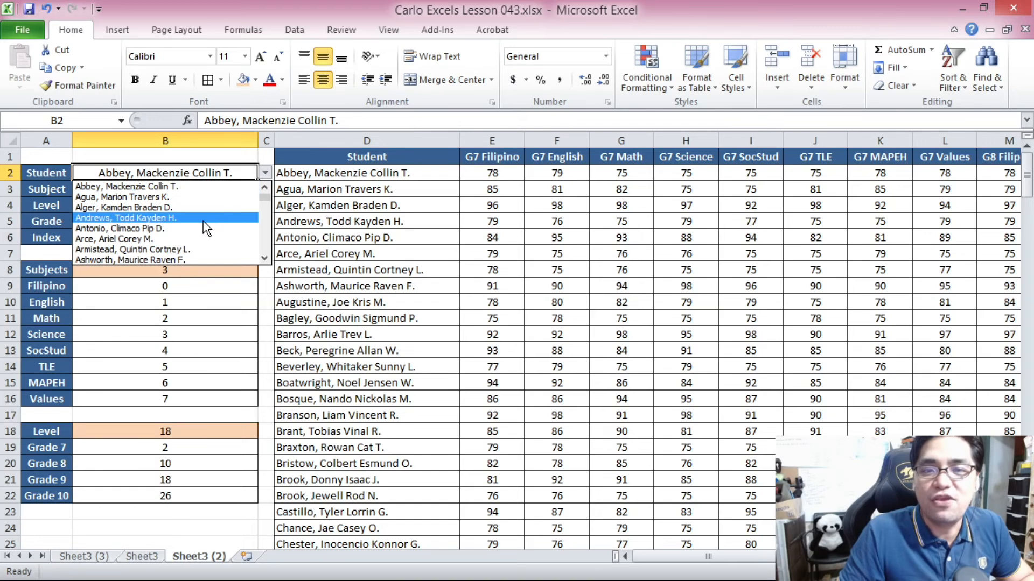
click(206, 238)
click(226, 192)
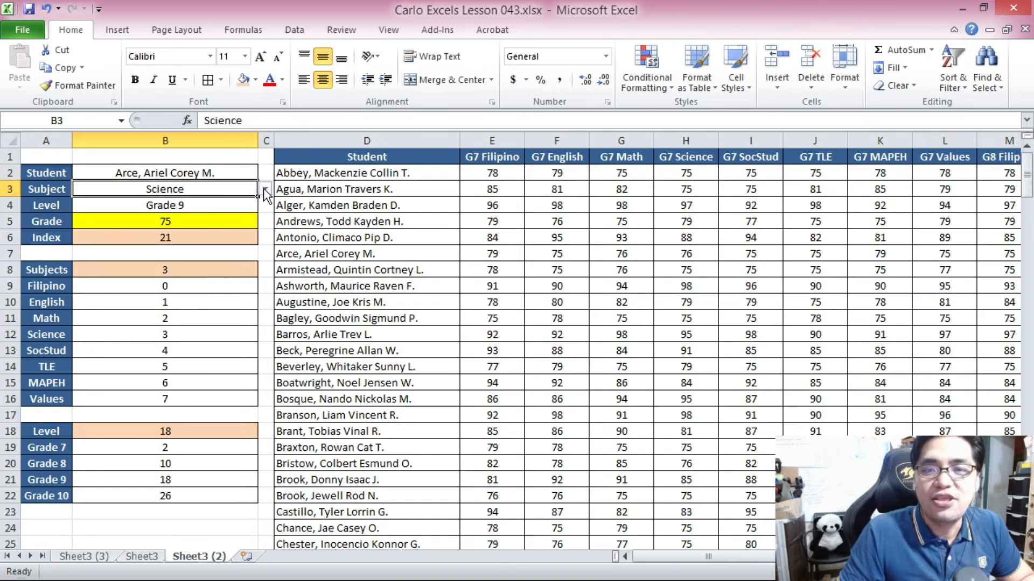
click(265, 190)
click(208, 240)
click(226, 207)
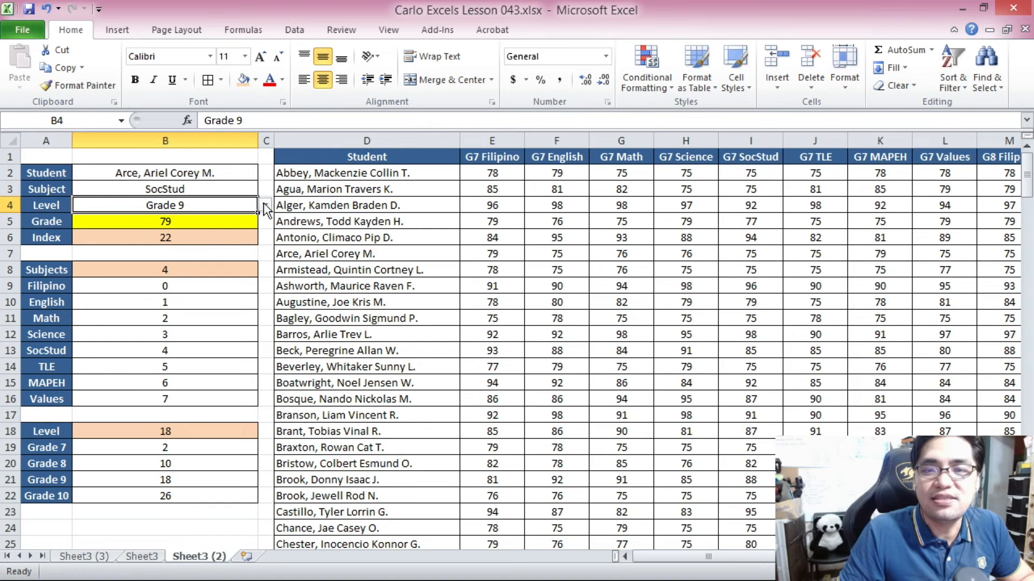
click(266, 206)
click(229, 248)
click(191, 224)
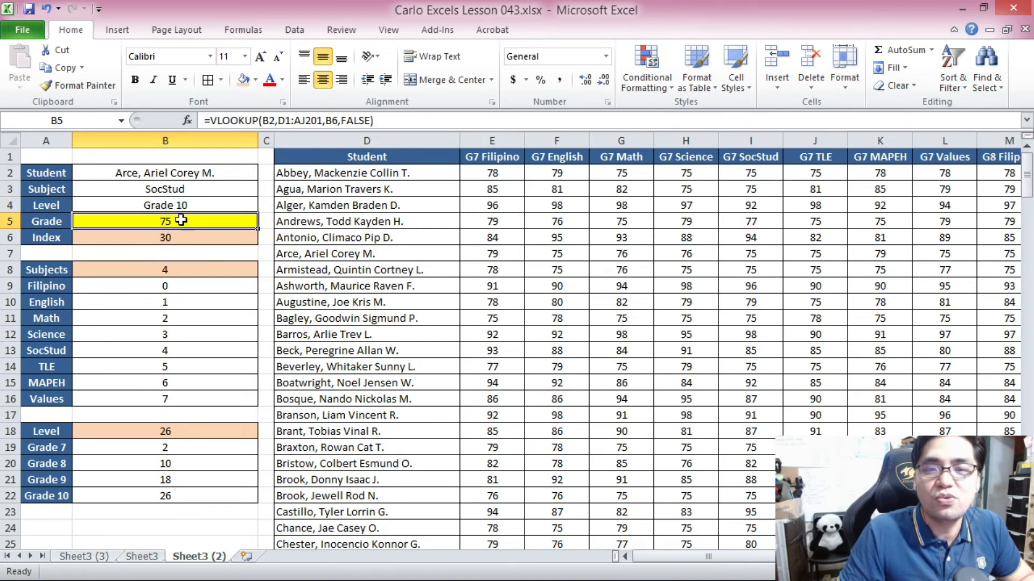
- Select a student further down the list in Student cell B2 and check the grade returned in B5
click(245, 172)
click(266, 172)
drag(265, 196, 220, 231)
click(219, 232)
click(193, 221)
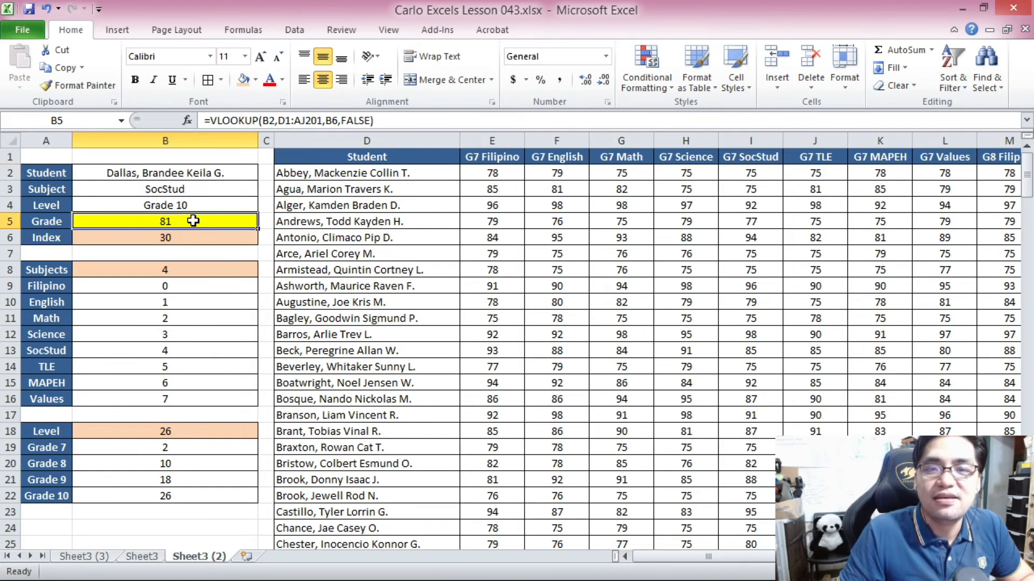
- Examine the Index formula in B6 and its use as the column index argument of the VLOOKUP in B5
click(194, 193)
click(195, 202)
click(183, 177)
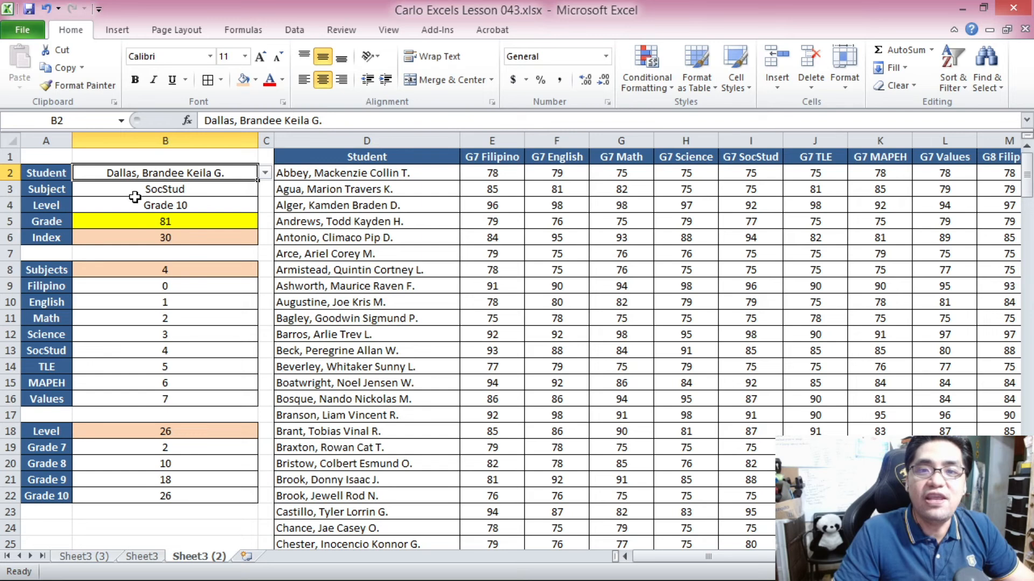
click(178, 238)
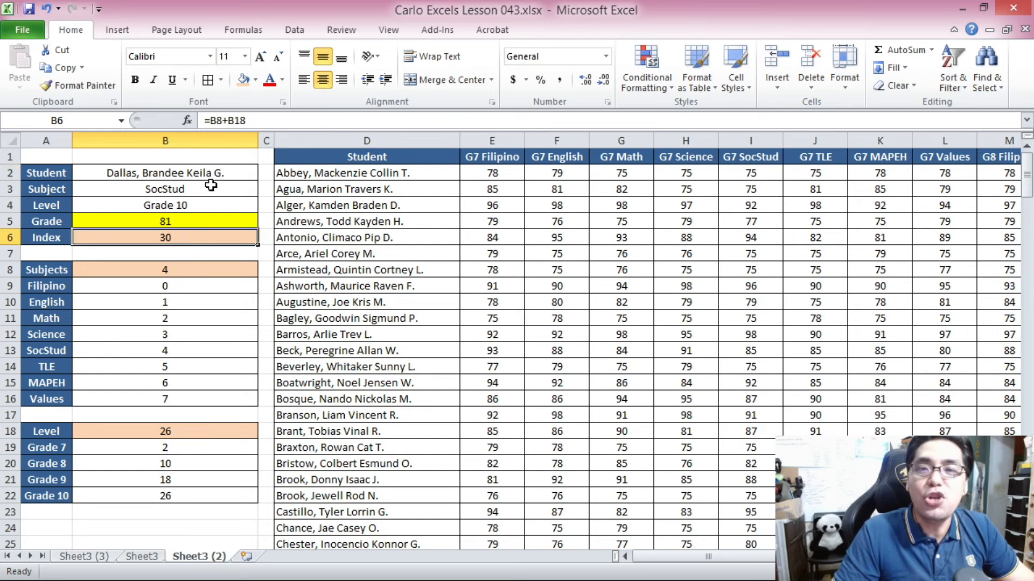
click(206, 223)
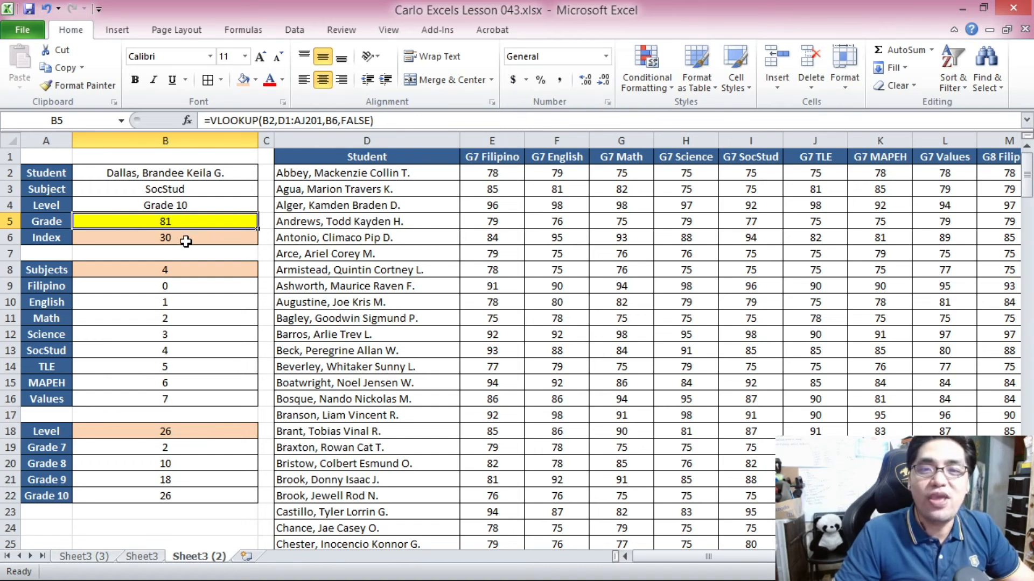
drag(326, 121, 341, 120)
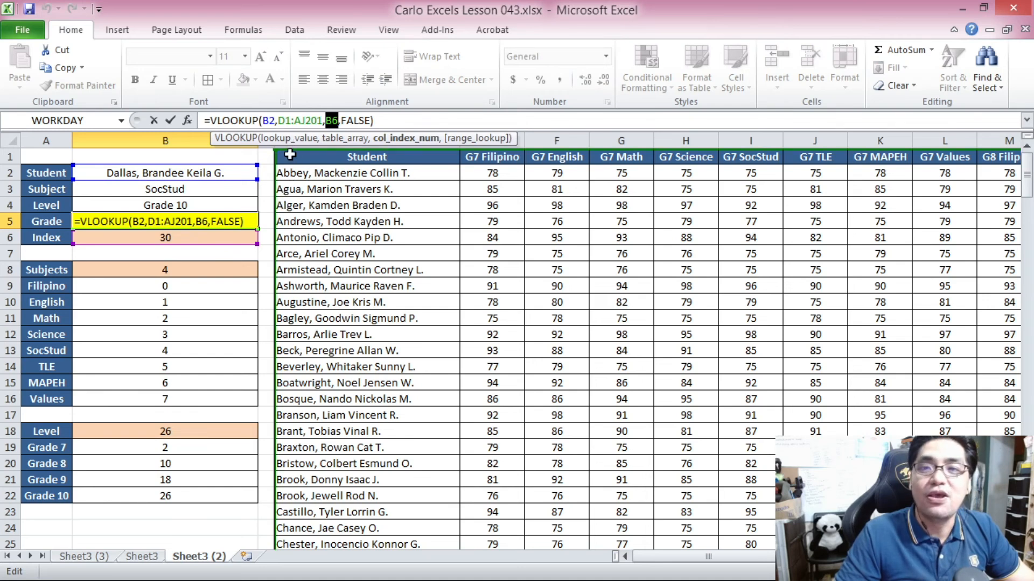
key(Escape)
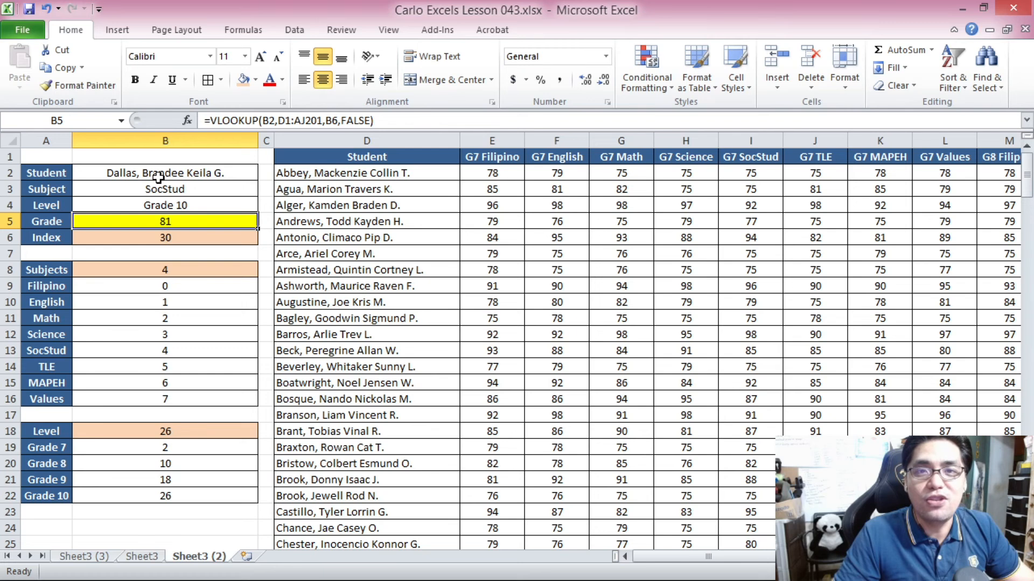
- Review the Student, Subject and Level selections in B2:B4 together with the Index in B6 and the Grade formula in B5
mouse_move(154, 170)
mouse_down()
mouse_move(145, 173)
mouse_move(171, 202)
mouse_up()
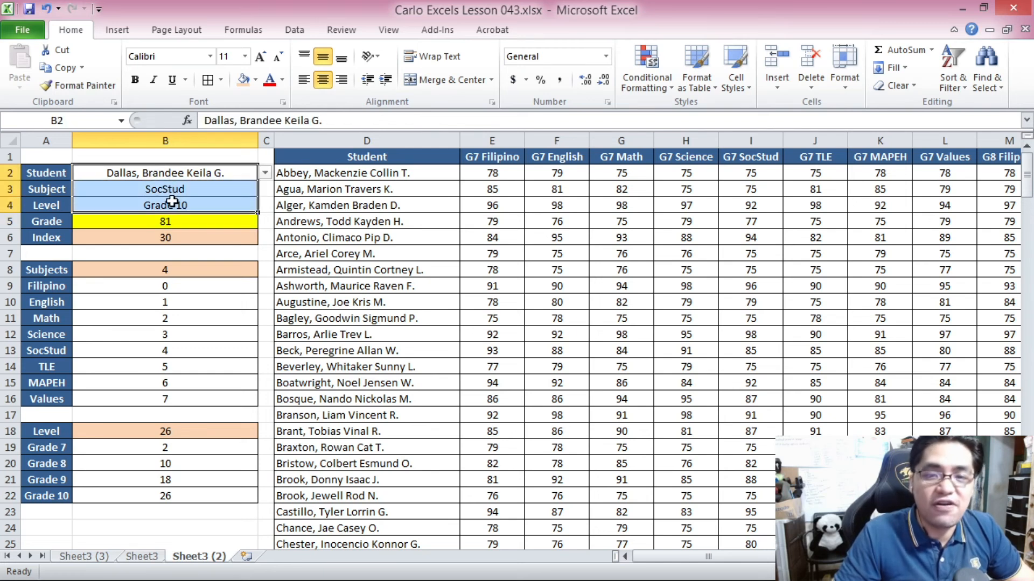
click(158, 227)
click(168, 237)
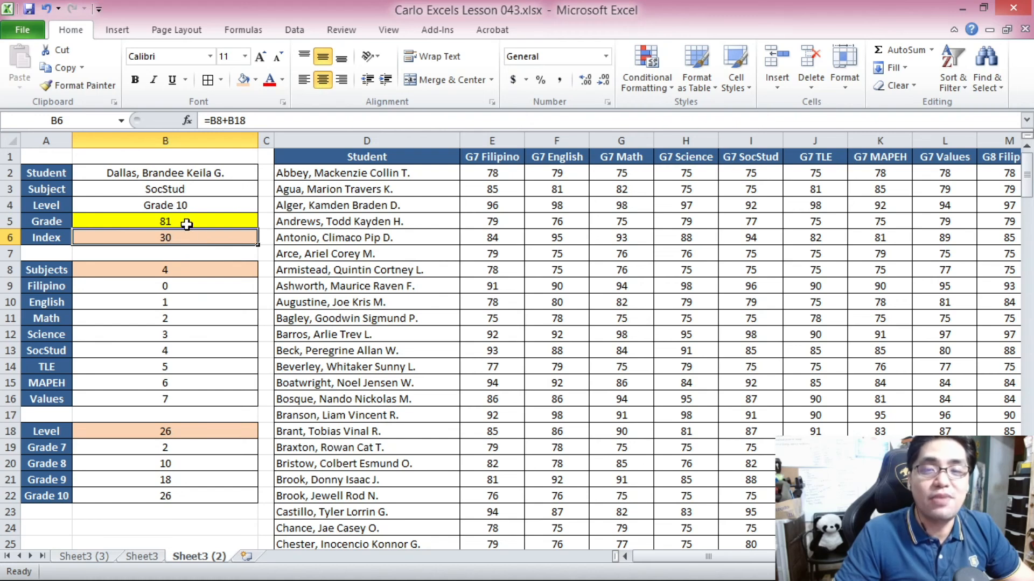
click(170, 174)
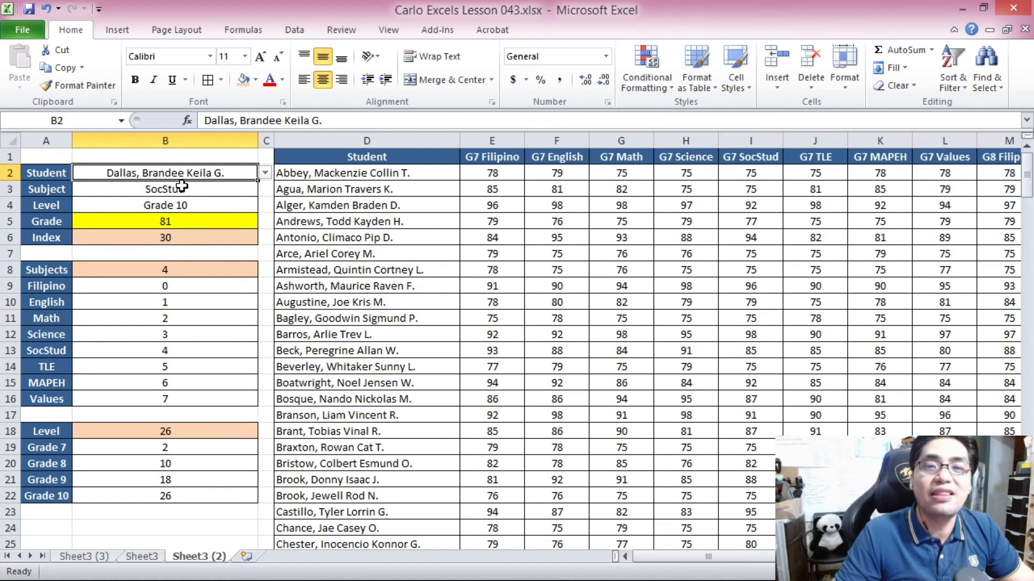
click(194, 188)
click(202, 203)
click(208, 220)
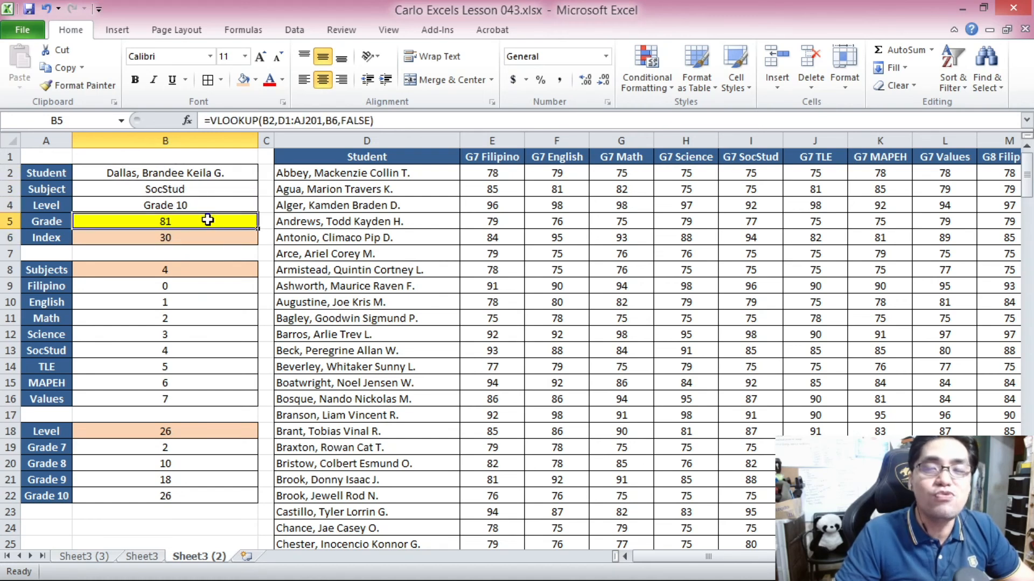